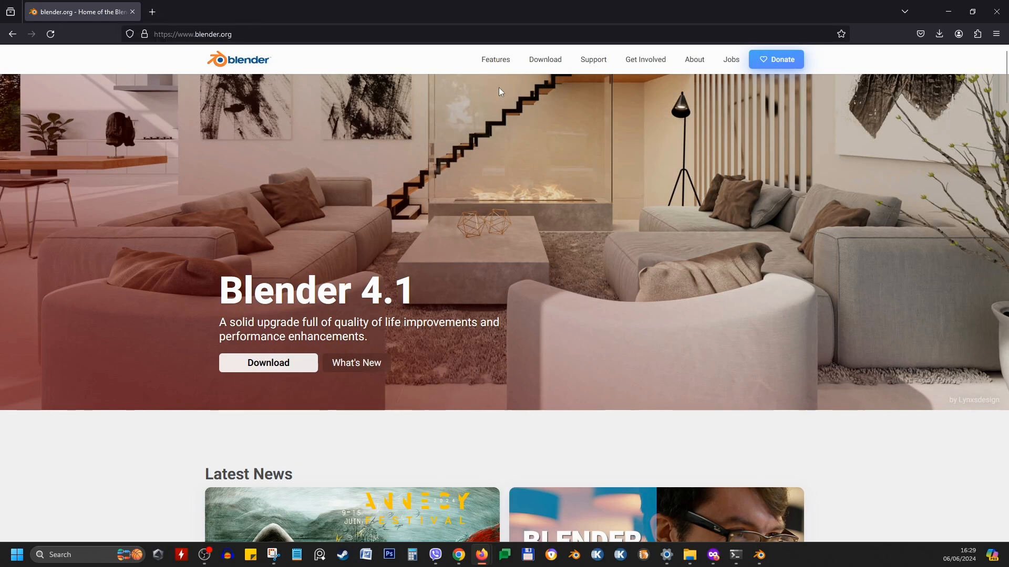
Download the Blender 4.1.1 Windows installer from the blender.org download page
left_click(550, 61)
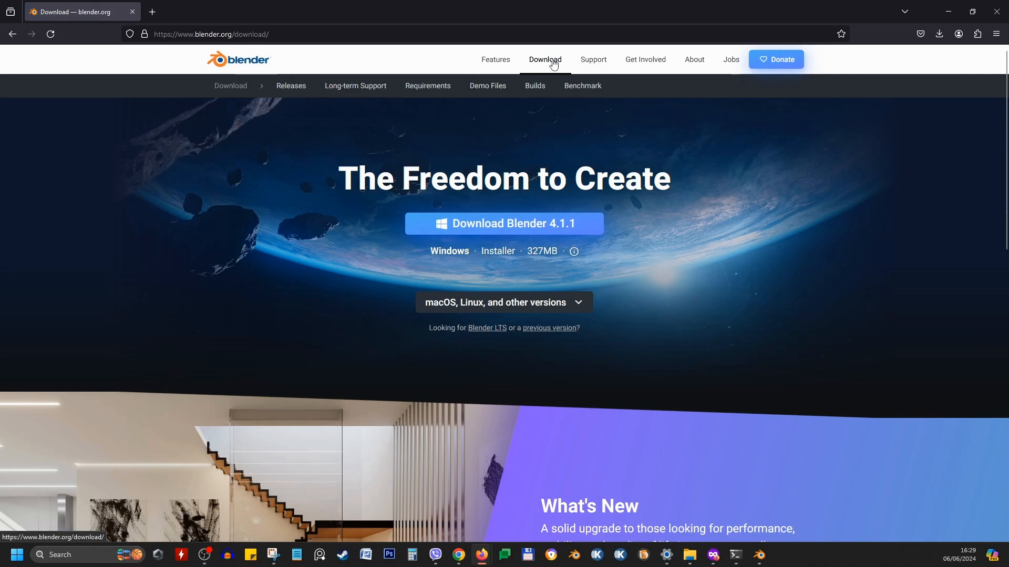
left_click(528, 309)
left_click(494, 339)
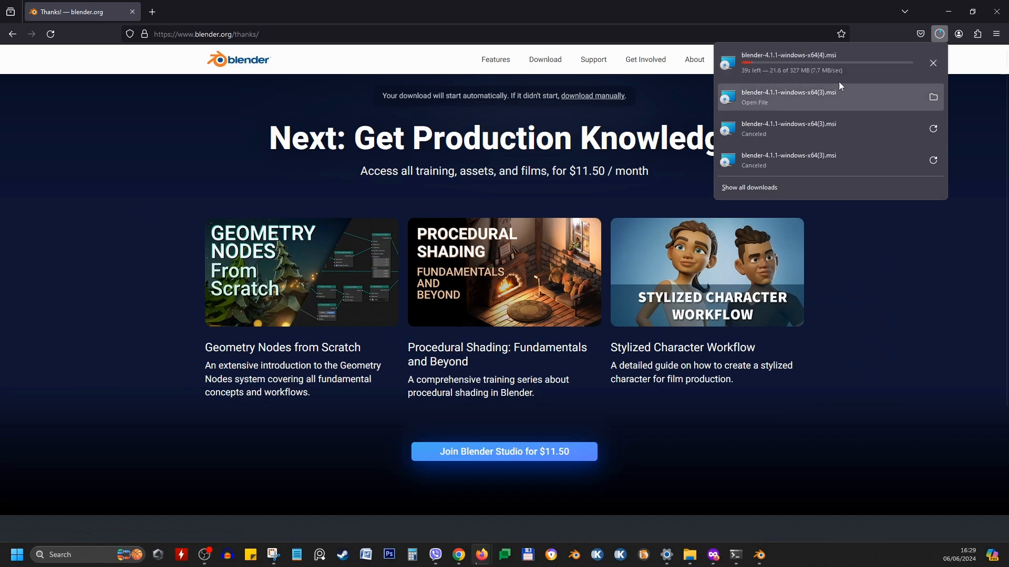
Cancel the duplicate in-progress installer download and minimize the browser
left_click(934, 64)
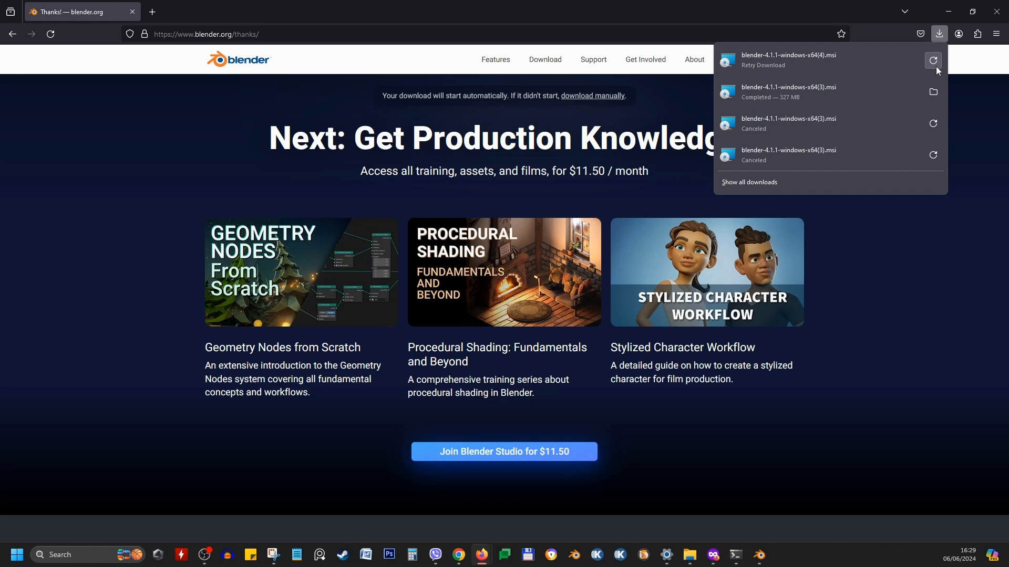
left_click(947, 12)
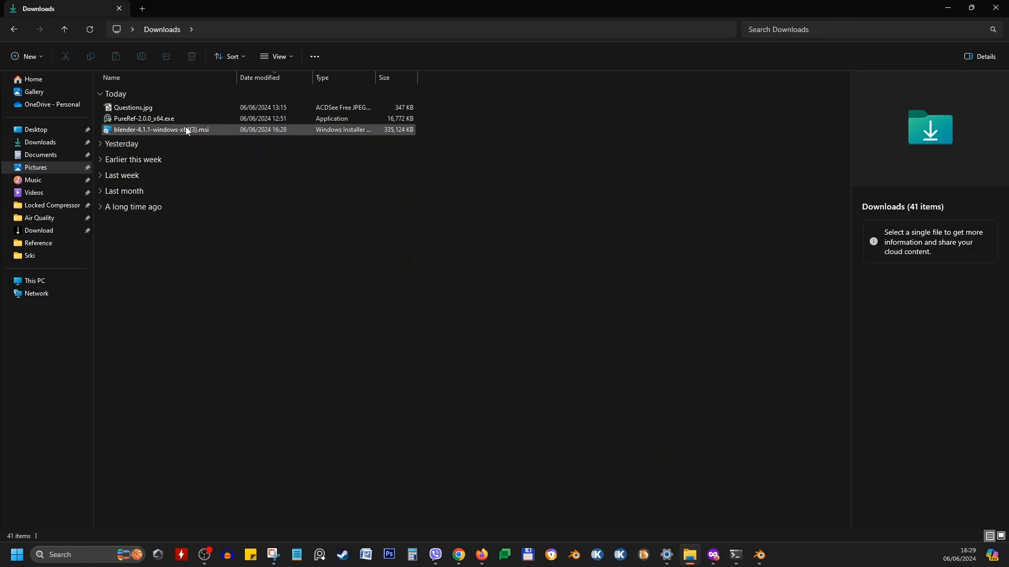
Select the downloaded blender-4.1.1-windows-x64 installer in the Downloads folder and open its context menu, then dismiss it
left_click(198, 133)
right_click(220, 132)
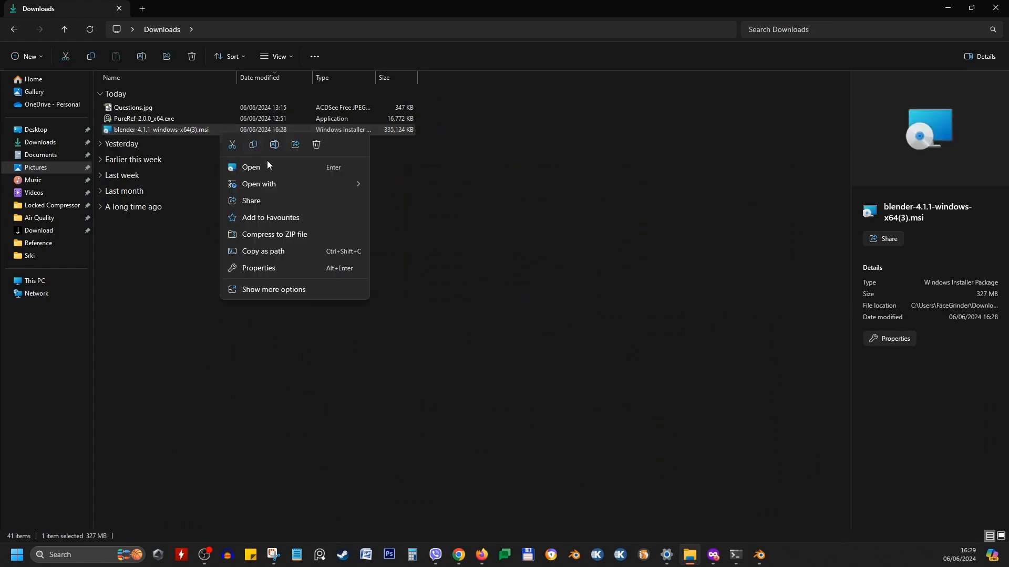
left_click(570, 245)
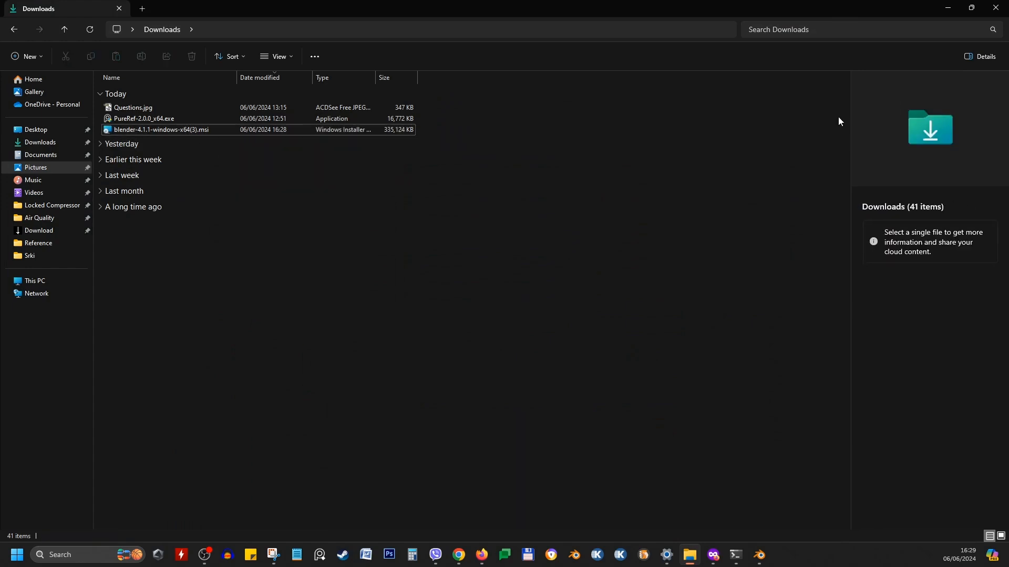
Minimize the file explorer, launch Blender 4.1 and dismiss the Quick Setup dialog
left_click(948, 8)
double_click(519, 293)
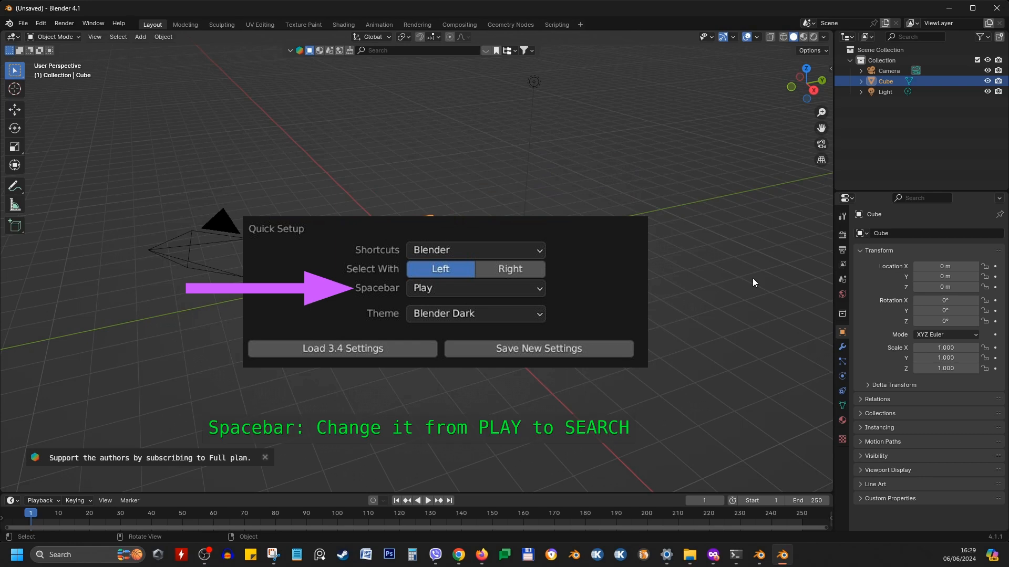
left_click(25, 23)
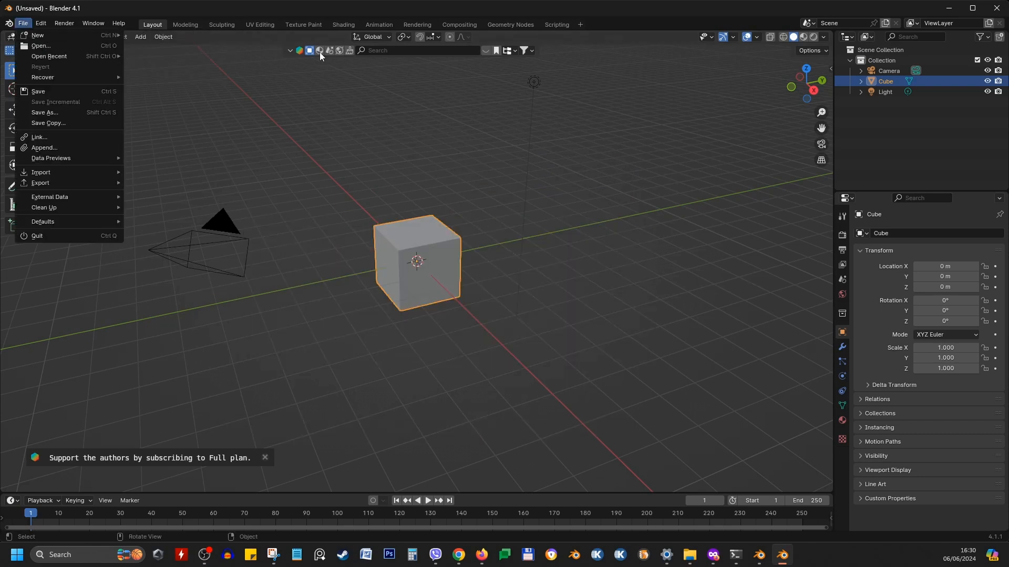
Restart Blender and create a new General file from the splash screen
left_click(996, 8)
double_click(490, 285)
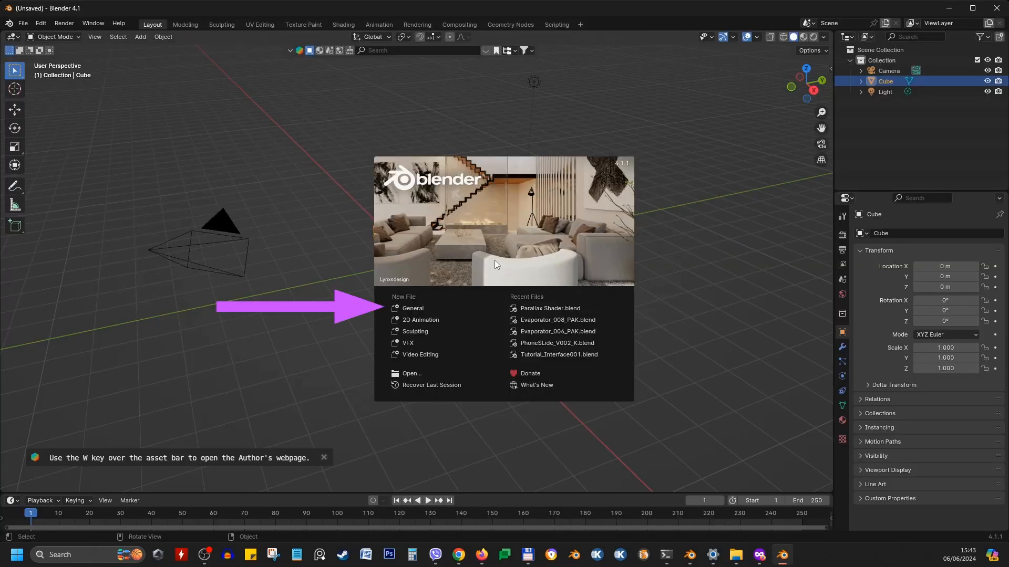
left_click(423, 308)
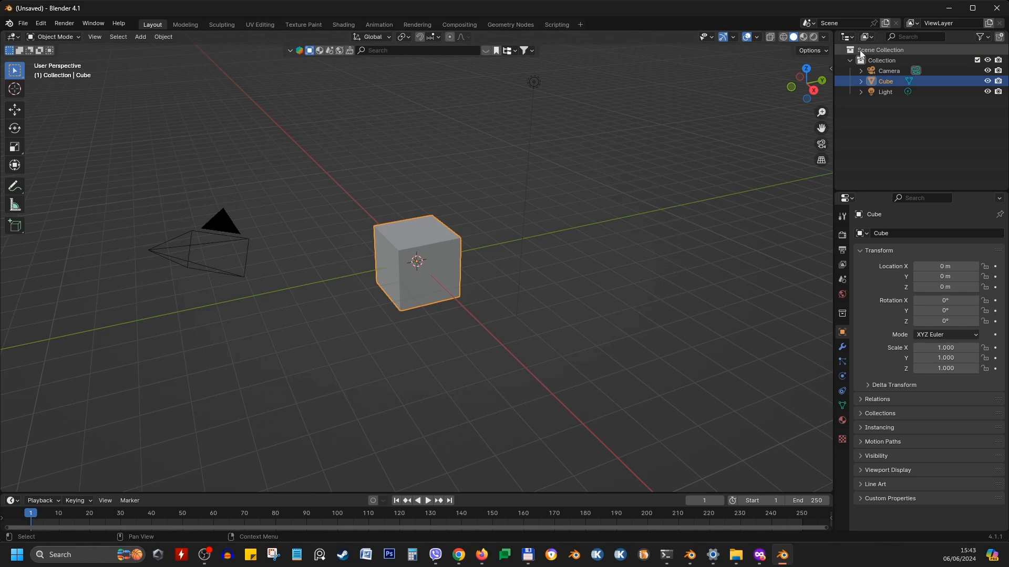
Select the camera, the cube and the light in turn in the outliner
left_click(886, 73)
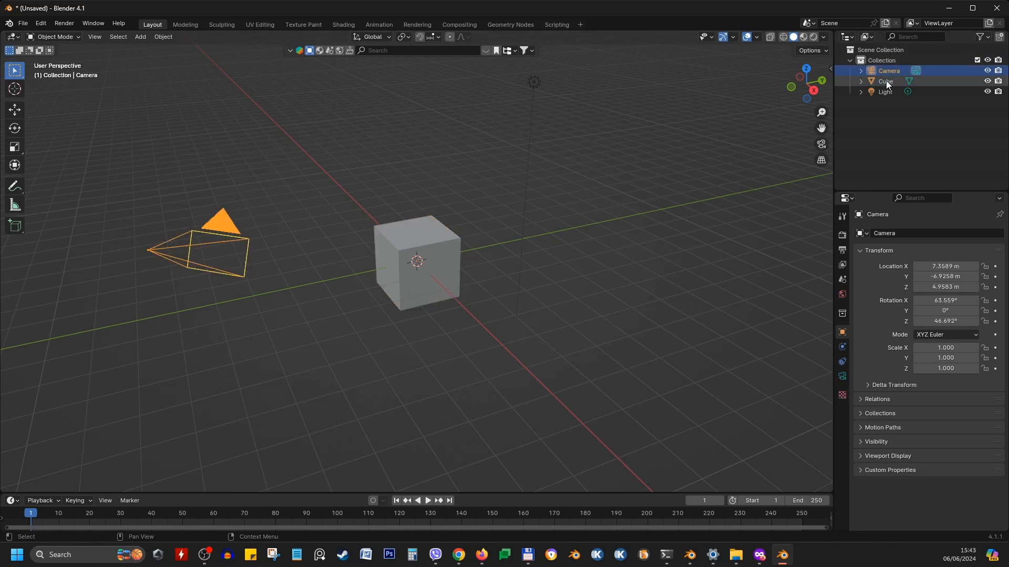
left_click(886, 80)
left_click(888, 94)
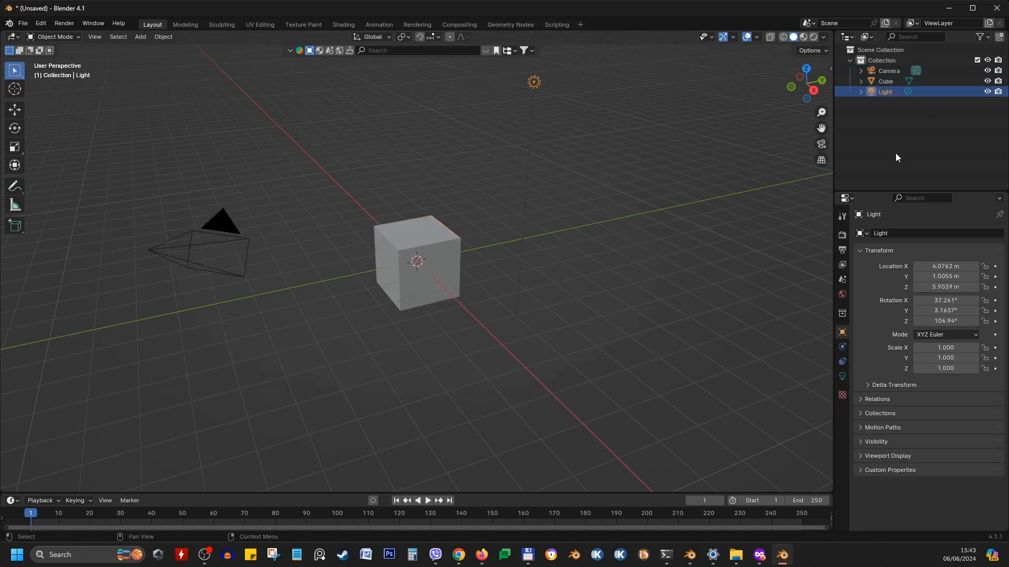
Open the active tool properties and enlarge the timeline editor upward
left_click(842, 216)
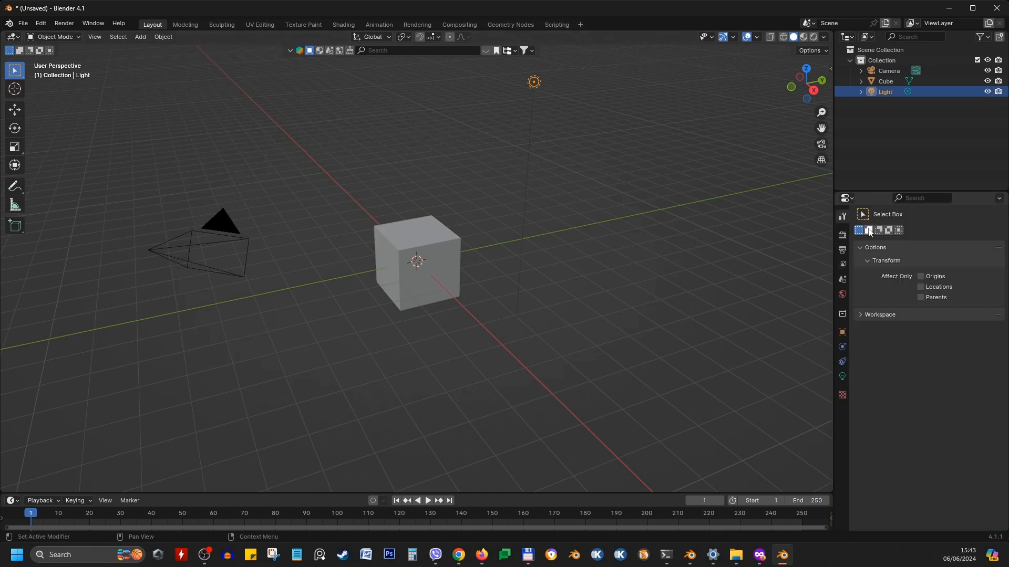
left_click_drag(678, 496, 692, 363)
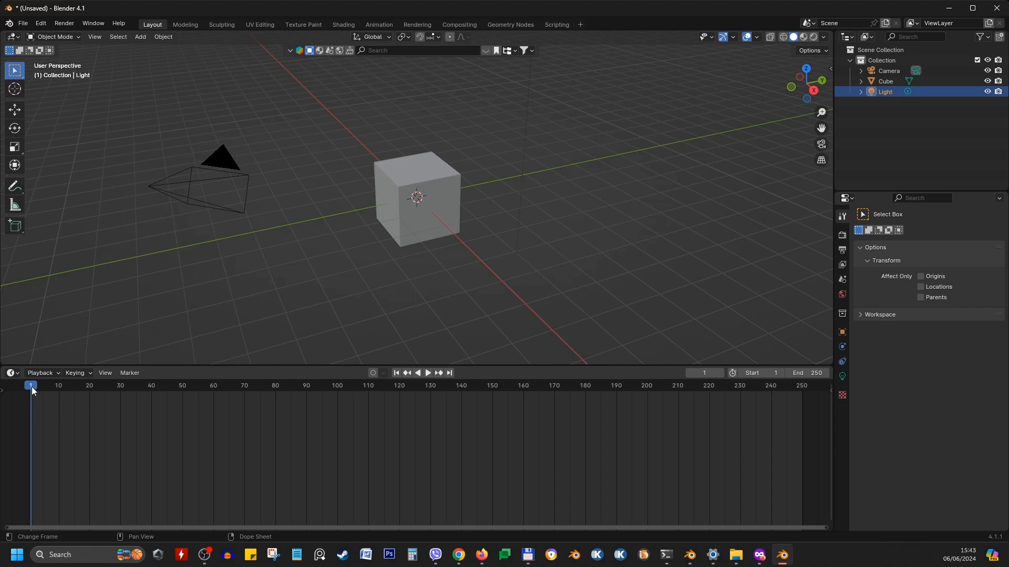
mouse_move(32, 387)
left_mouse_down()
mouse_move(405, 389)
mouse_move(32, 396)
left_mouse_up()
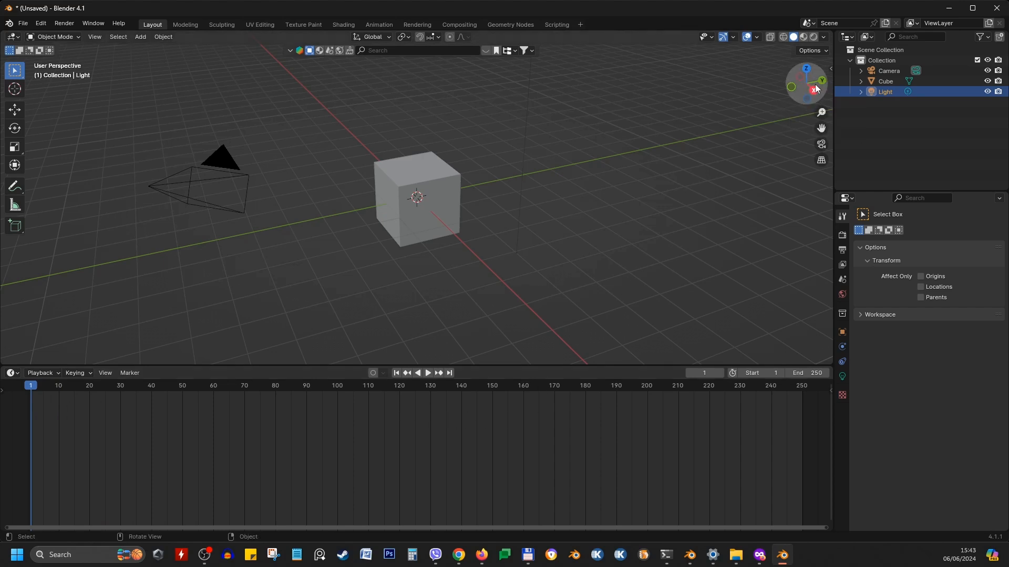
mouse_move(816, 88)
left_mouse_down()
mouse_move(764, 92)
mouse_move(816, 93)
left_mouse_up()
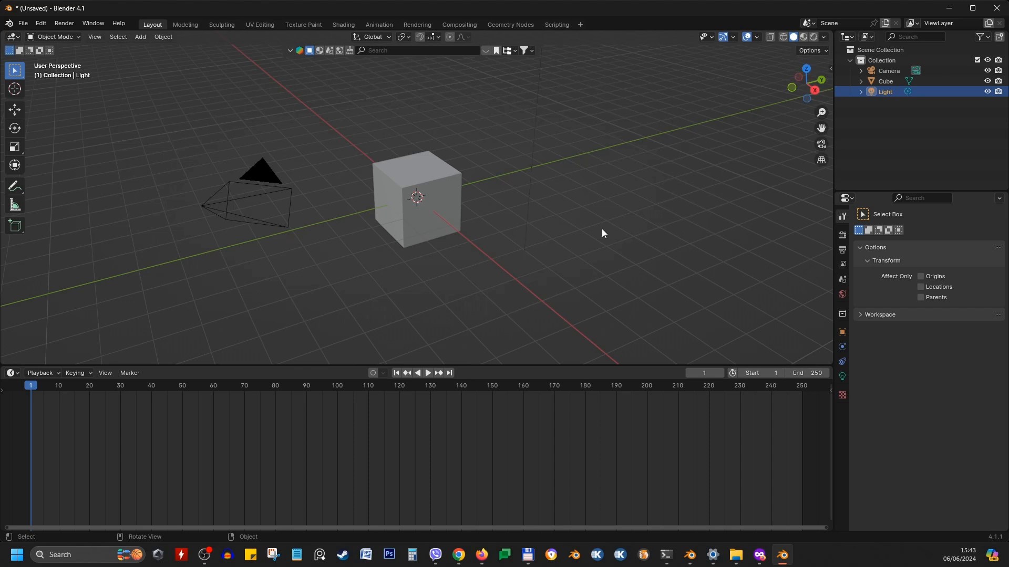
Open the viewport sidebar and enable Screencast Keys
key("n")
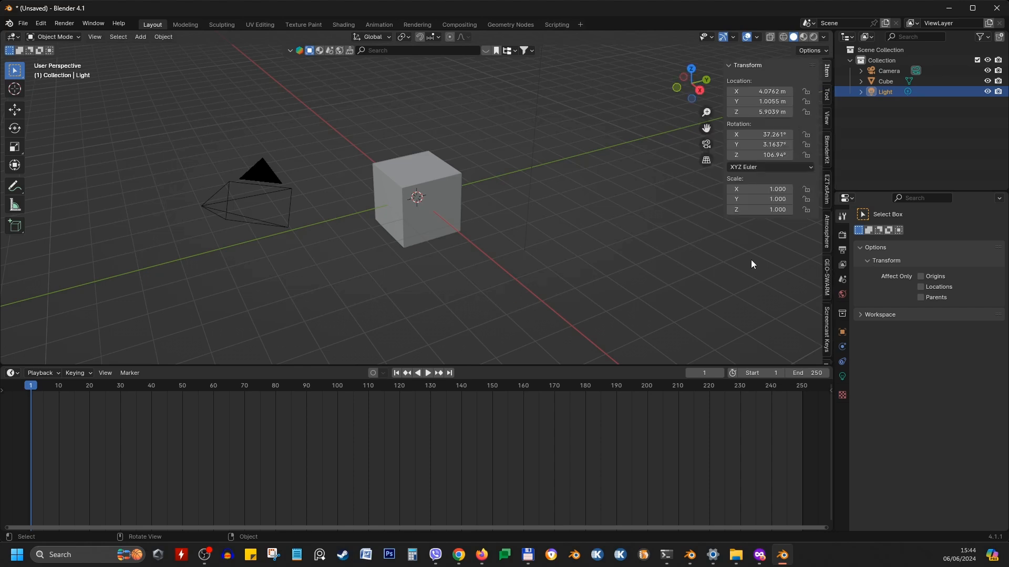
left_click(828, 316)
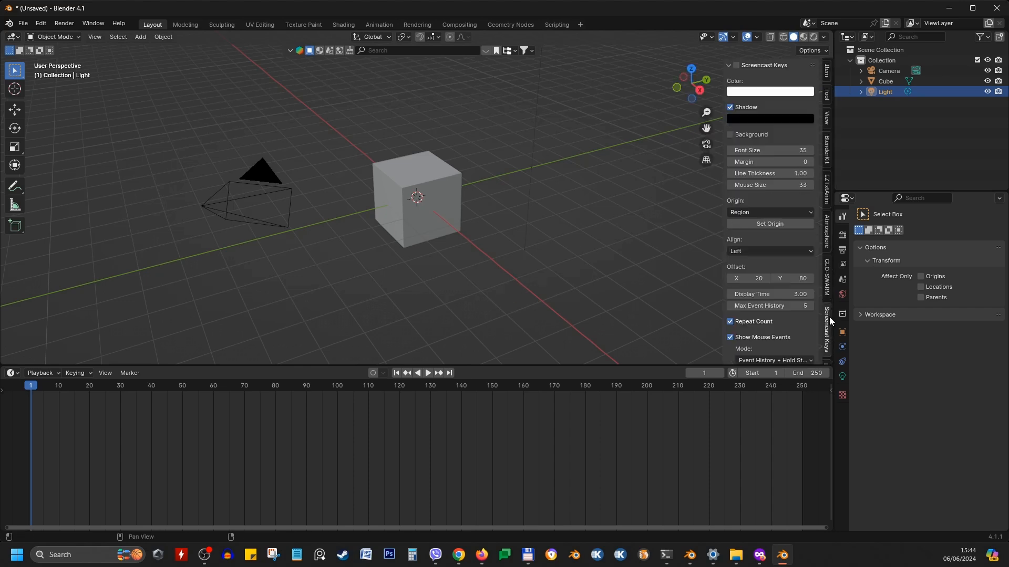
left_click(736, 65)
Deselect everything and shrink the timeline editor back down
left_click(284, 305)
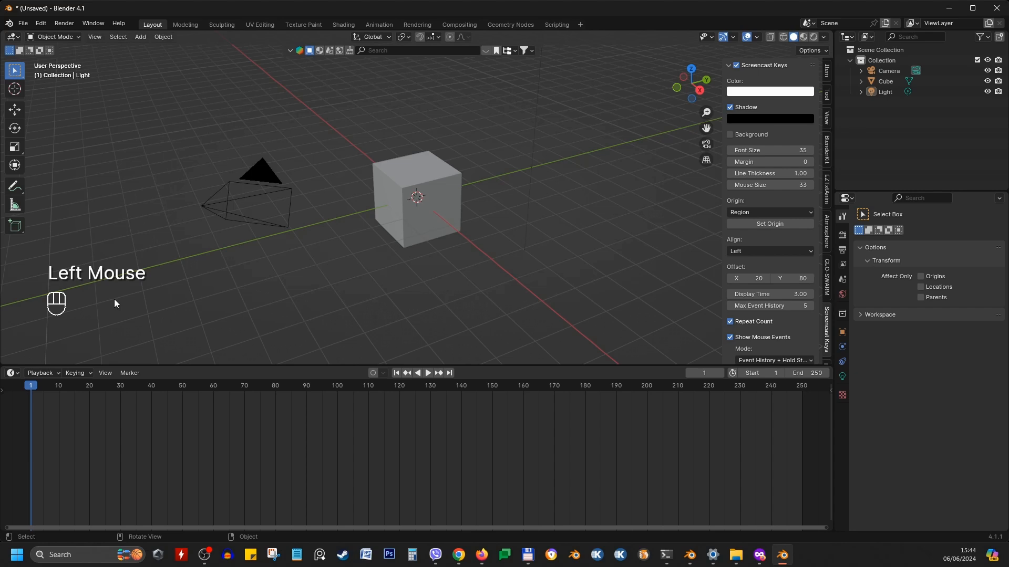
left_click_drag(297, 363, 302, 480)
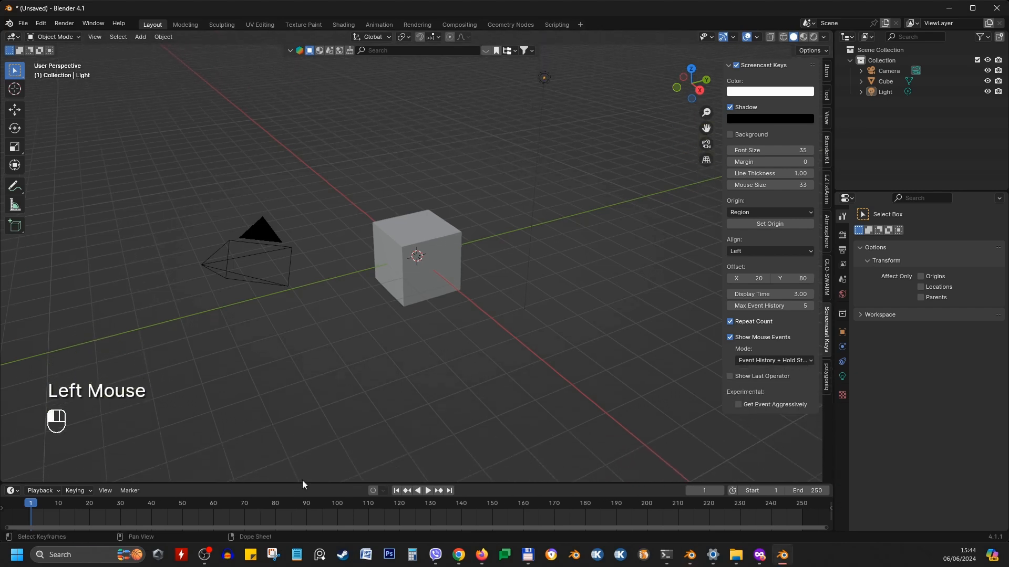
Turn on the Move object gizmo in the viewport gizmo options and select the cube
left_click(734, 37)
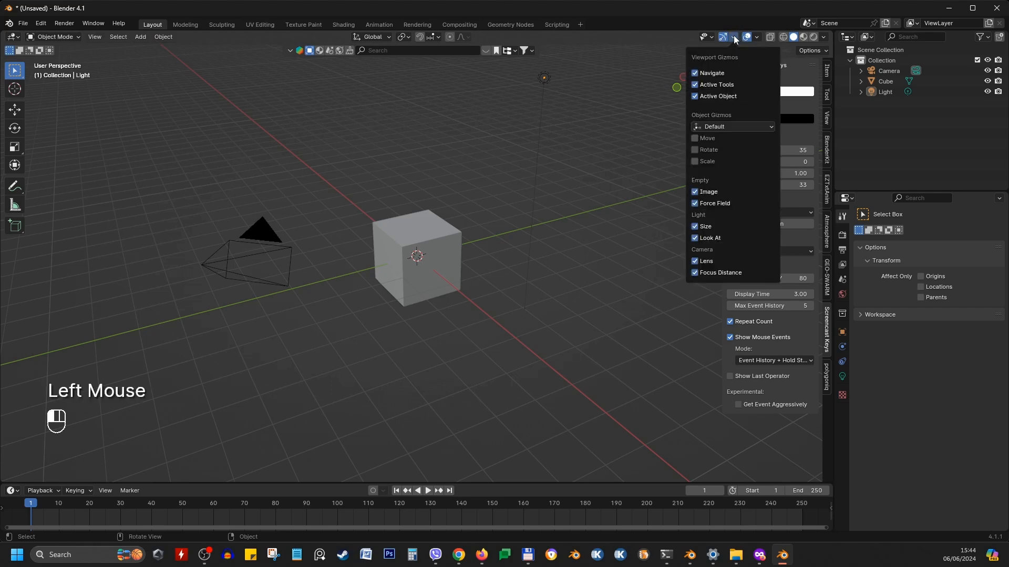
left_click(695, 139)
left_click(388, 270)
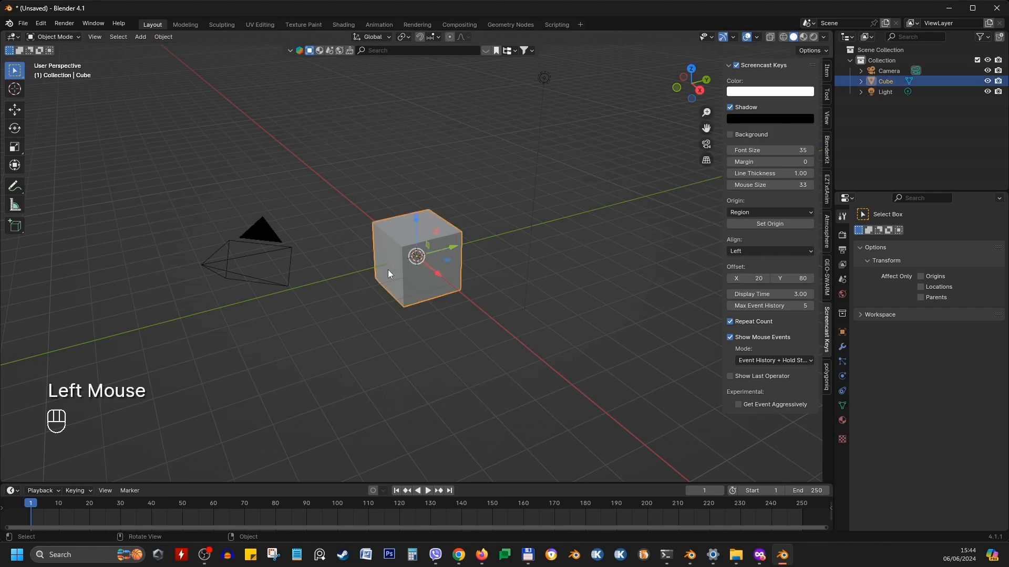
Orbit and pan the viewport while selecting the light, the camera and the cube in turn
middle_click_drag(431, 302, 525, 294)
left_click(560, 57)
middle_click_drag(581, 87, 515, 246, "shift")
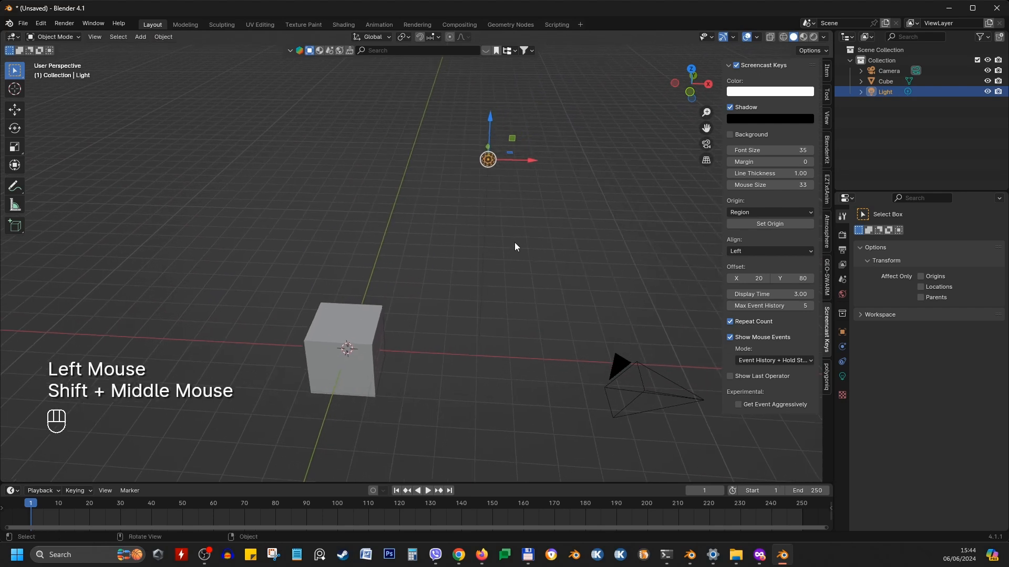
left_click(619, 368)
middle_click_drag(614, 420, 319, 326)
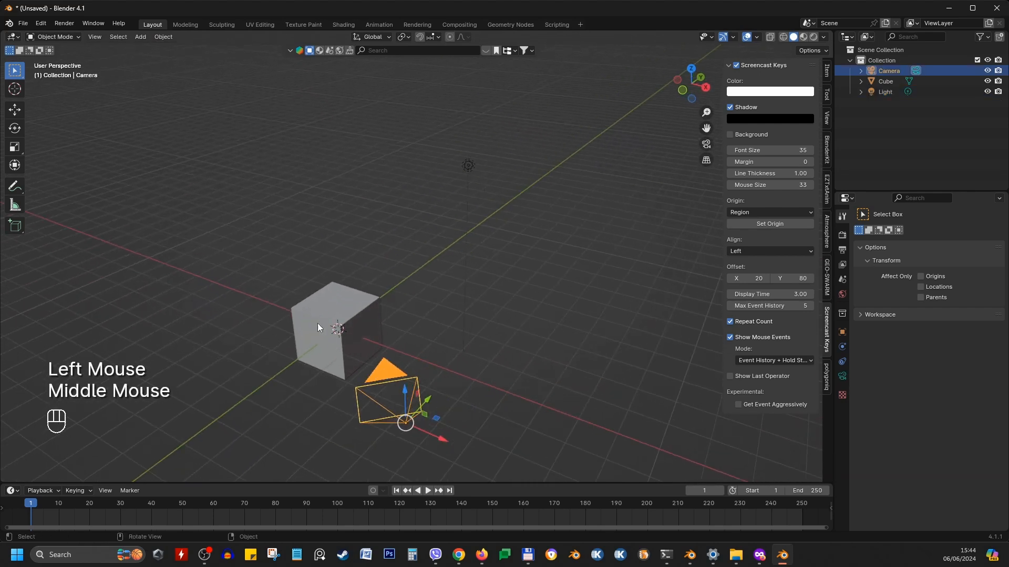
left_click(329, 308)
middle_click_drag(465, 342, 585, 330)
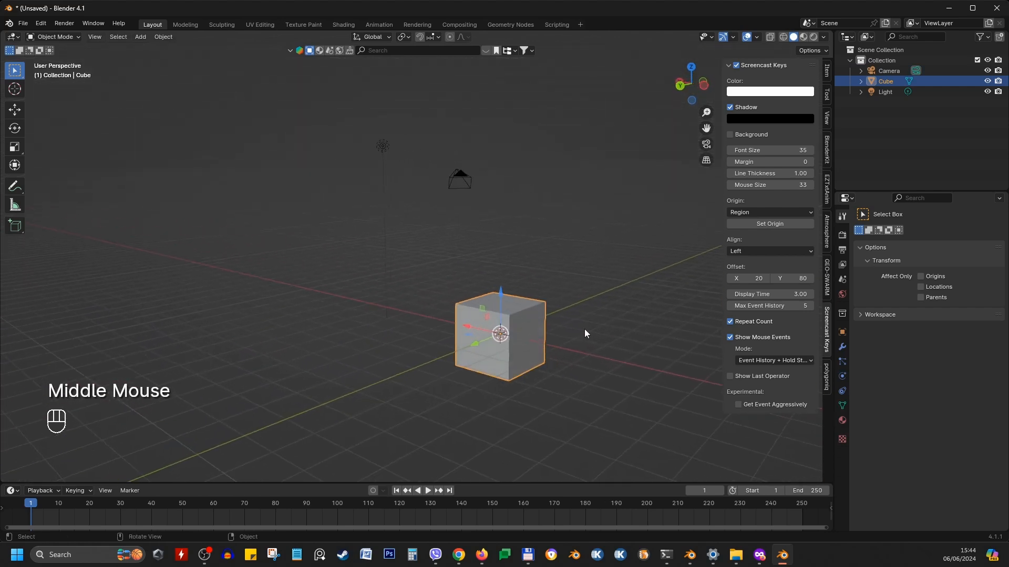
middle_click_drag(509, 356, 344, 352)
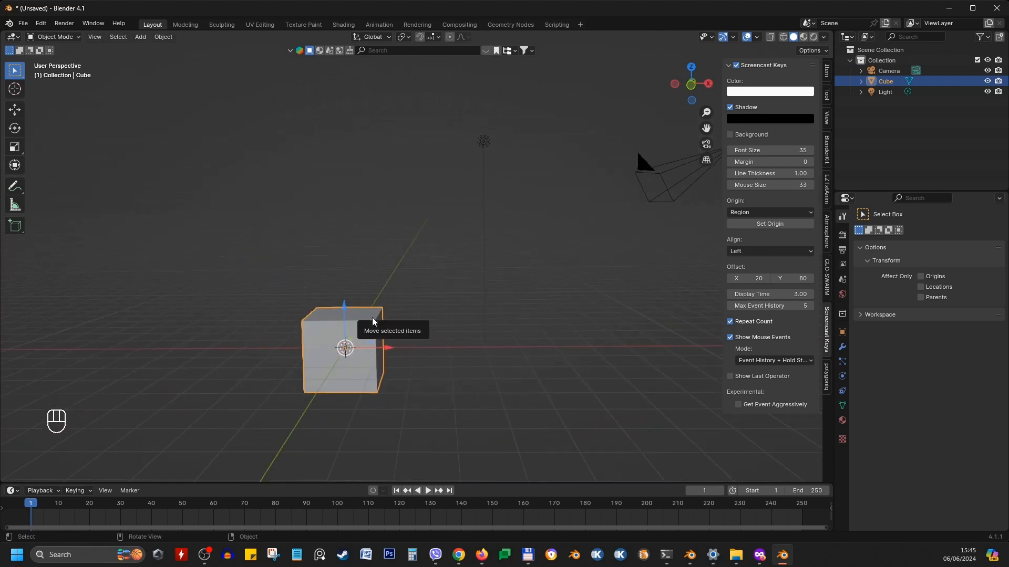
middle_click_drag(374, 322, 424, 331)
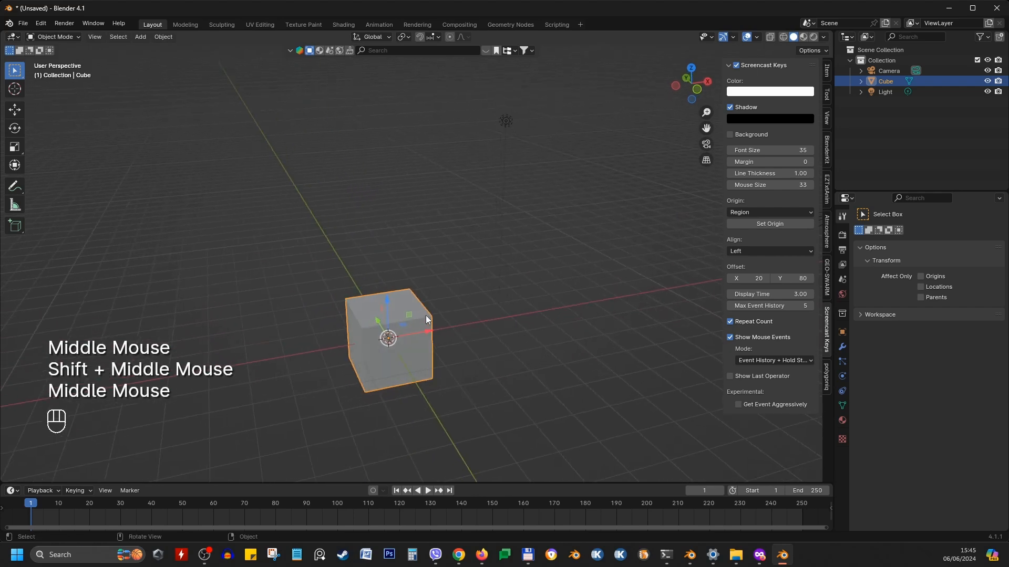
Deselect all, reselect the cube and activate the Move tool
key("alt+a")
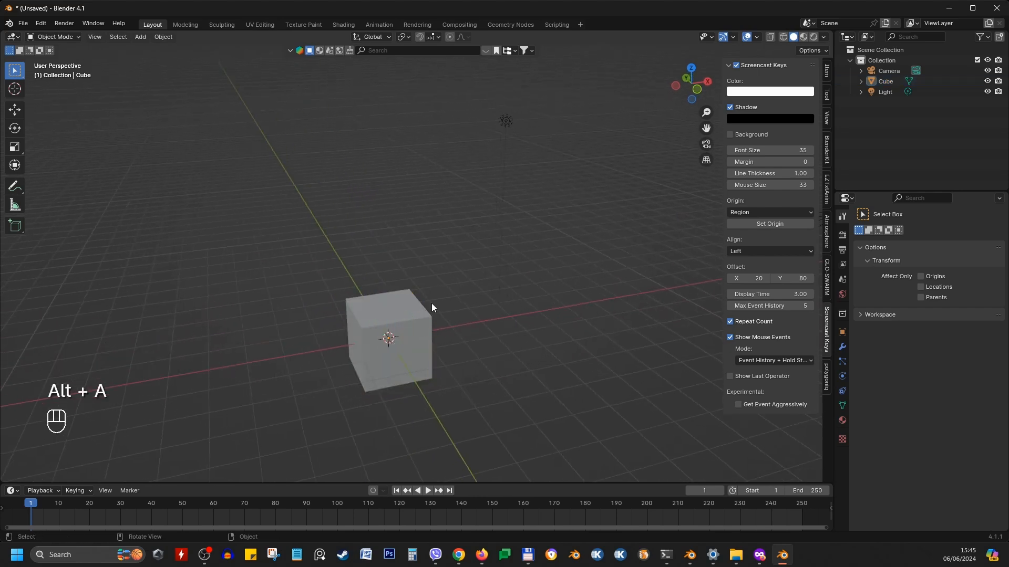
left_click(408, 298)
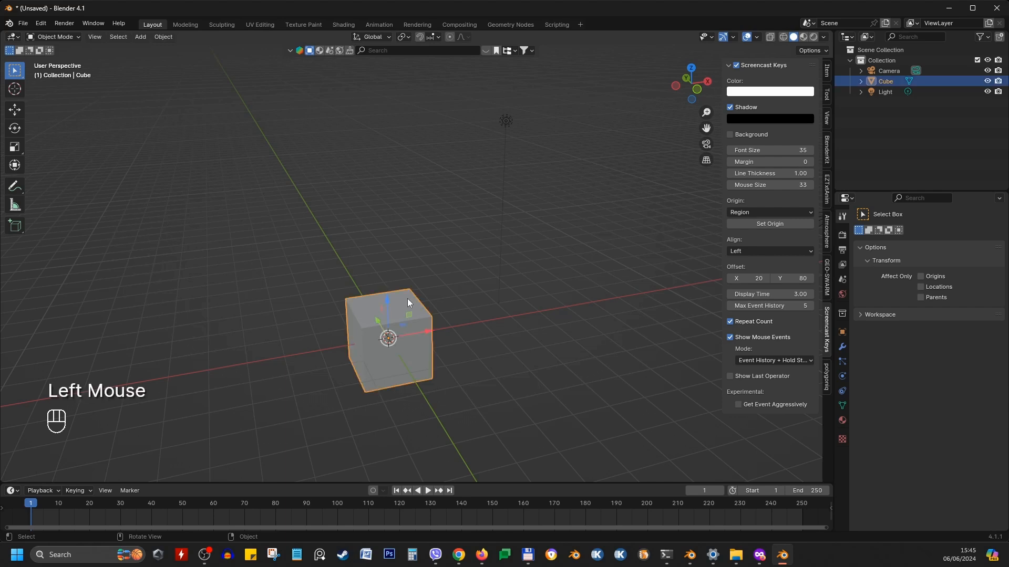
left_click(15, 109)
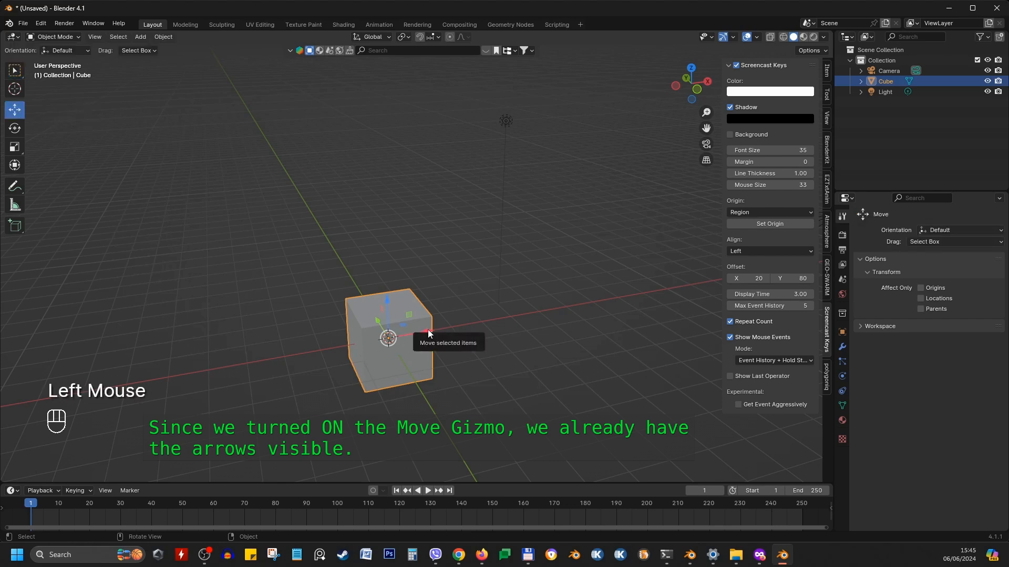
Move the cube up and to the right with the grab command
mouse_move(428, 334)
left_mouse_down()
mouse_move(470, 322)
mouse_move(418, 331)
mouse_move(478, 320)
mouse_move(430, 333)
left_mouse_up()
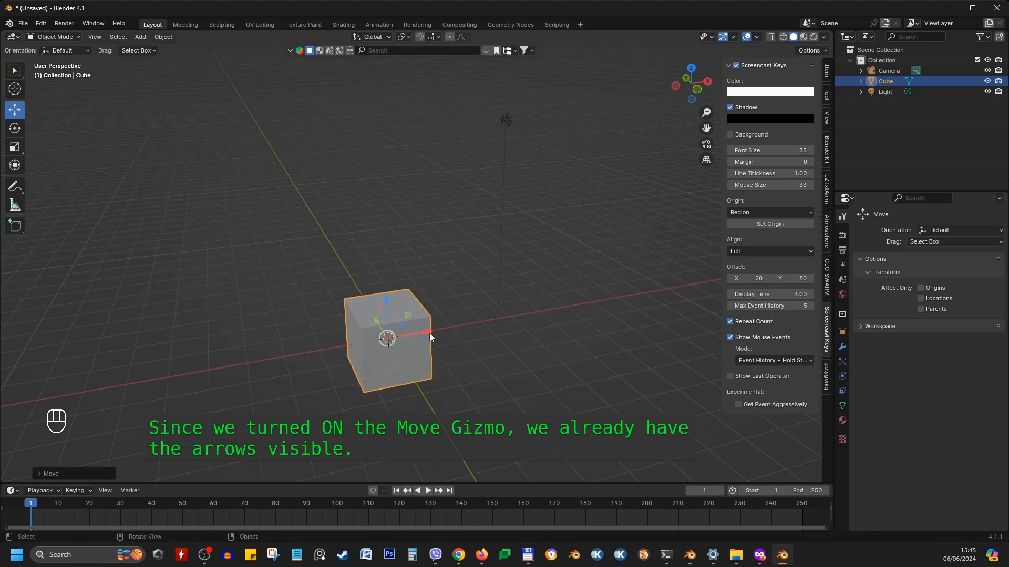
left_click(401, 295)
key("g")
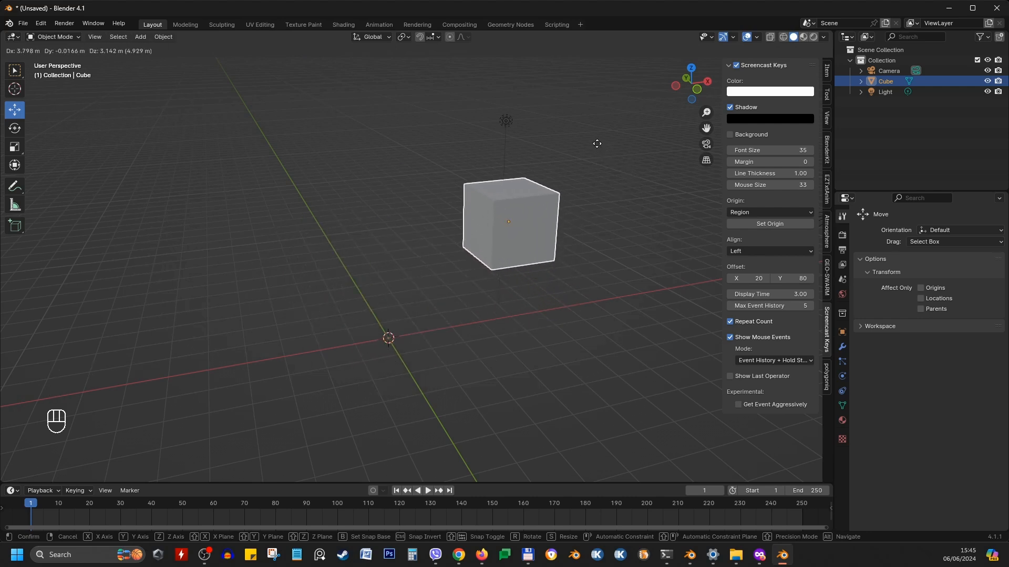
left_click(597, 144)
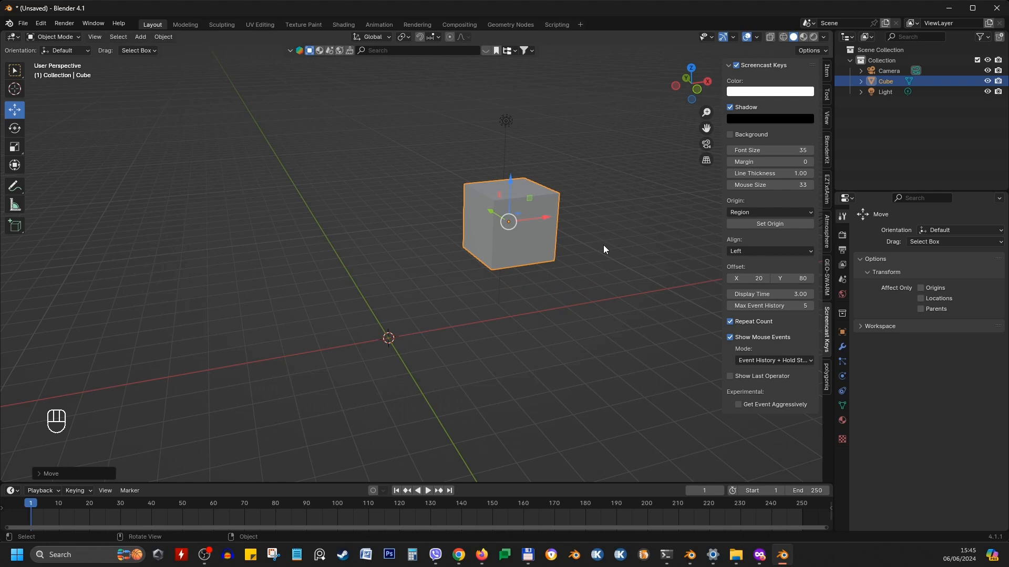
Undo the last two cube moves
left_click(527, 251)
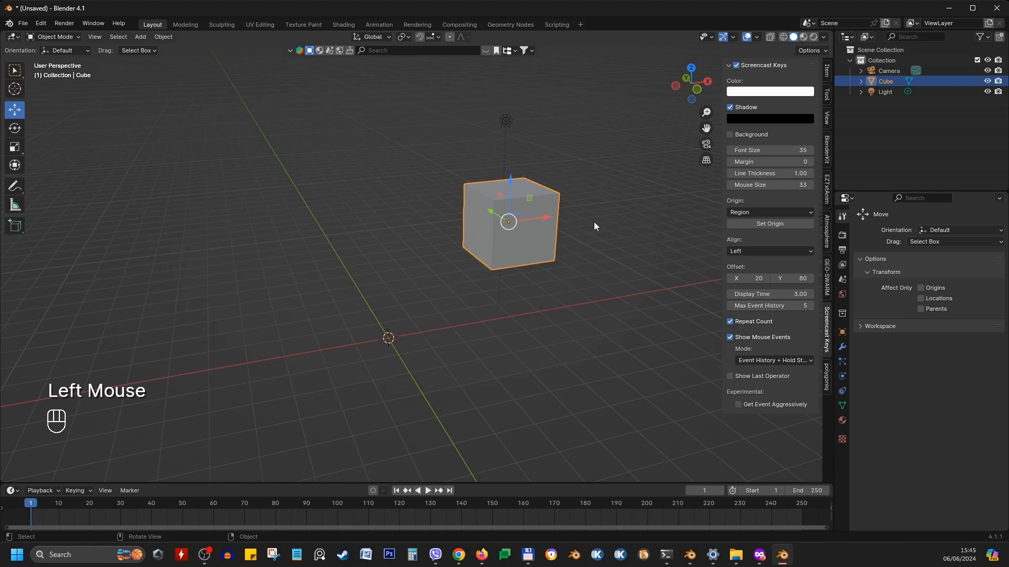
key("ctrl+z")
key("ctrl+z")
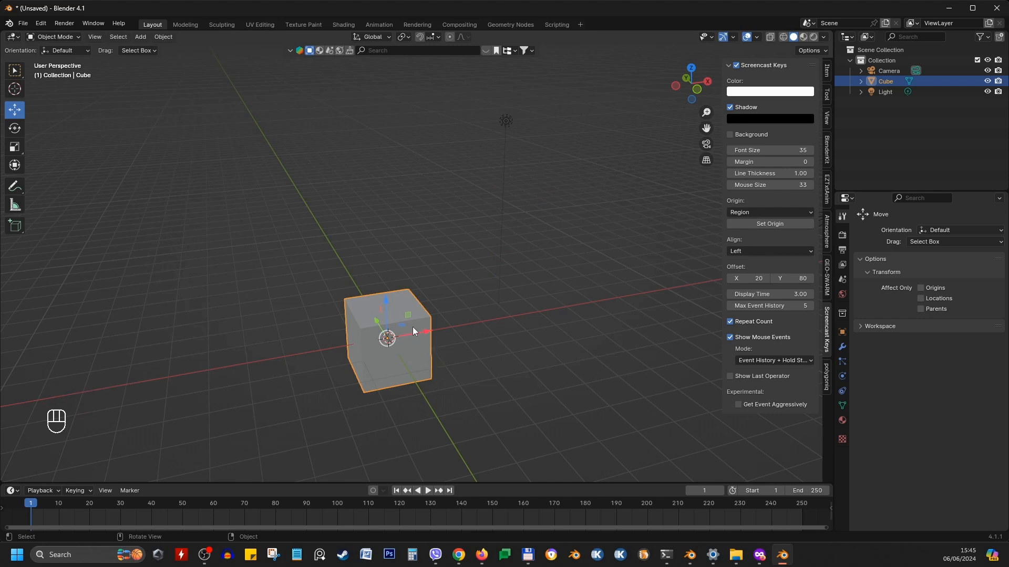
Grab the cube freely and cancel the move several times while orbiting to different viewing angles
key("g")
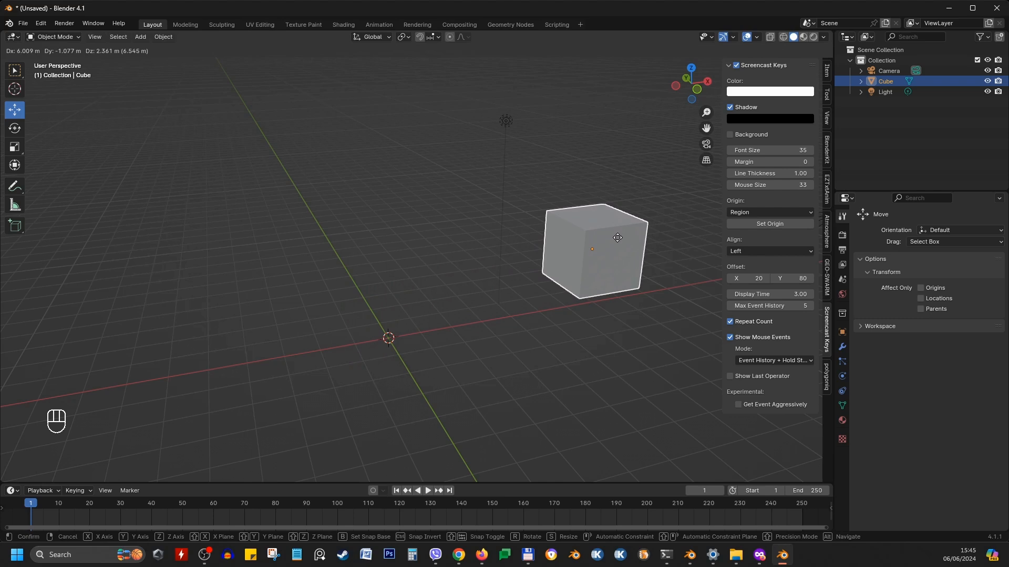
right_click(618, 237)
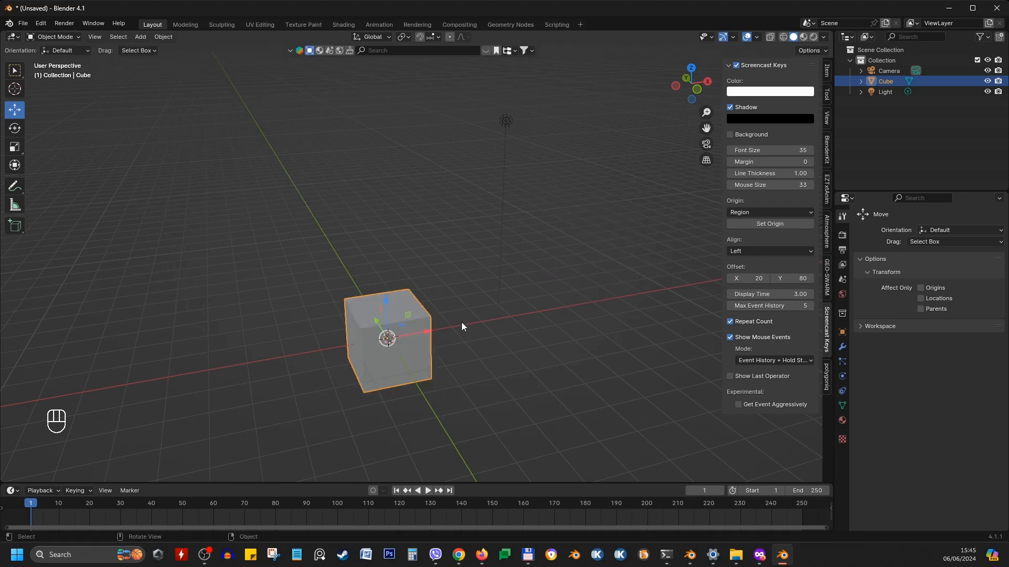
left_click(401, 305)
key("g")
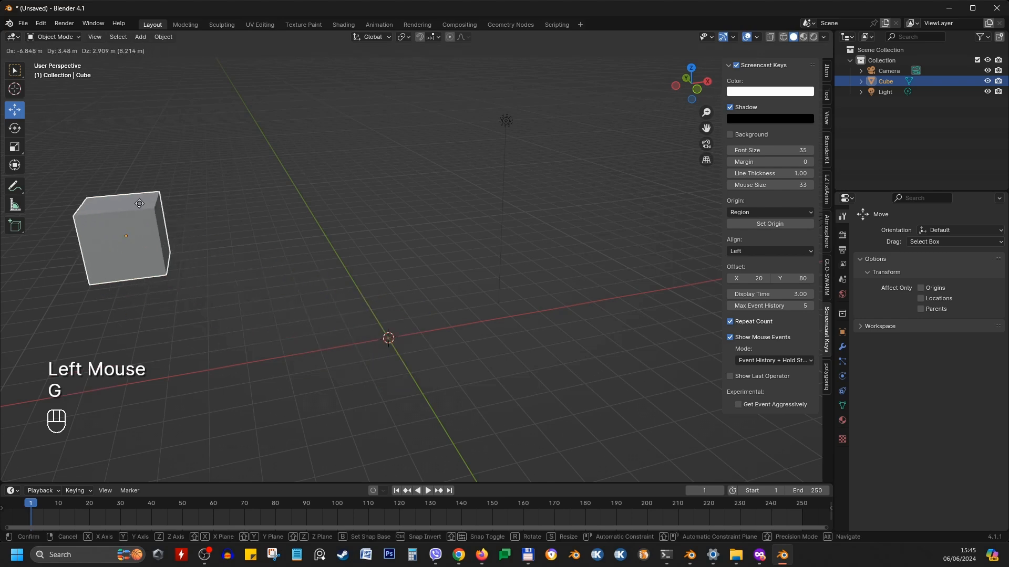
right_click(139, 203)
middle_click_drag(268, 296, 427, 309)
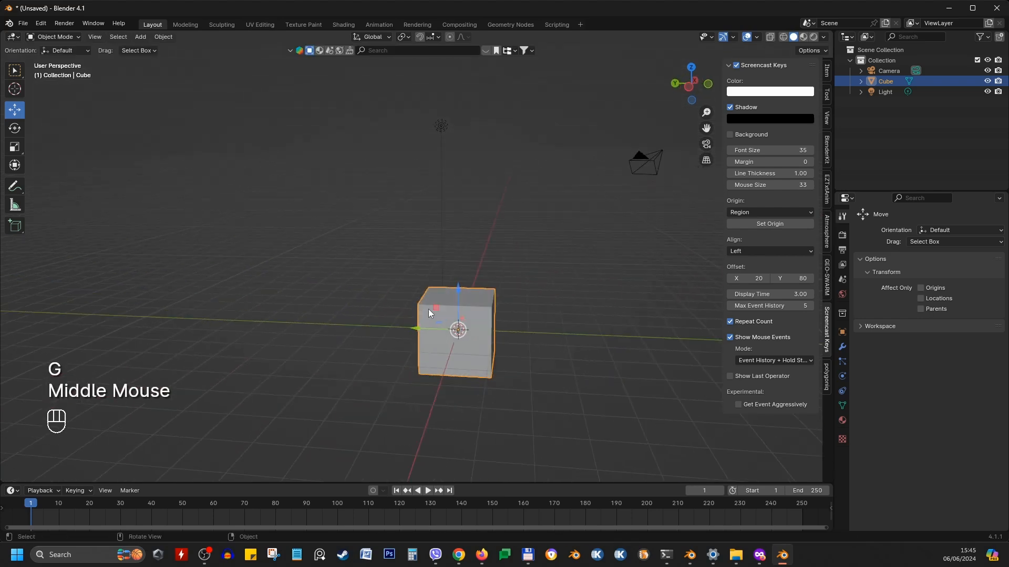
left_click(429, 308)
key("g")
right_click(251, 323)
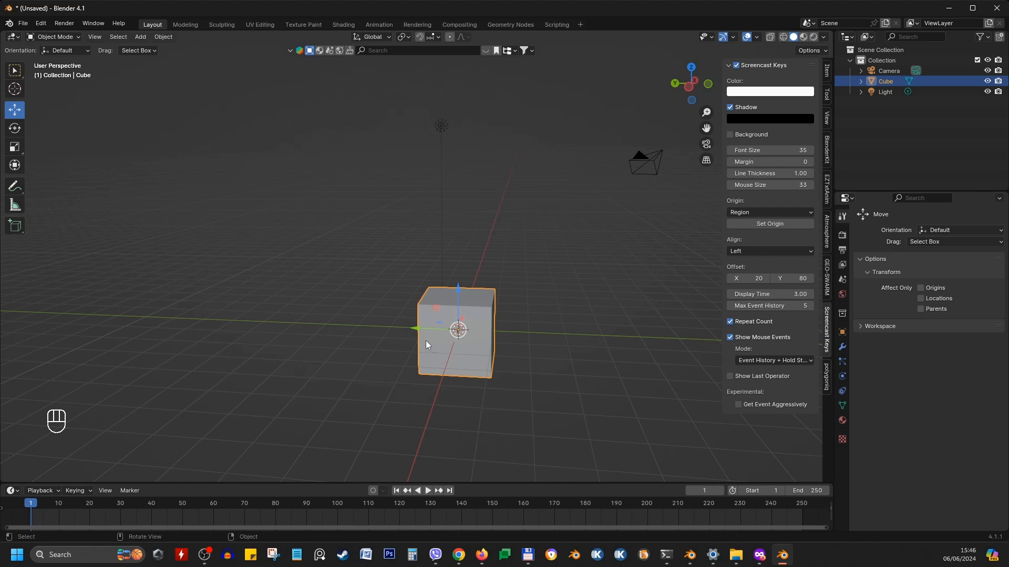
middle_click_drag(521, 336, 452, 332)
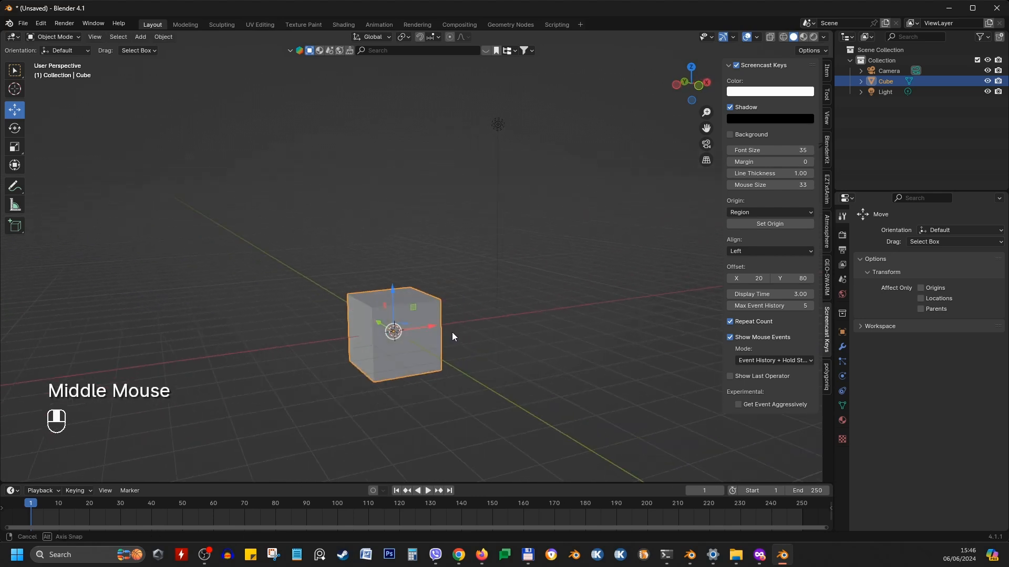
left_click(410, 312)
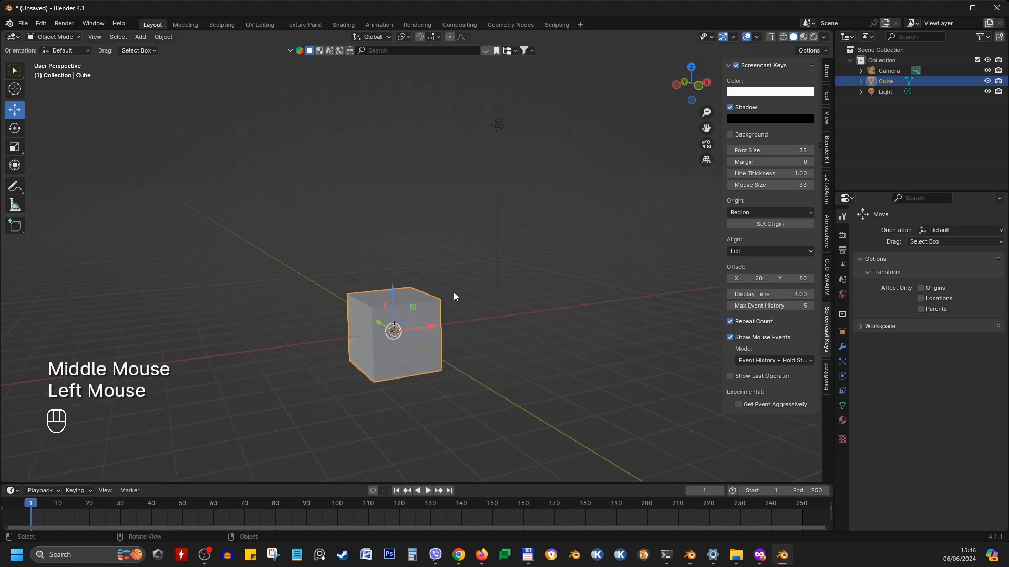
Grab the cube constrained to the X axis and cancel the move
key("g")
key("x")
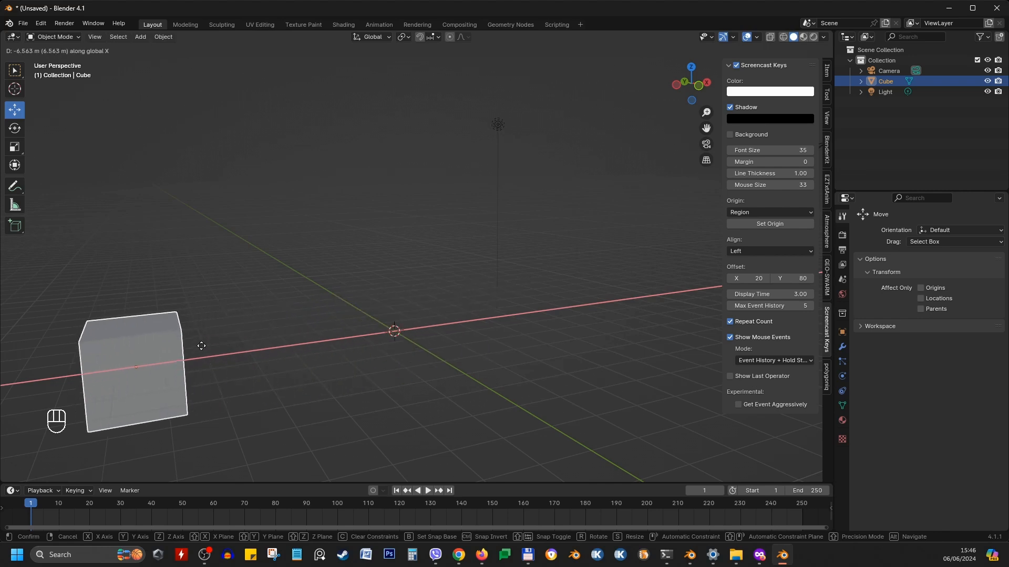
right_click(663, 297)
Move the cube slightly along the X axis and undo the move
key("g")
key("x")
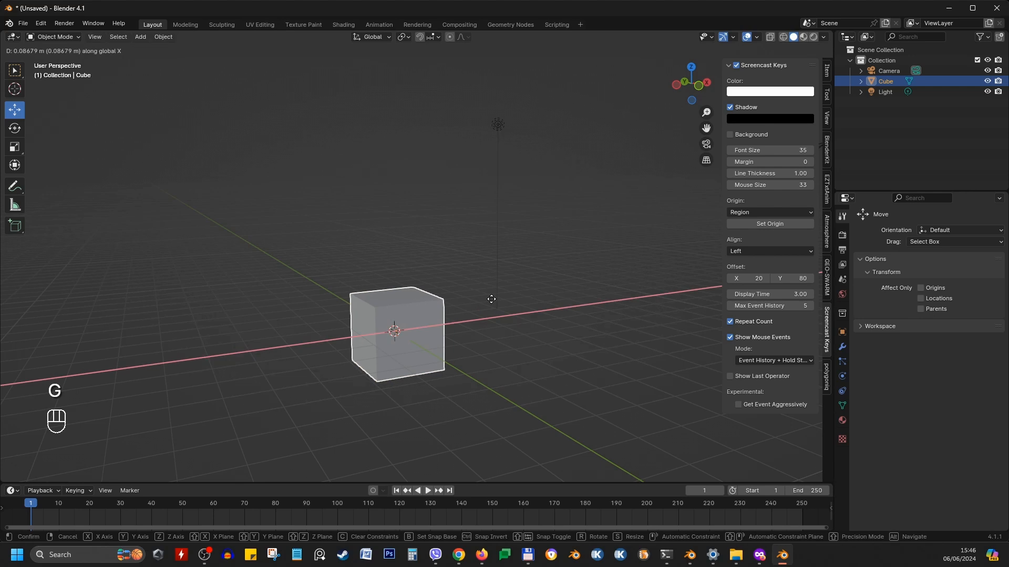
left_click(492, 303)
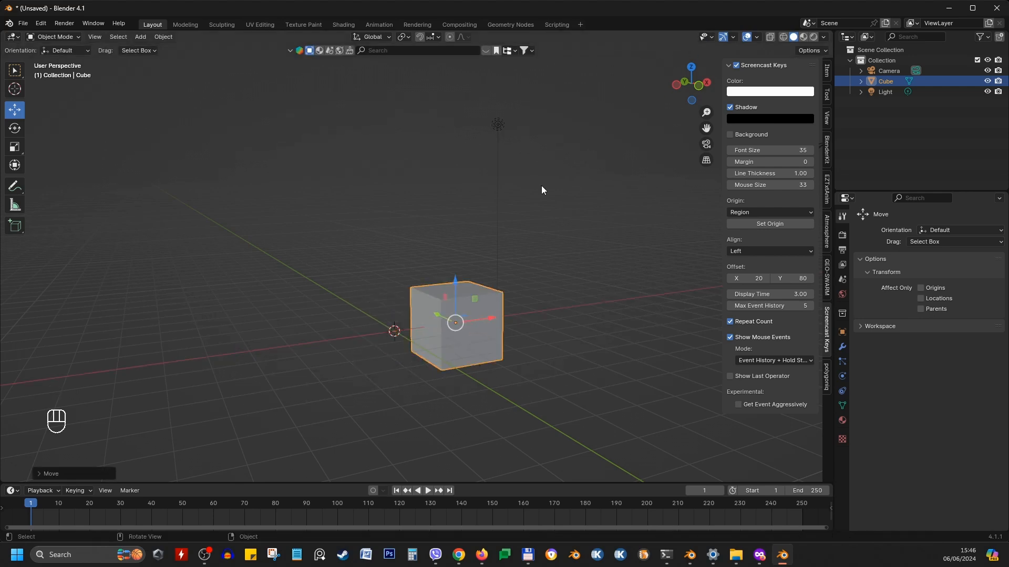
middle_click_drag(540, 189, 465, 254)
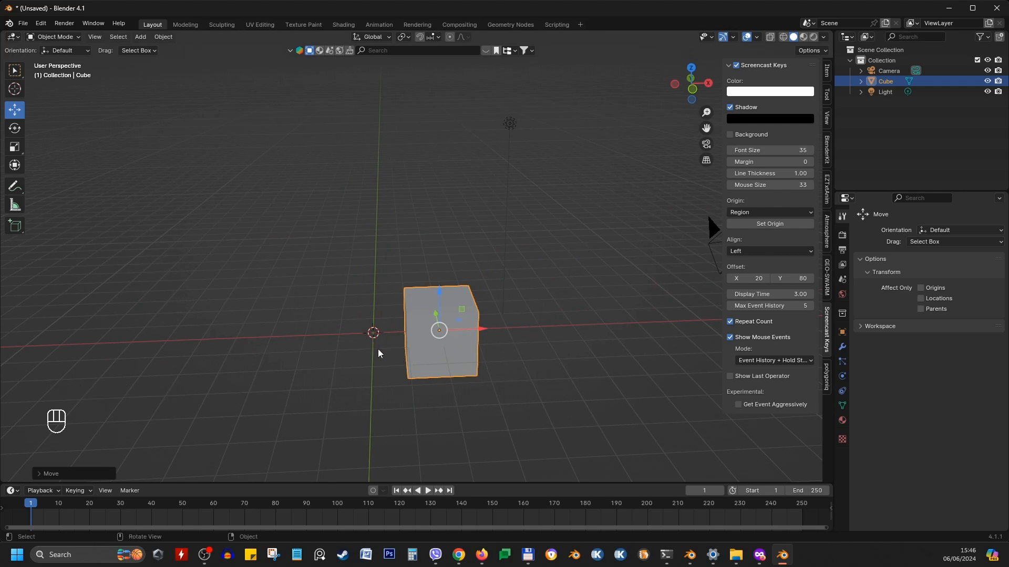
key("ctrl+z")
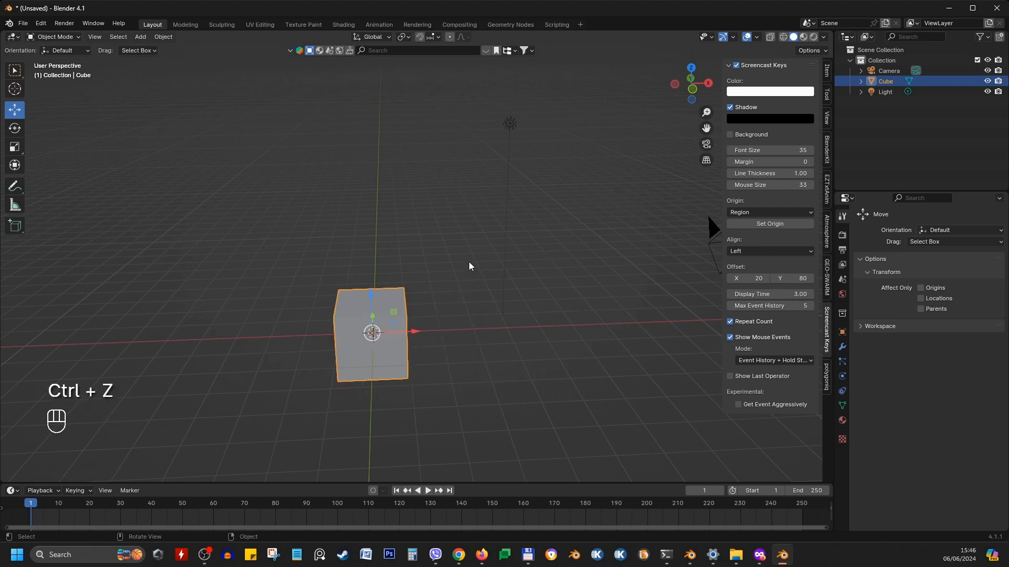
Move the cube -2 m along the X axis and undo the move
type("gx")
type("-2")
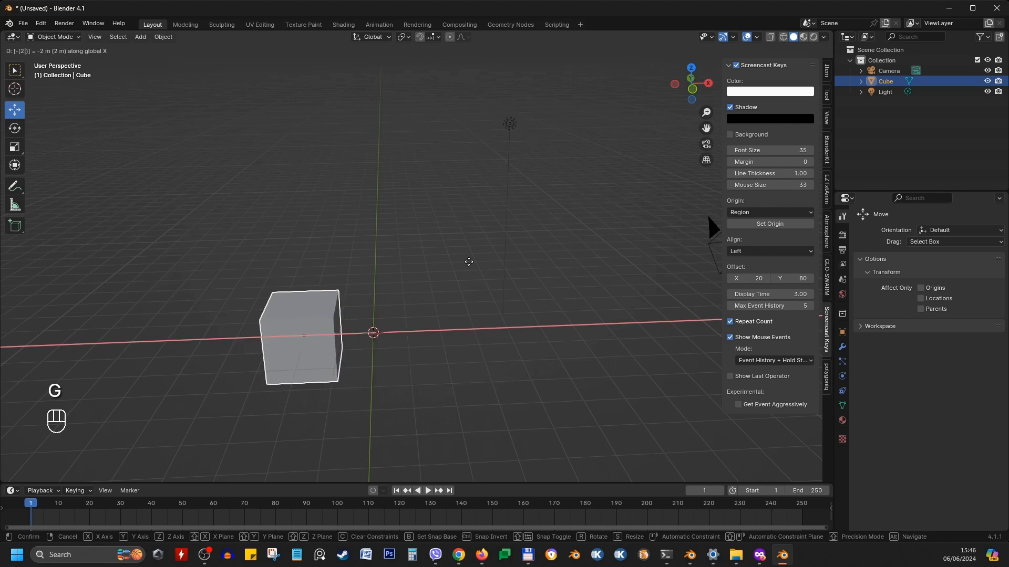
key("Return")
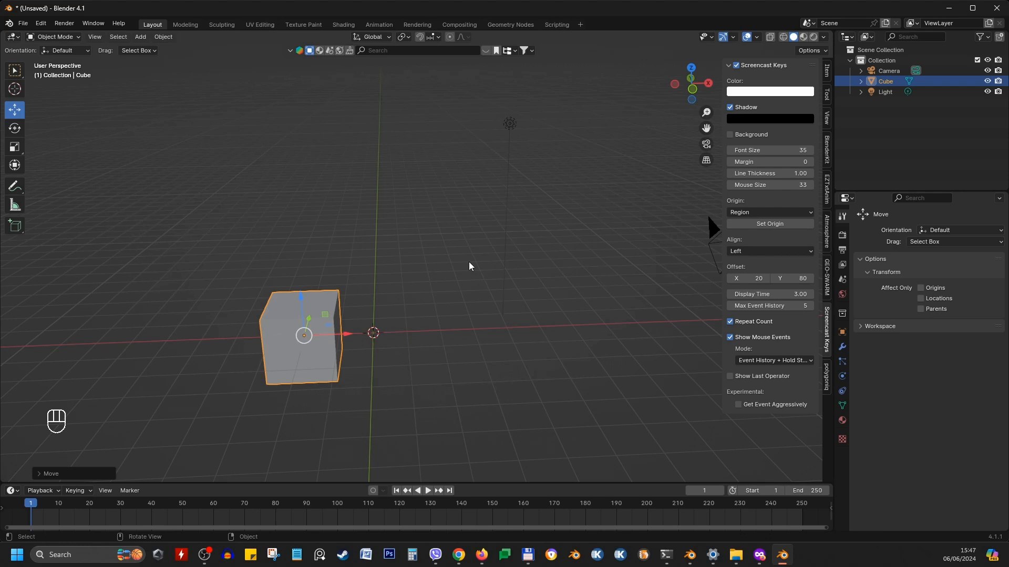
key("ctrl")
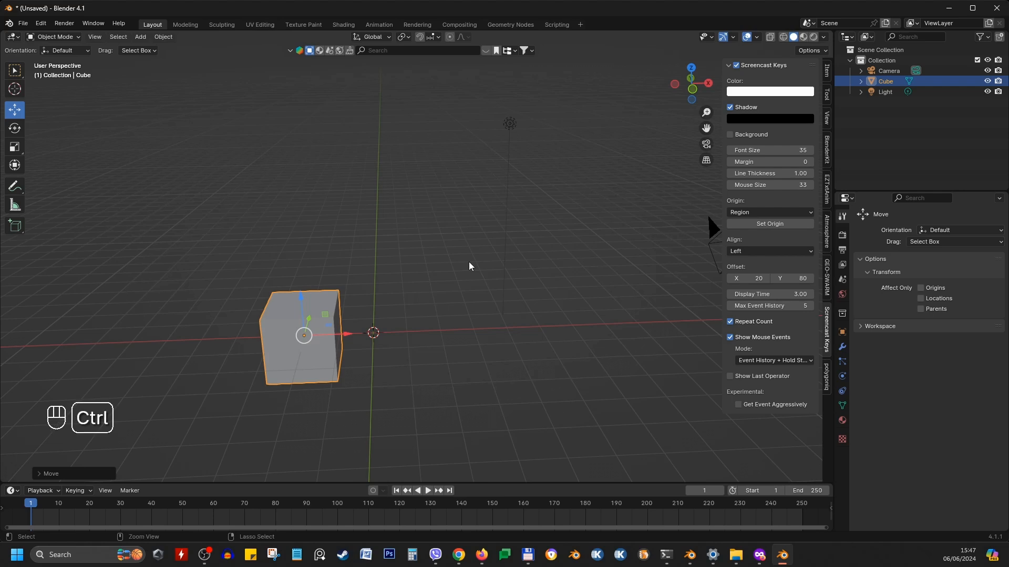
key("ctrl+z")
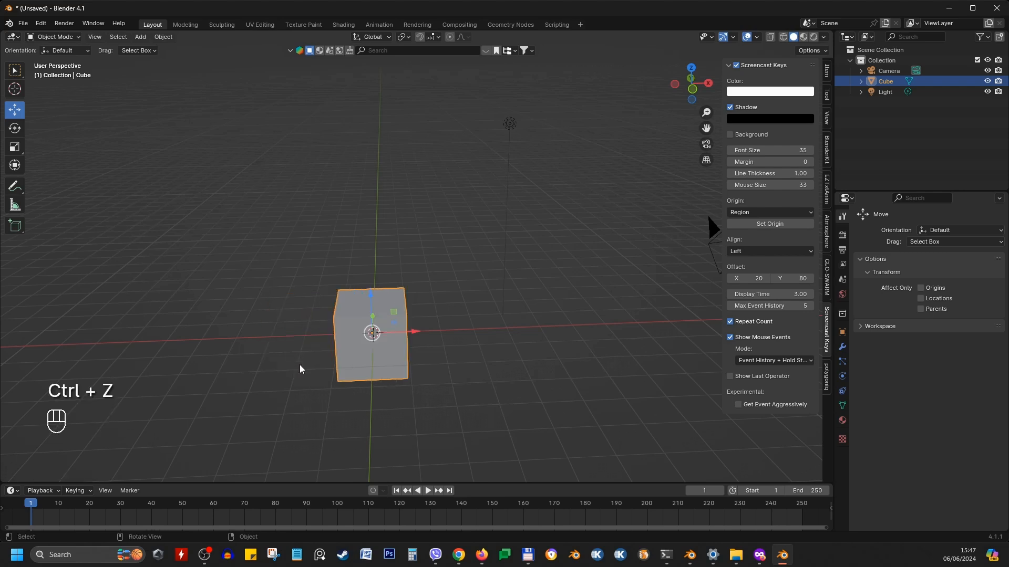
Rotate the cube freely and cancel the rotation several times while orbiting around it
left_click(395, 296)
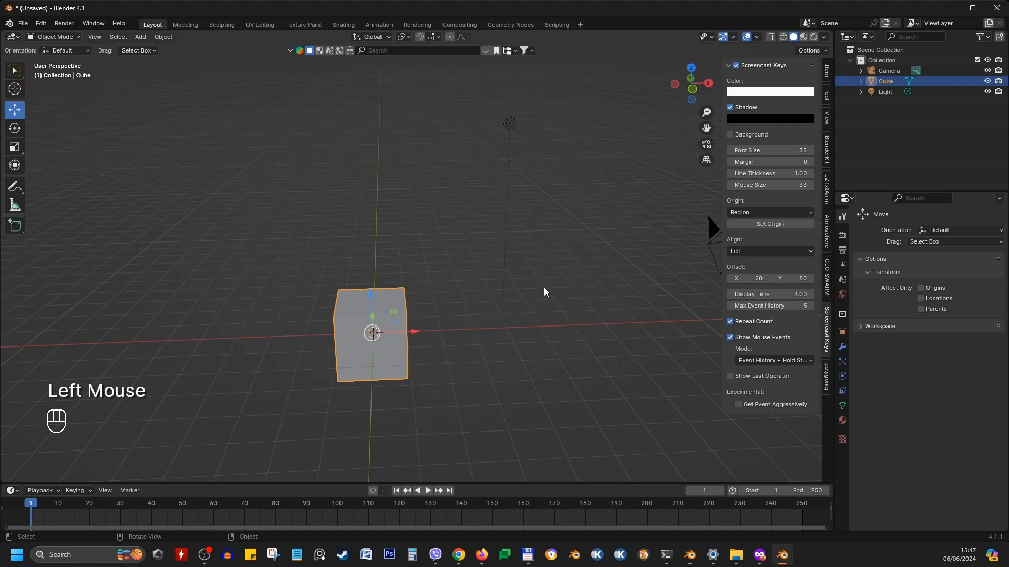
key("r")
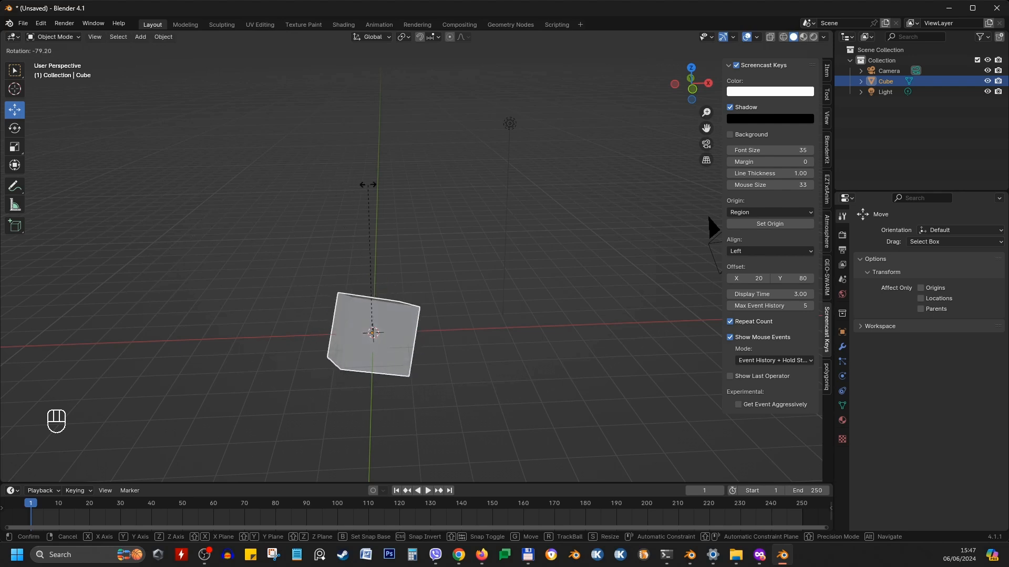
key("Escape")
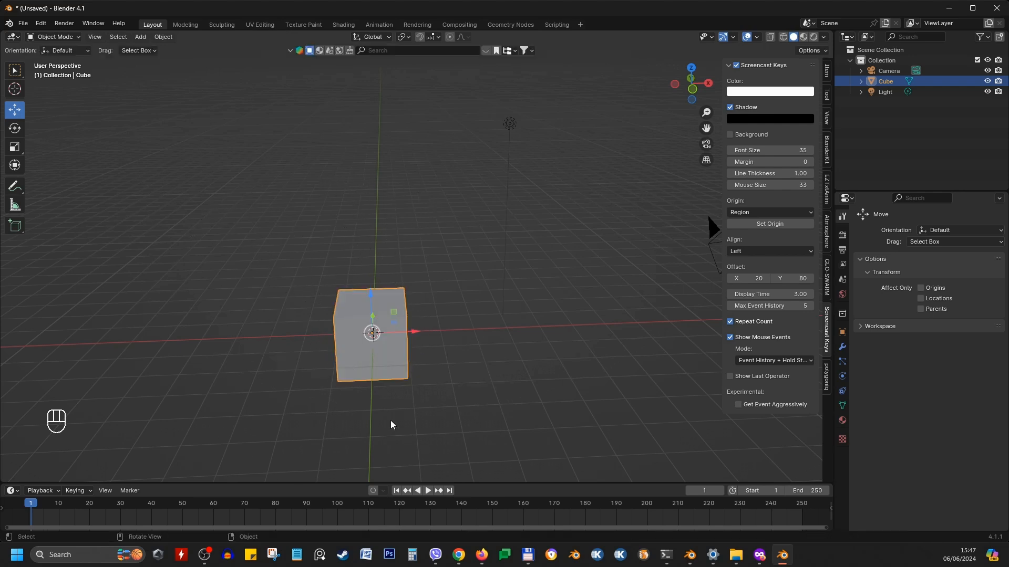
middle_click_drag(534, 324, 427, 314)
key("r")
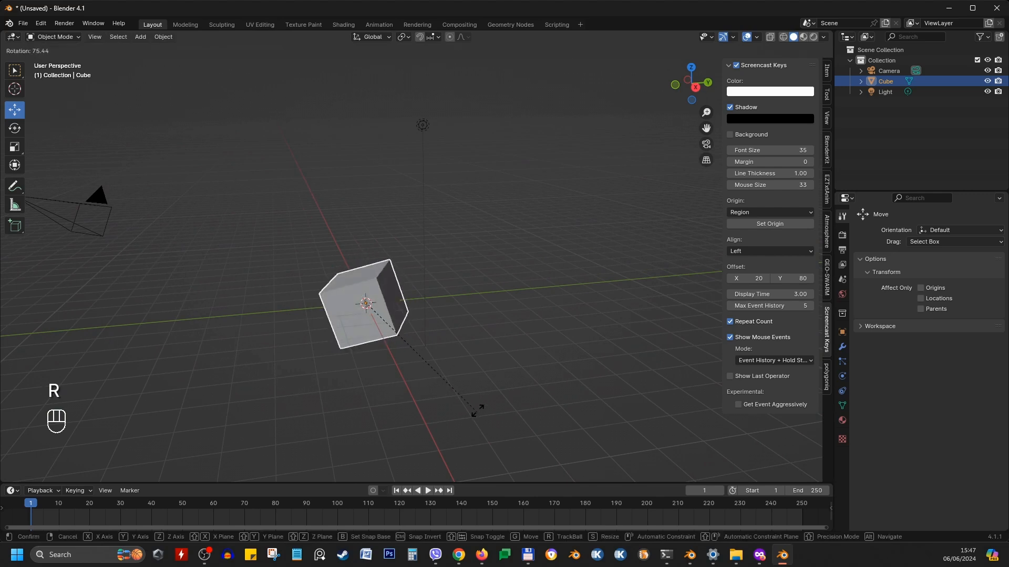
right_click(450, 318)
middle_click_drag(474, 310, 337, 290)
key("r")
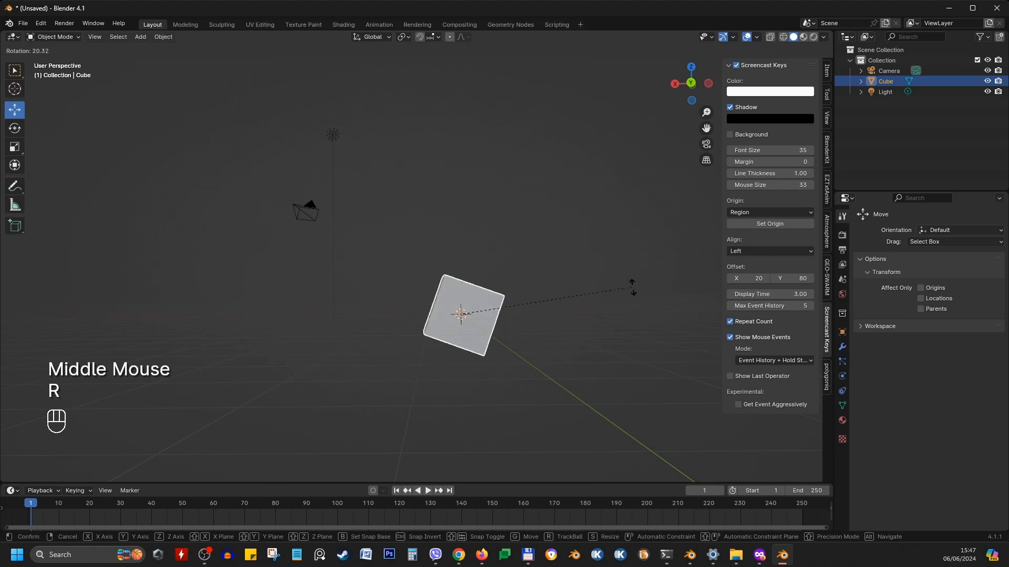
right_click(578, 313)
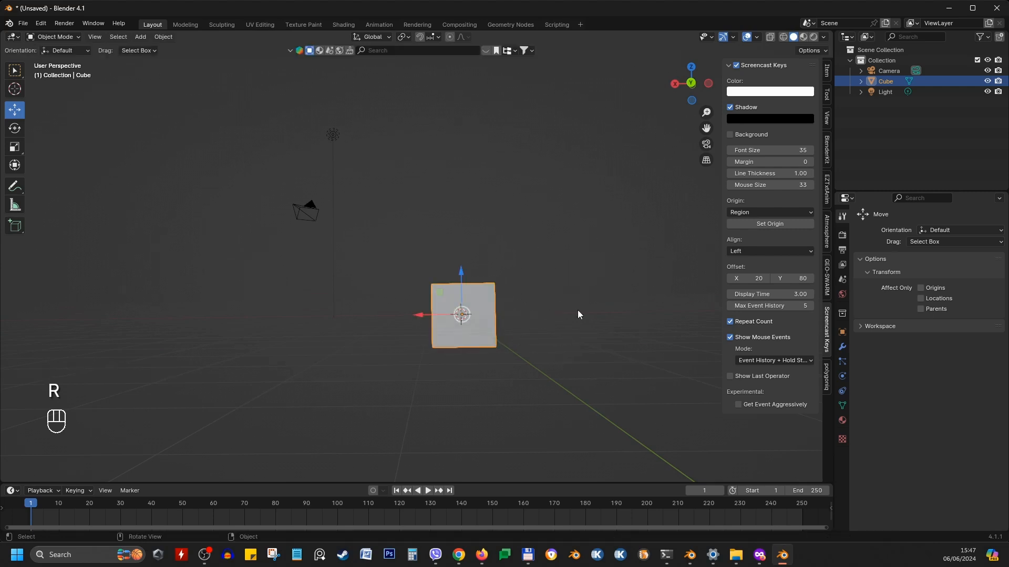
middle_click_drag(368, 302, 507, 361)
key("r")
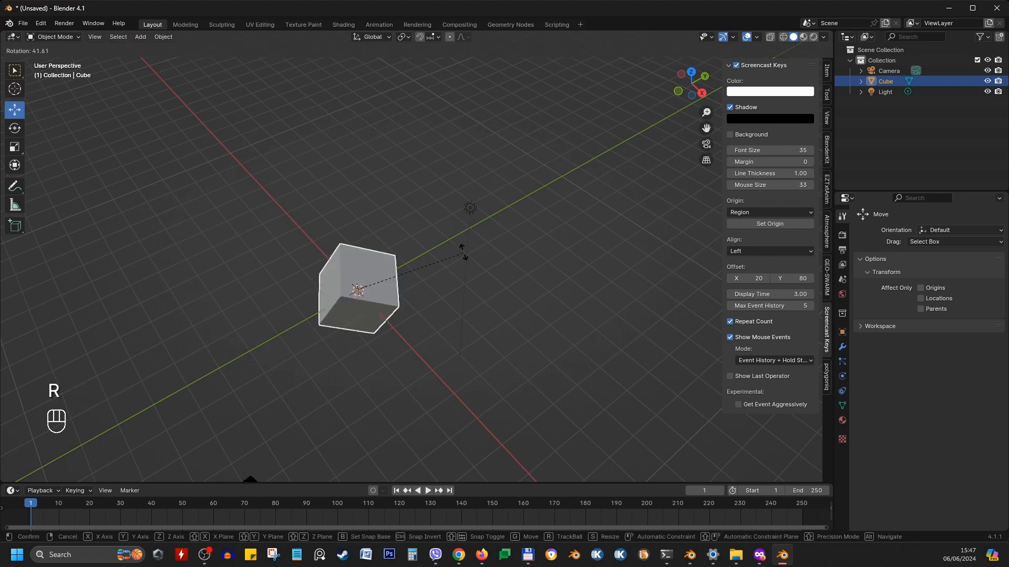
right_click(449, 232)
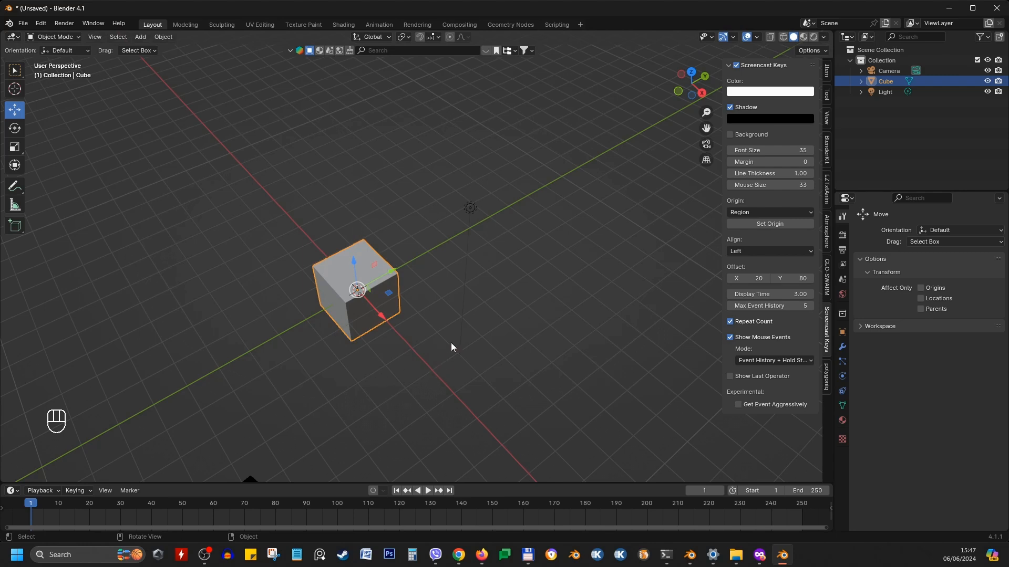
Rotate the cube 4 degrees around the Z axis and undo the rotation
middle_click_drag(450, 344, 433, 284)
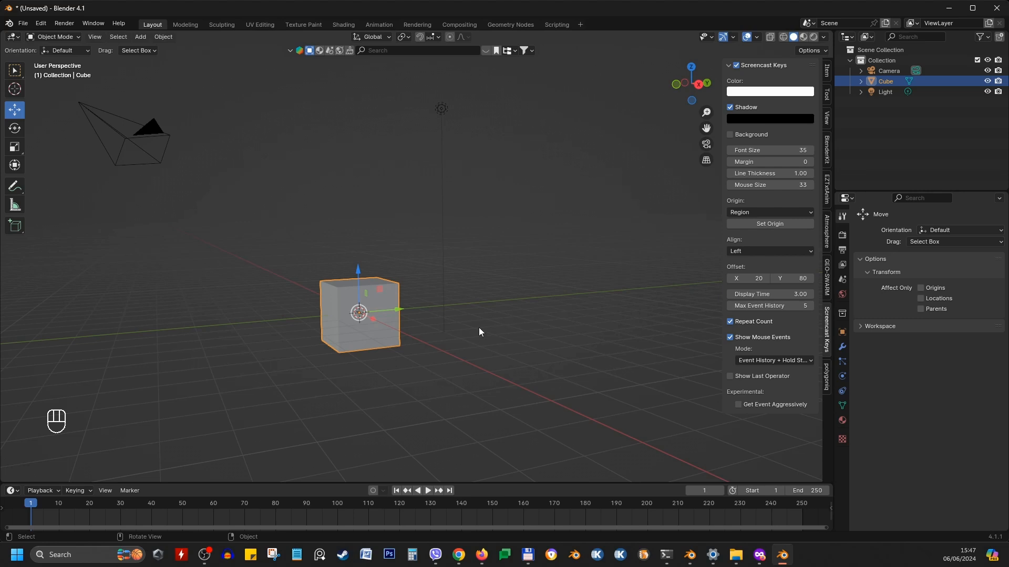
left_click(371, 276)
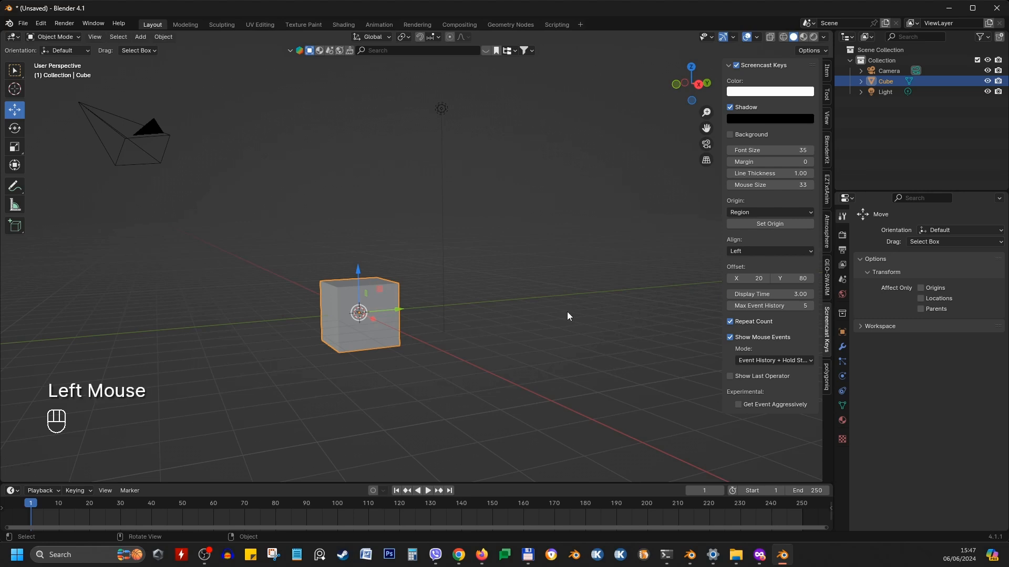
key("r")
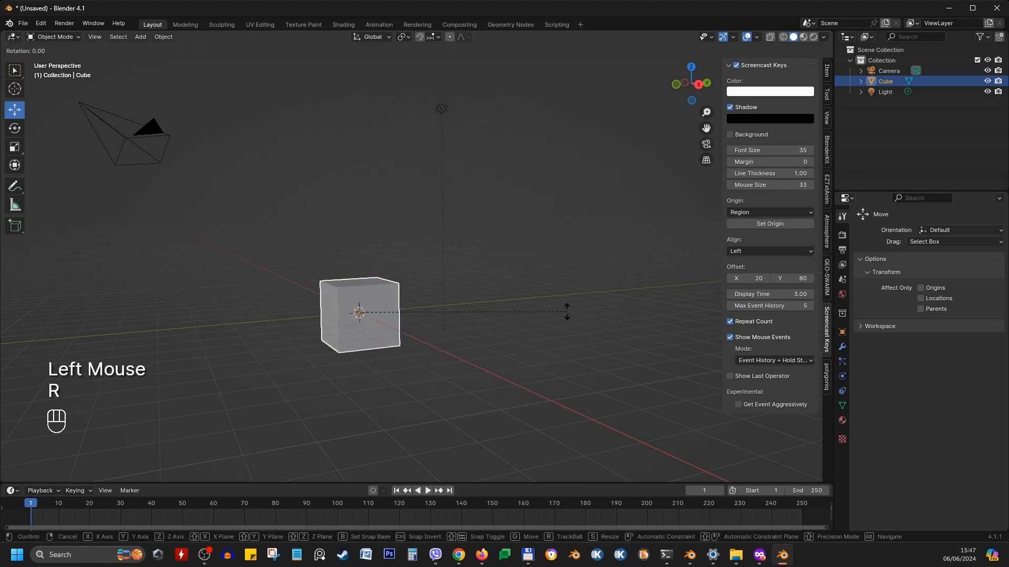
key("z")
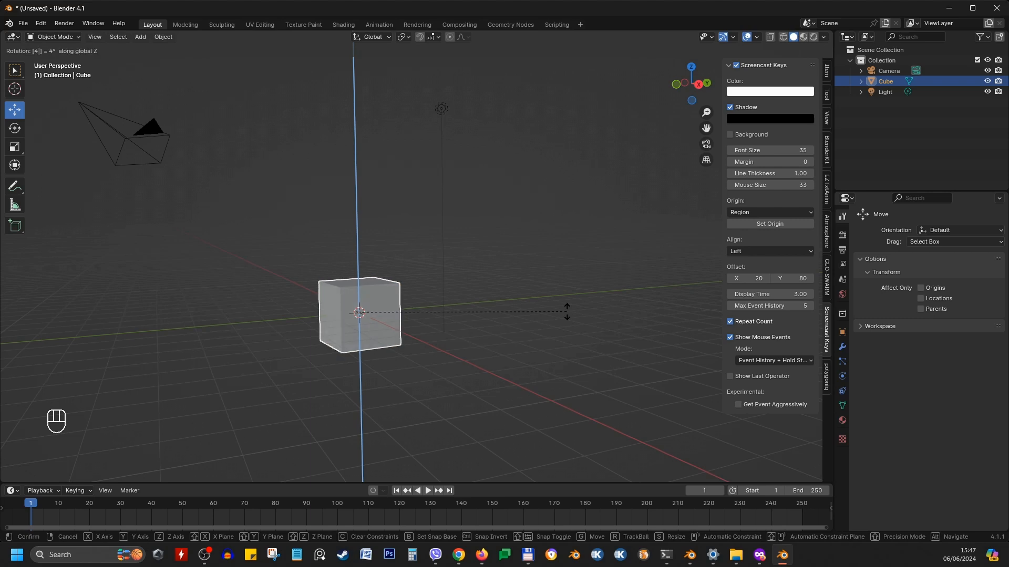
left_click(567, 312)
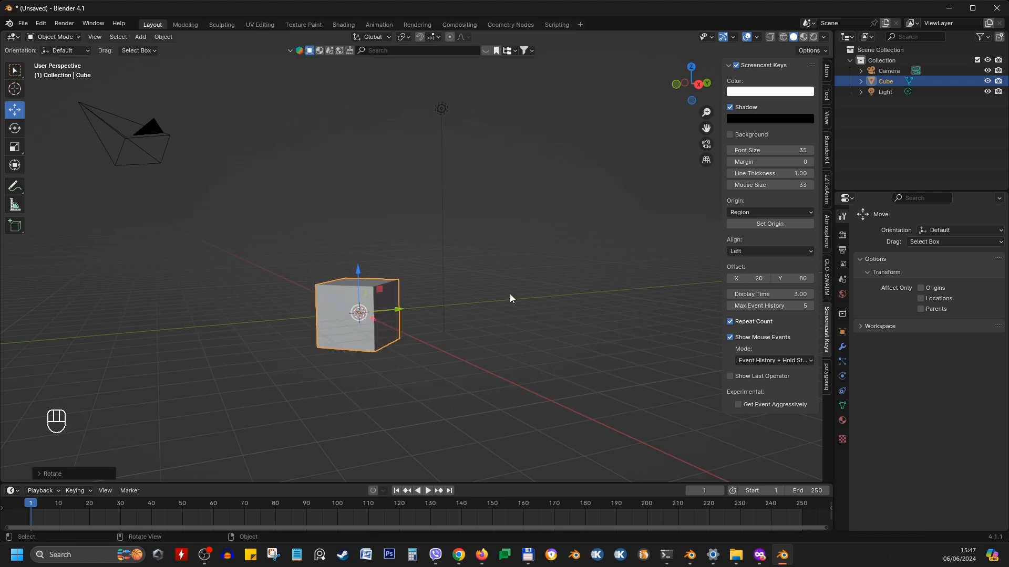
middle_click_drag(509, 297, 112, 315)
key("ctrl+z")
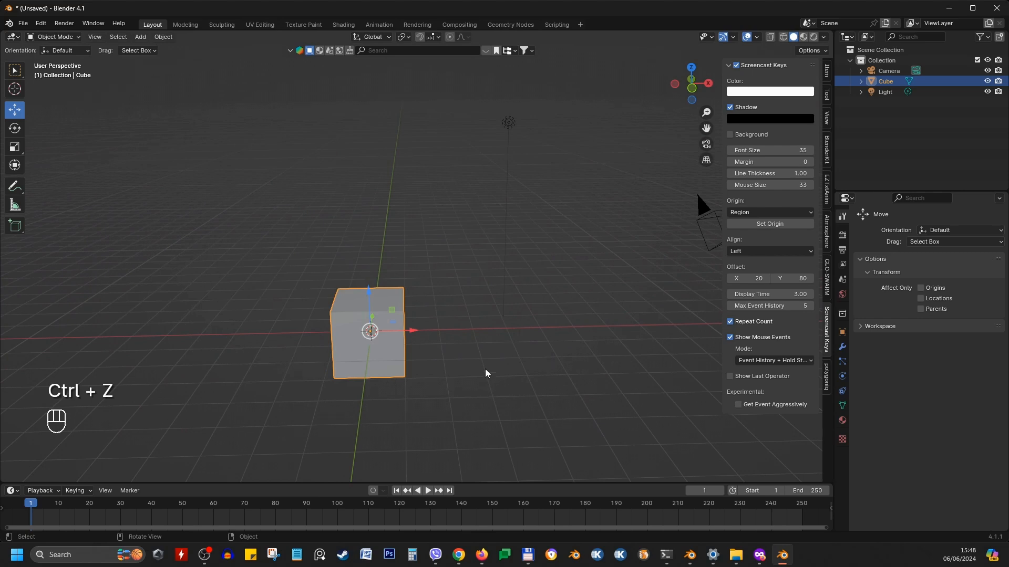
Duplicate the cube, leaving the copy in the original position
middle_click_drag(467, 353, 490, 323, "shift")
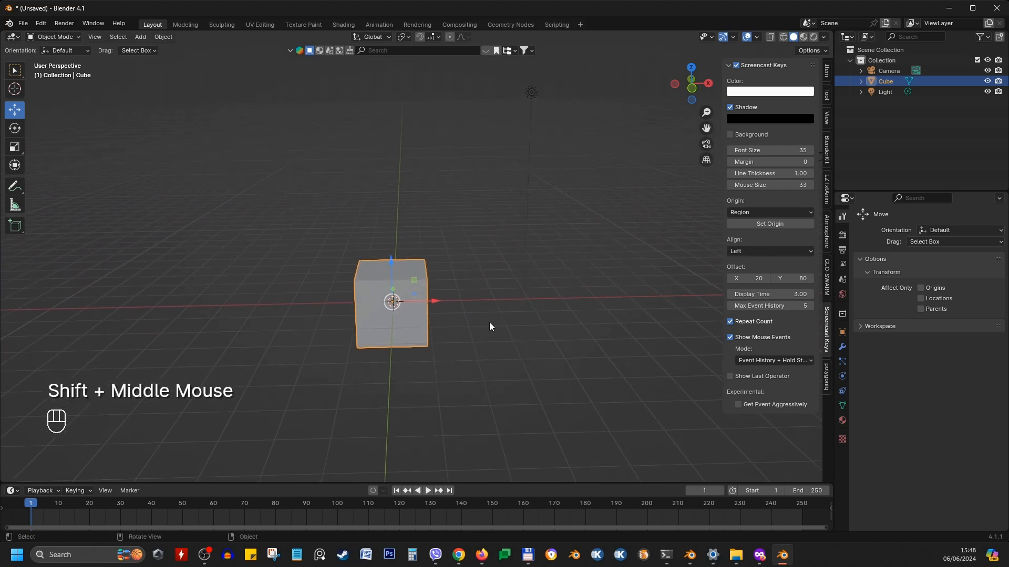
left_click(407, 264)
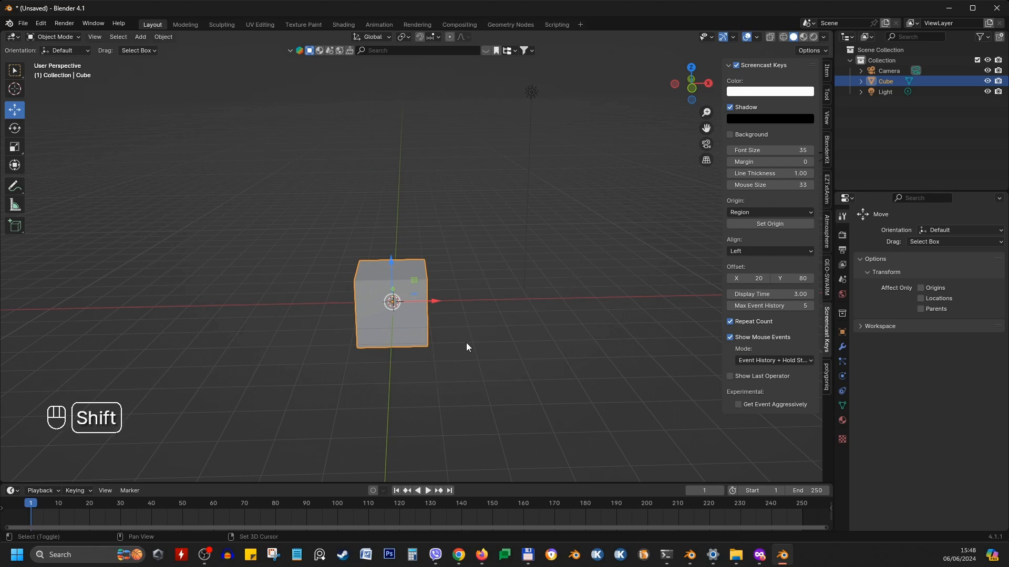
key("shift+d")
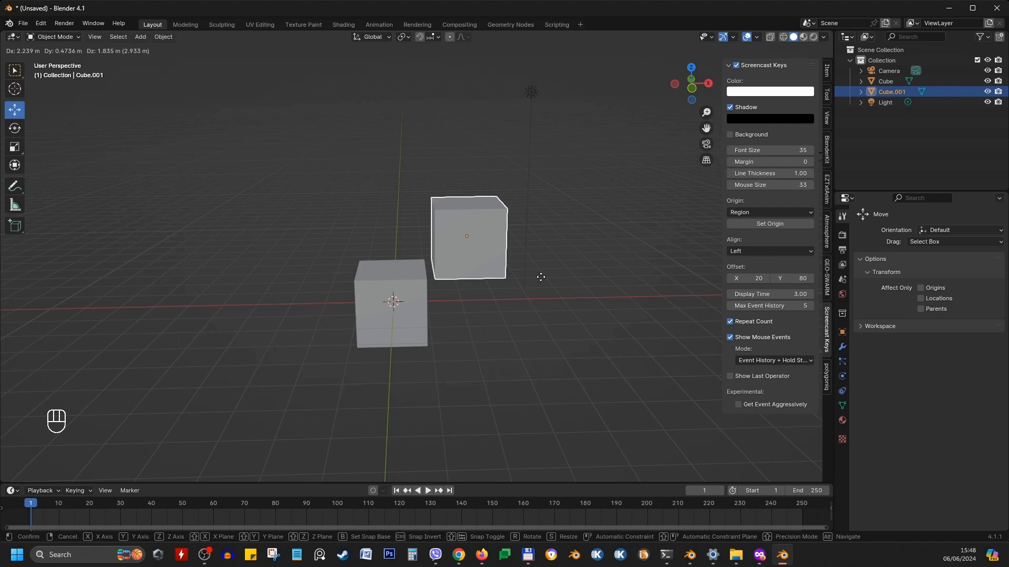
right_click(541, 277)
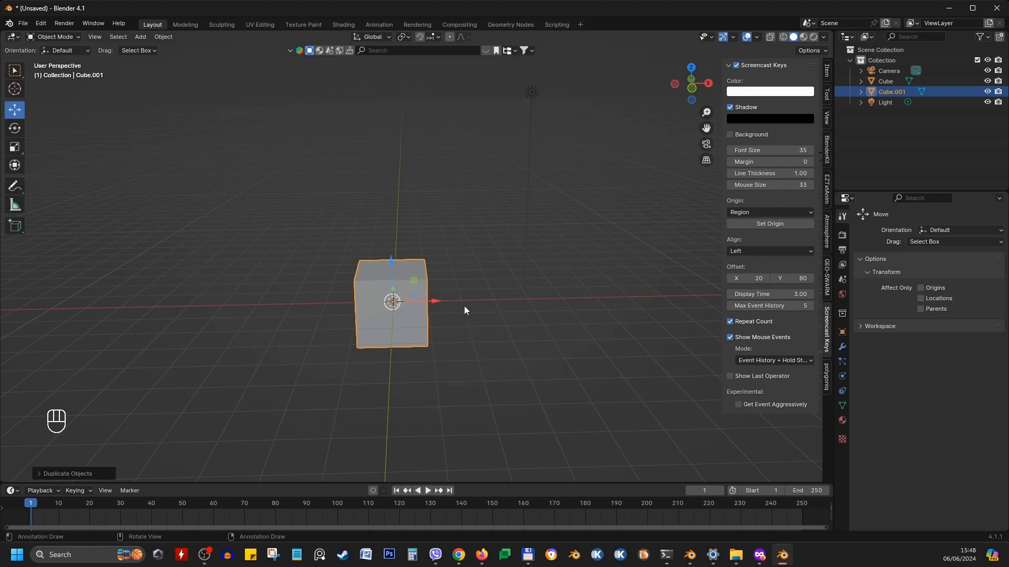
middle_click_drag(443, 308, 345, 285)
scroll(527, 329, "up", 1)
scroll(464, 249, "up", 2)
middle_click_drag(400, 238, 428, 338, "shift")
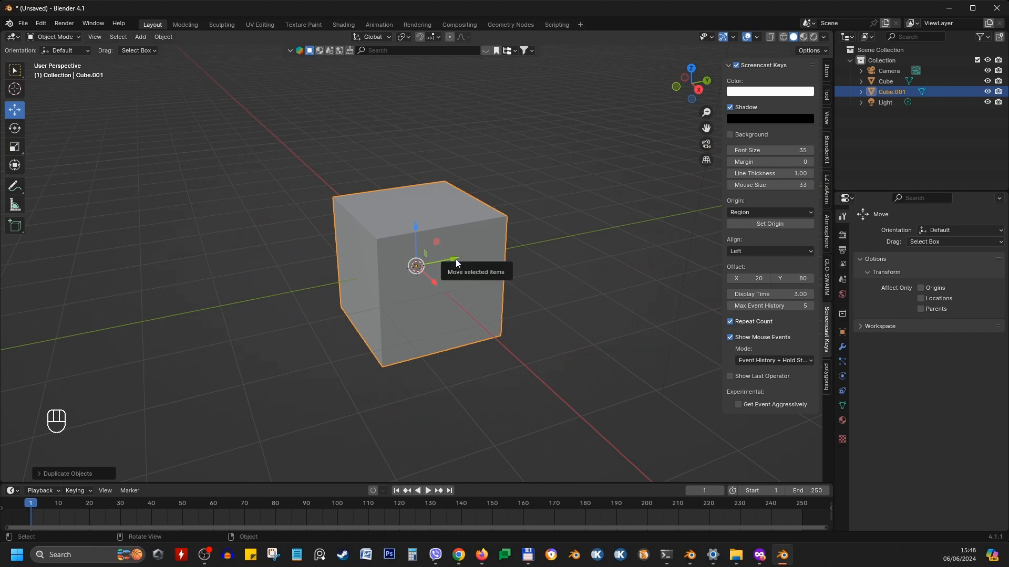
Move the duplicated cube 3 m along the X axis
scroll(456, 263, "down", 2)
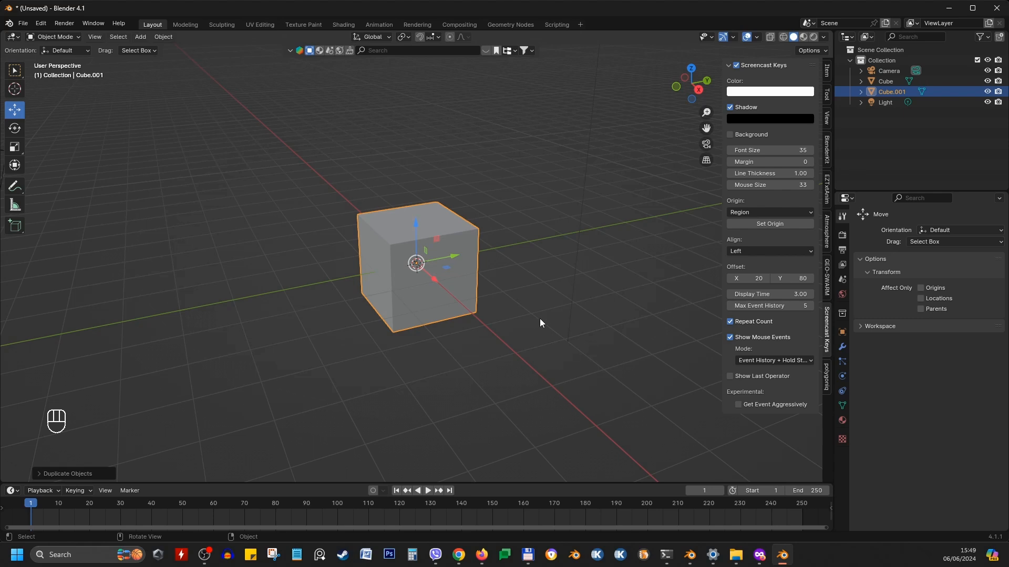
left_click(445, 209)
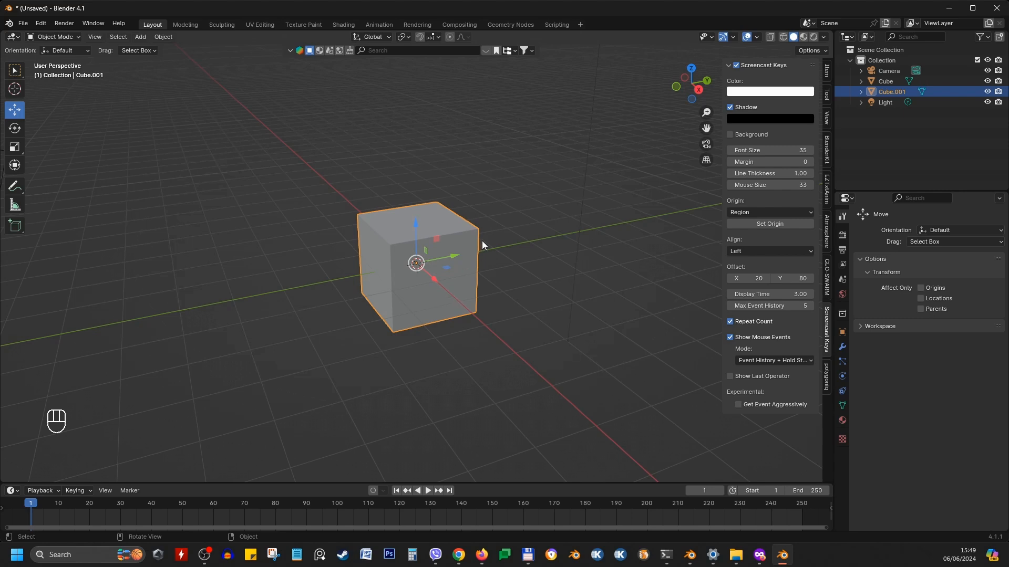
key("g")
key("x")
key("3")
key("Return")
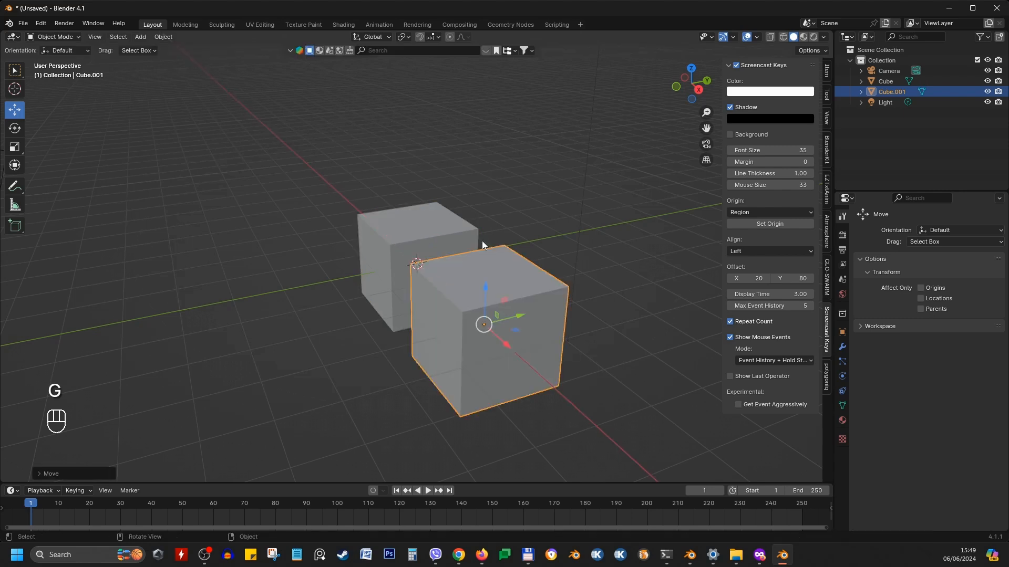
Select the original cube, open its Item transform properties and set its X location to 0 m
middle_click_drag(455, 249, 448, 298)
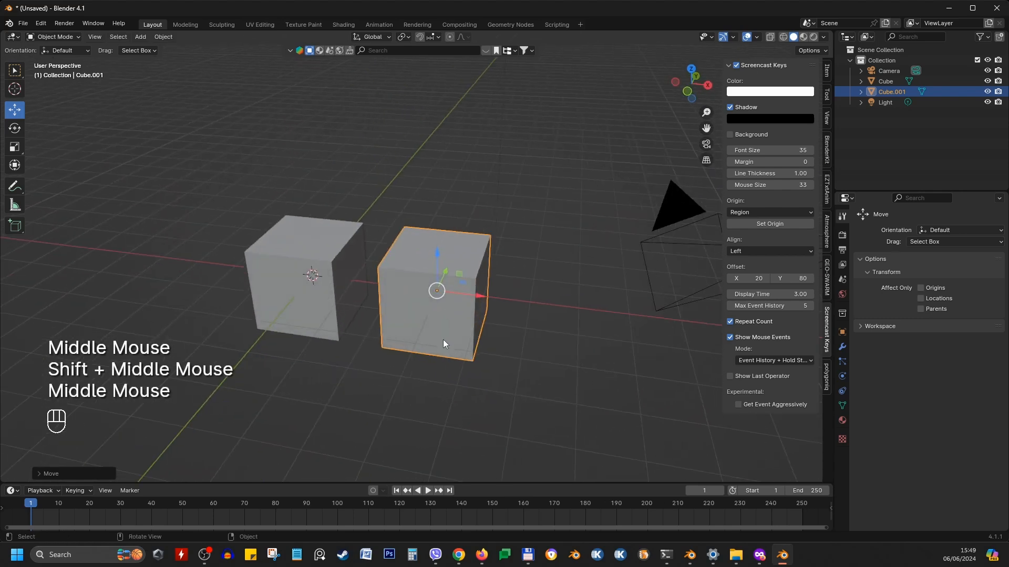
left_click(297, 231)
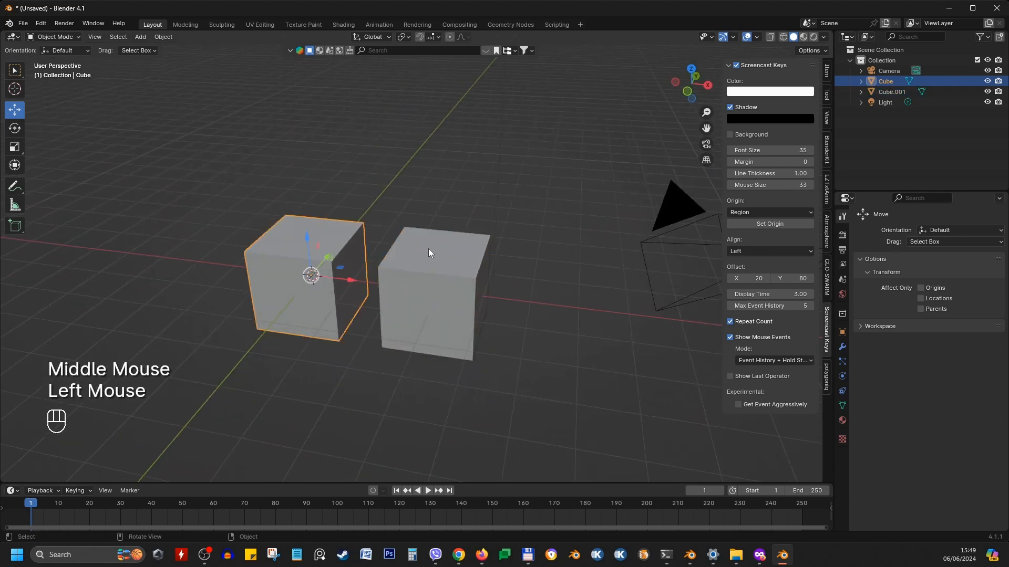
left_click(827, 71)
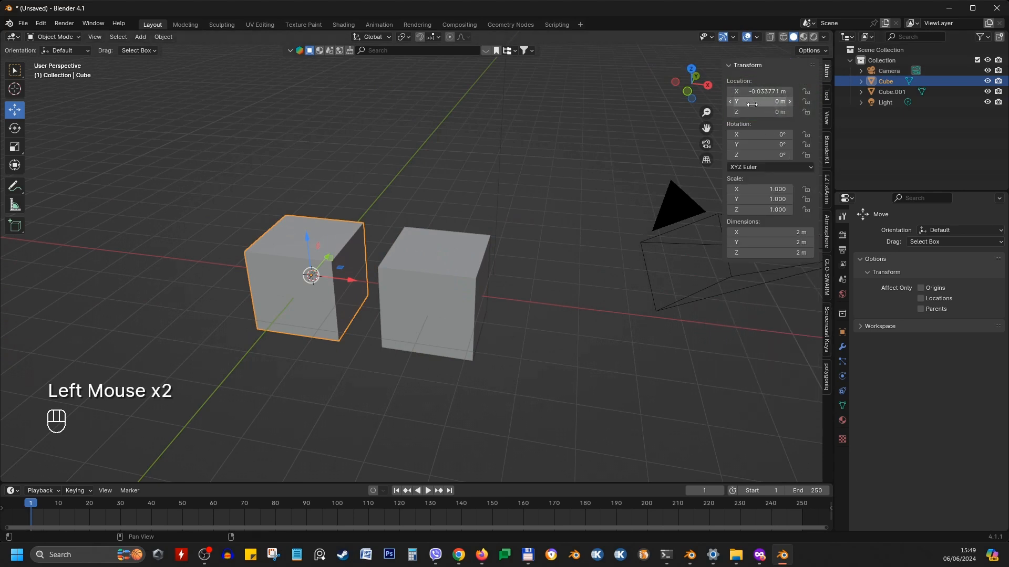
left_click(444, 263)
middle_click_drag(444, 263, 462, 240)
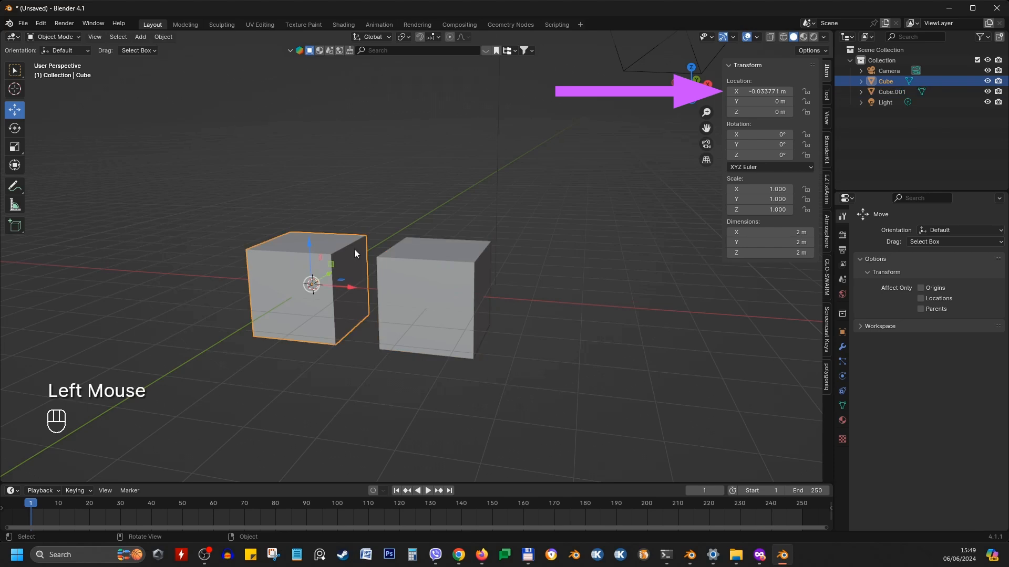
double_click(770, 91)
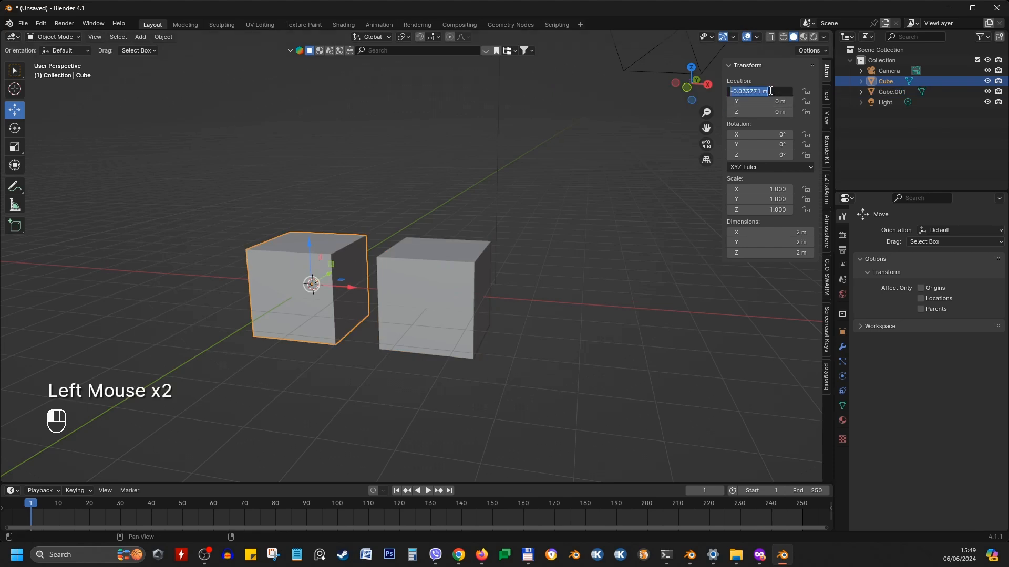
type("0")
key("Return")
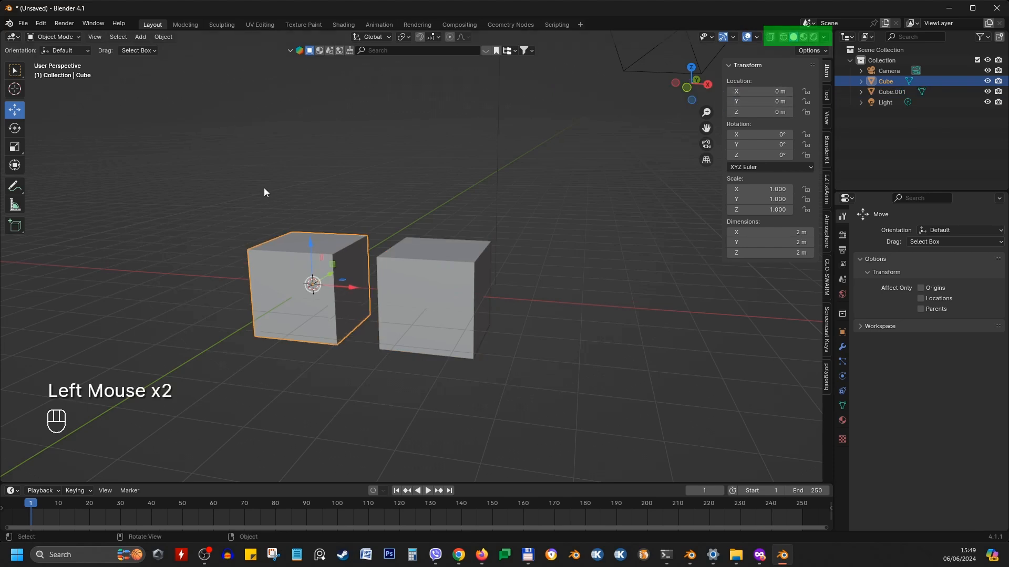
Preview the viewport in wireframe shading and return to solid shading
middle_click_drag(333, 233, 364, 311)
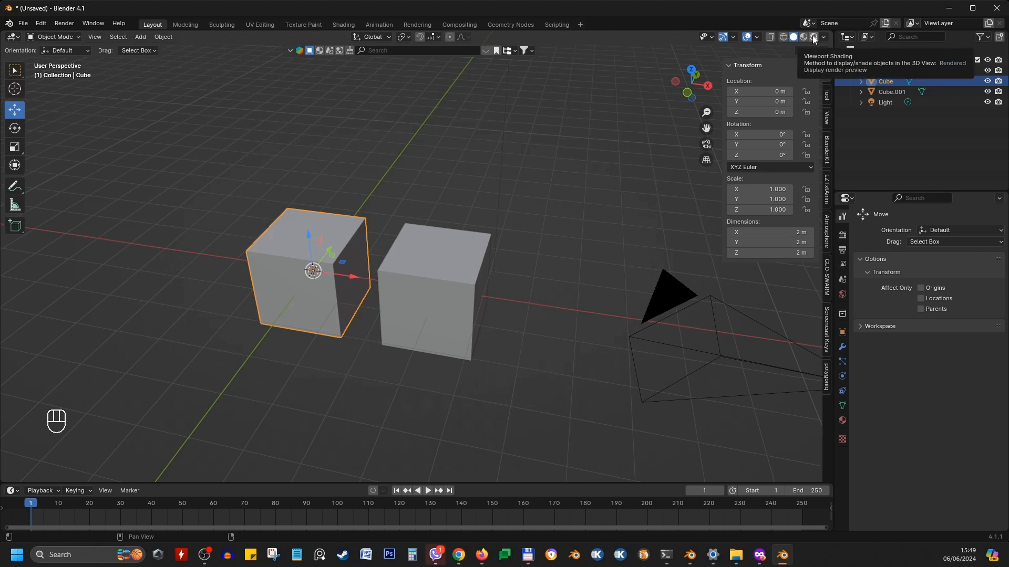
left_click(784, 35)
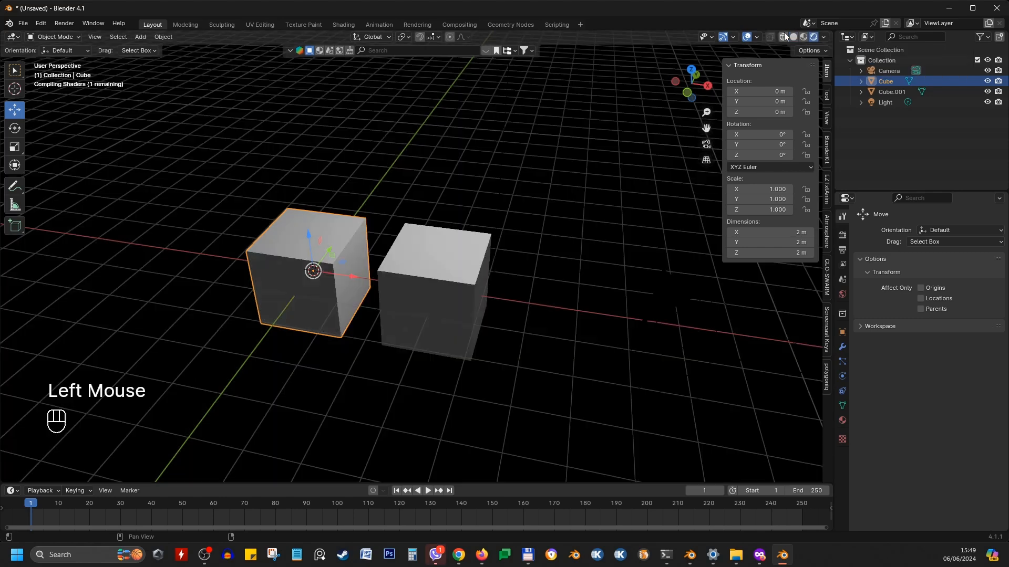
left_click(784, 36)
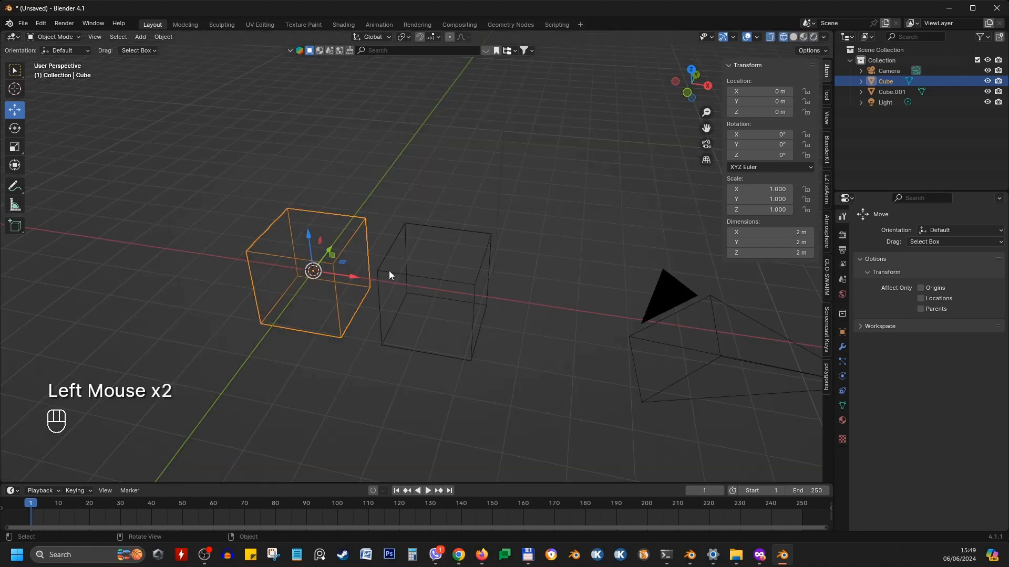
scroll(388, 270, "down", 1)
mouse_move(388, 270)
middle_mouse_down()
mouse_move(395, 235)
mouse_move(468, 245)
mouse_move(379, 273)
middle_mouse_up()
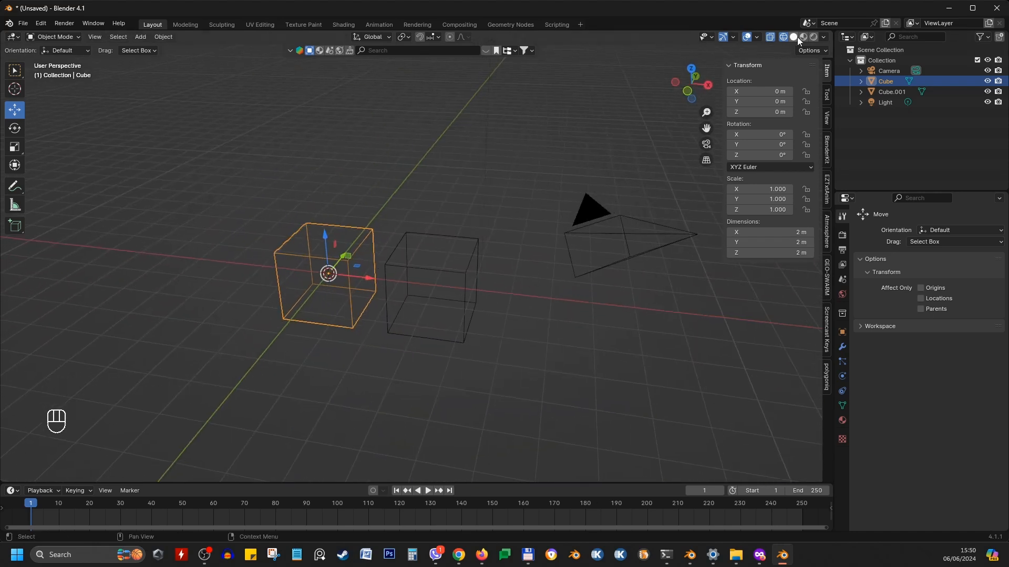
left_click(794, 38)
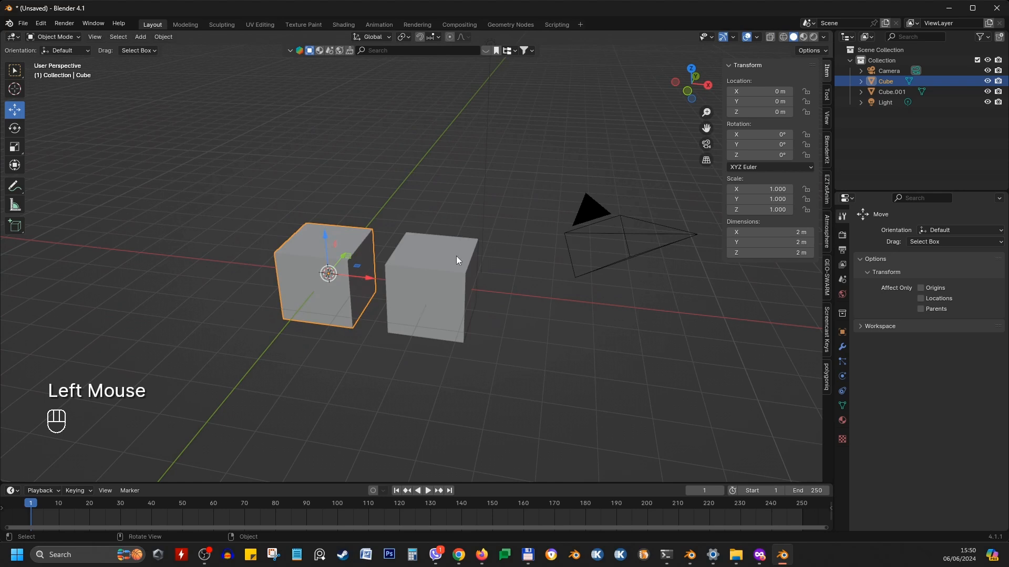
Deselect all objects in the scene
middle_click_drag(441, 271, 493, 231, "shift")
middle_click_drag(494, 231, 368, 279)
scroll(479, 223, "up", 2)
middle_click_drag(367, 279, 436, 231)
scroll(330, 298, "up", 1)
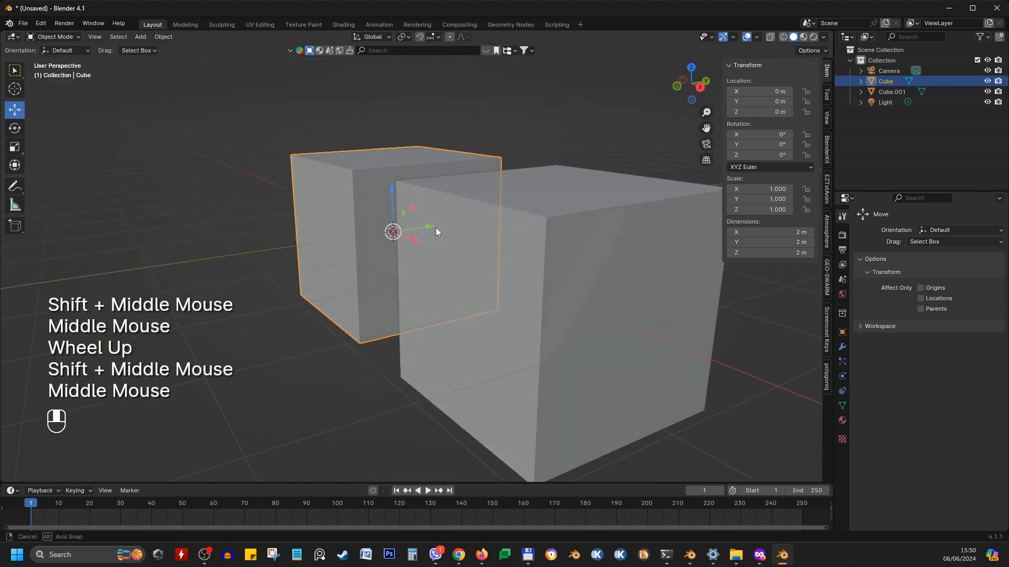
scroll(436, 228, "down", 1)
left_click(557, 178)
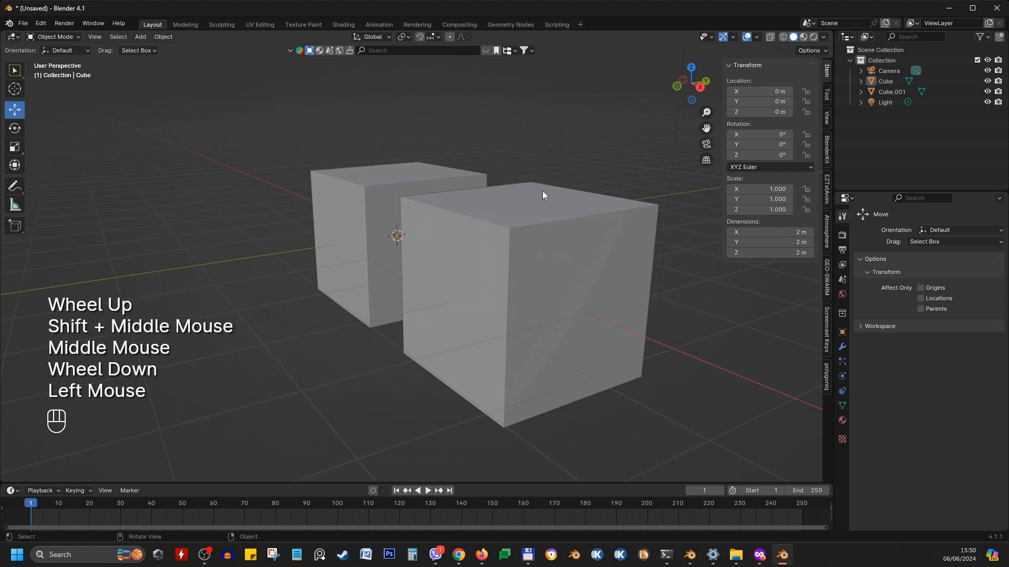
Toggle X-ray and the viewport overlays on and off to compare the display
left_click(768, 36)
middle_click_drag(525, 305, 703, 297)
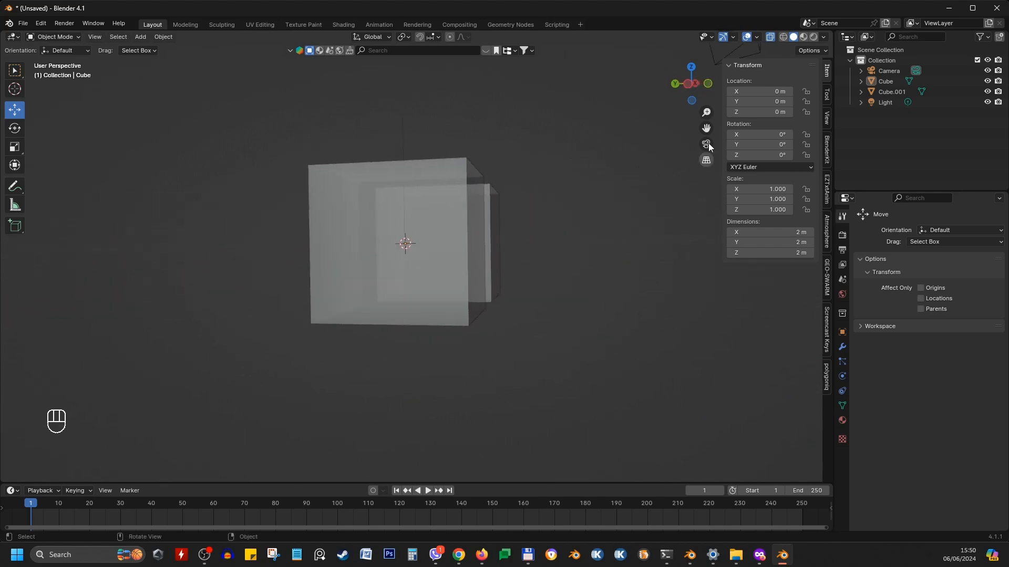
left_click(746, 36)
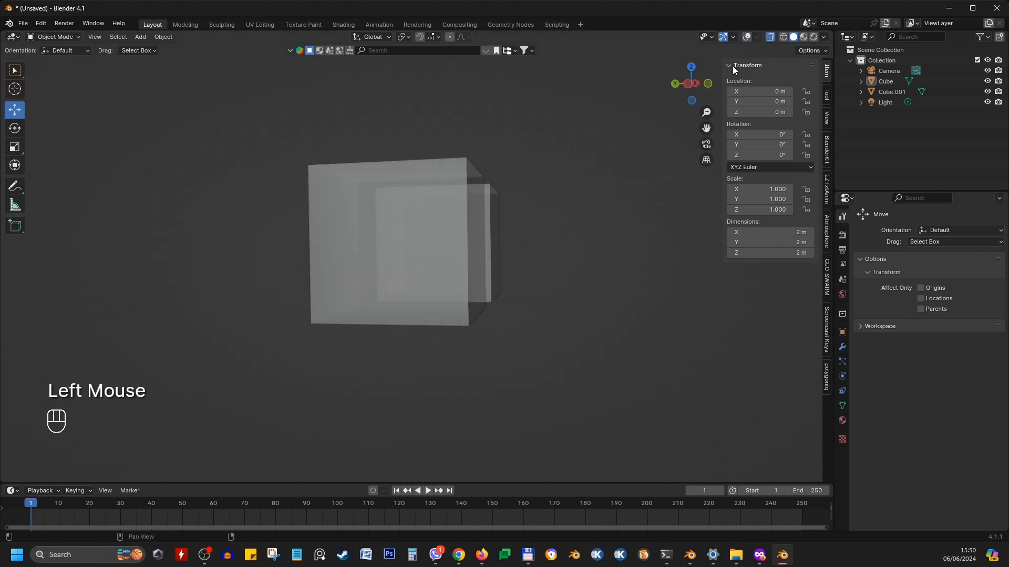
left_click(747, 37)
left_click(769, 37)
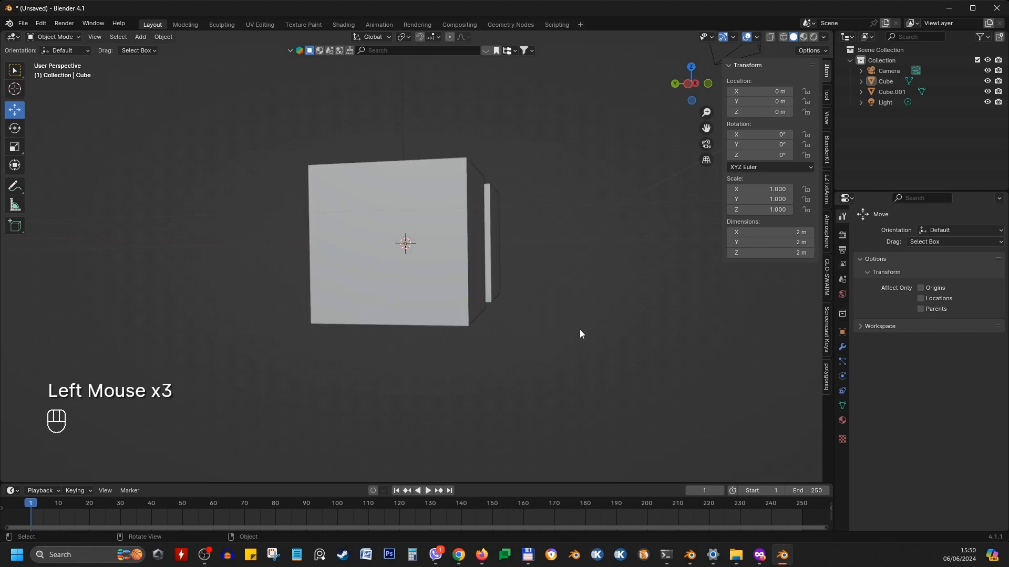
middle_click_drag(580, 332, 417, 353)
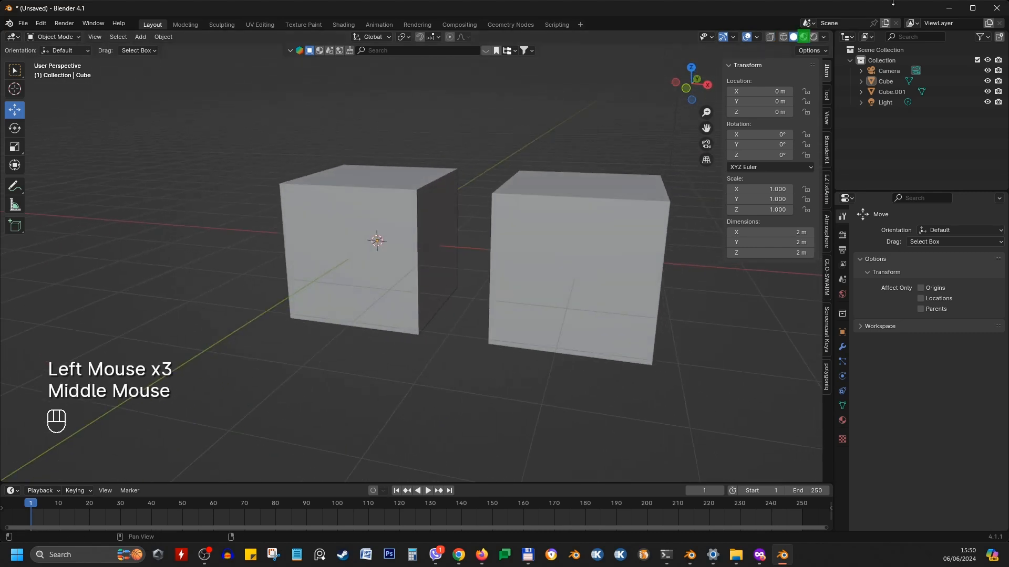
Switch the viewport shading to Material Preview, then to Rendered
left_click(803, 37)
middle_click_drag(606, 326, 472, 319)
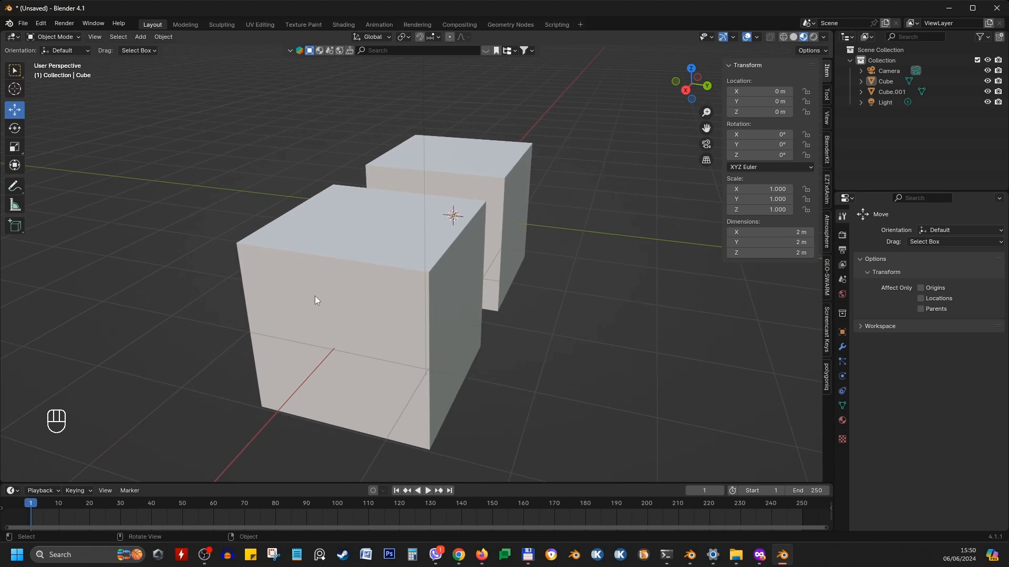
left_click(812, 37)
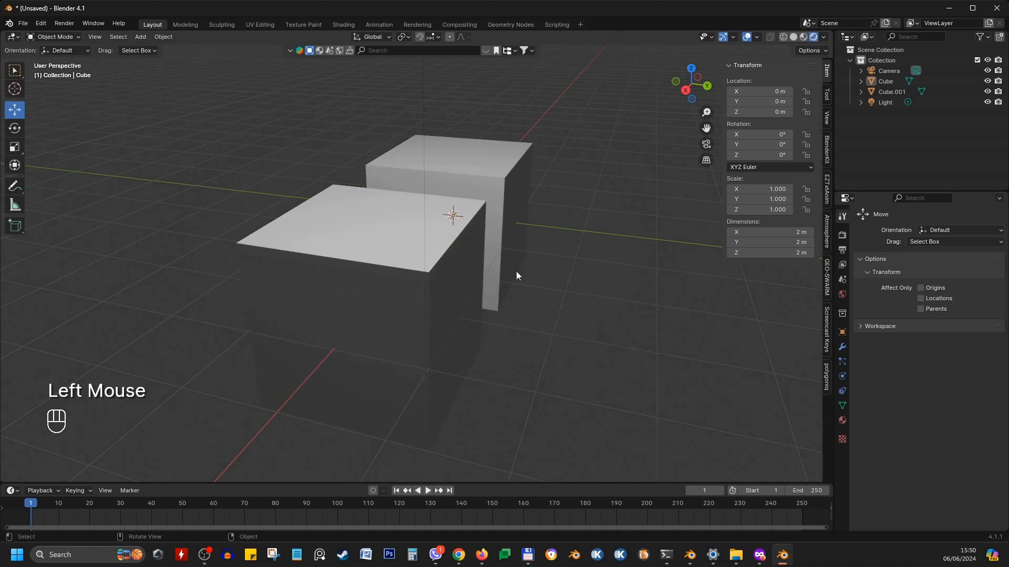
mouse_move(516, 272)
middle_mouse_down()
mouse_move(472, 247)
mouse_move(355, 249)
mouse_move(322, 231)
middle_mouse_up()
middle_click_drag(492, 219, 378, 221)
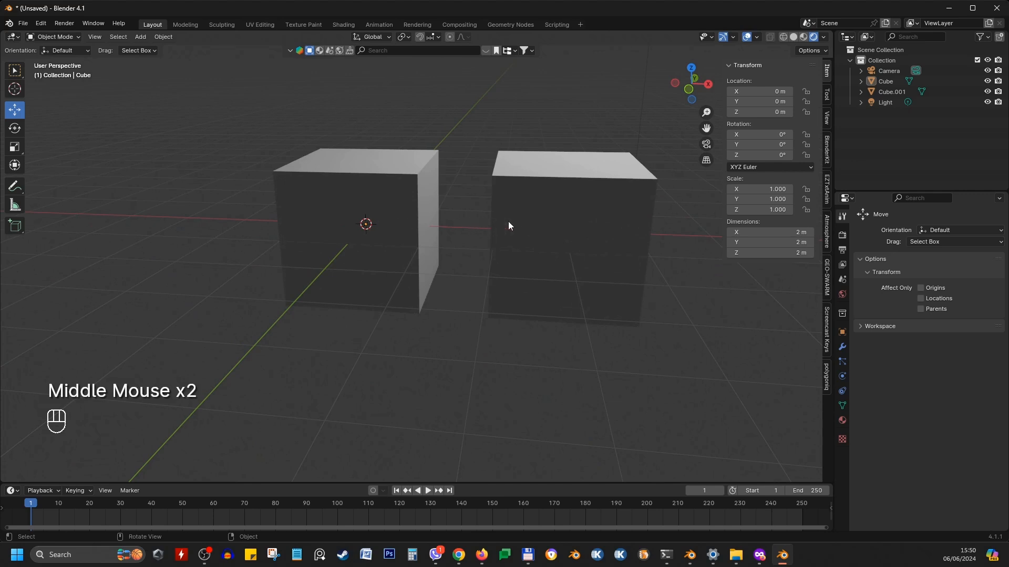
left_click(463, 152)
middle_click_drag(581, 273, 519, 268)
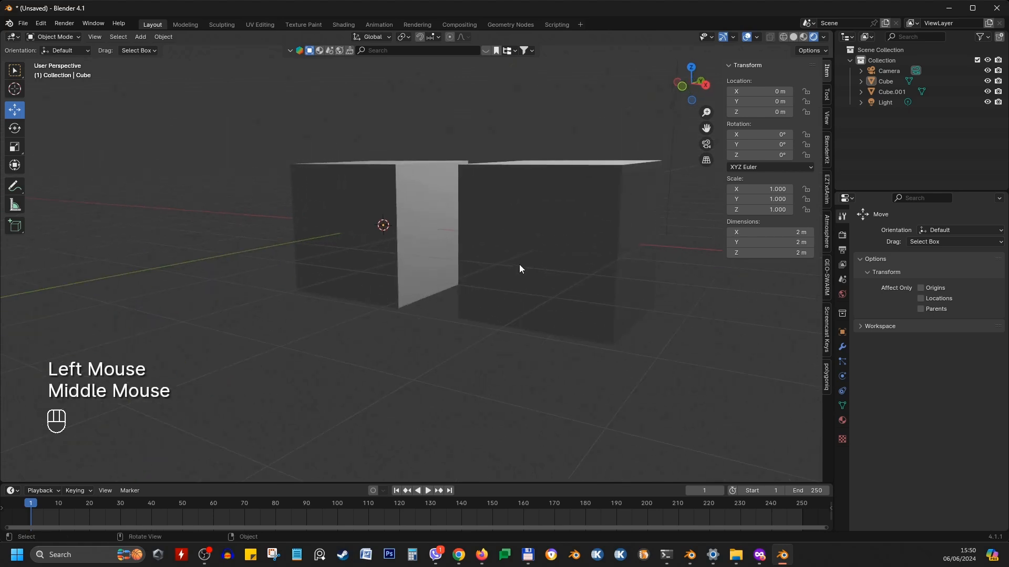
middle_click_drag(506, 160, 499, 115)
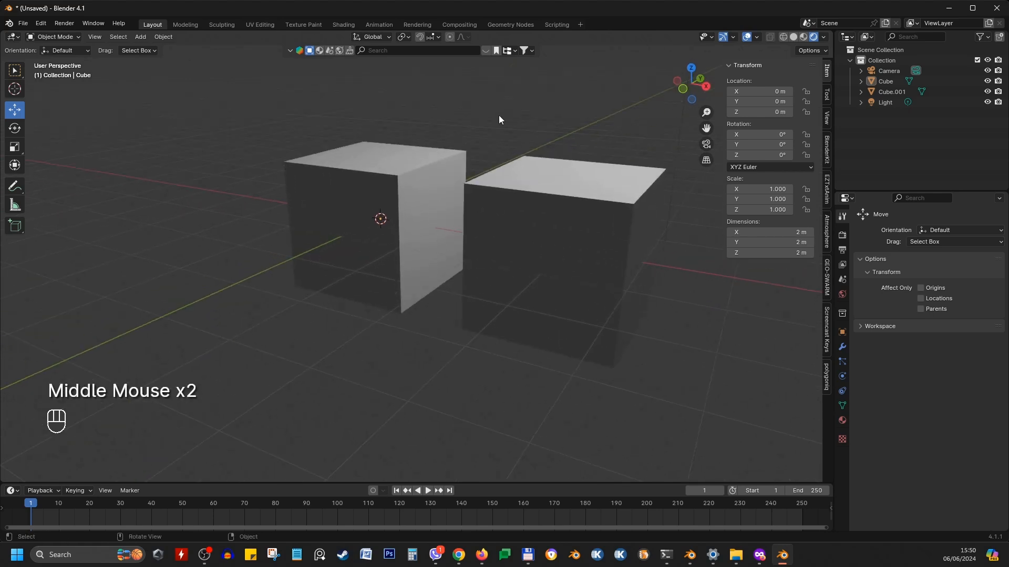
scroll(499, 115, "down", 4)
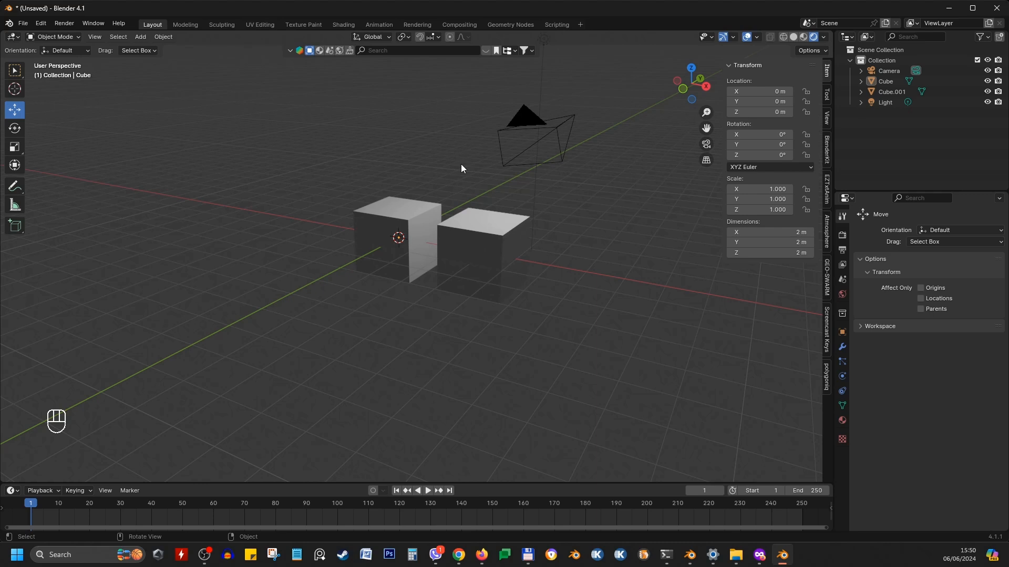
Look through the active camera, render the frame, and close the render window
key("KP_0")
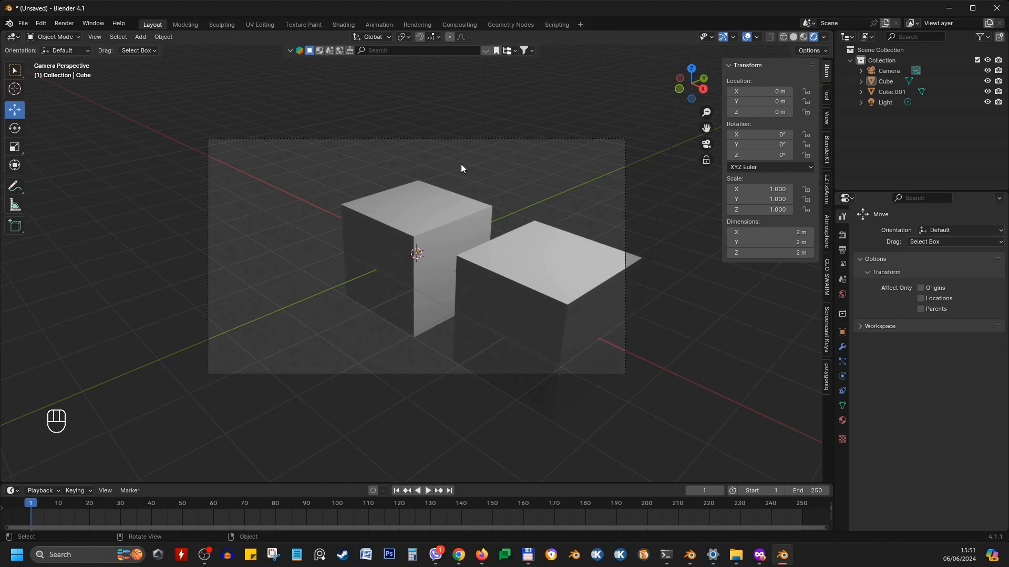
key("F12")
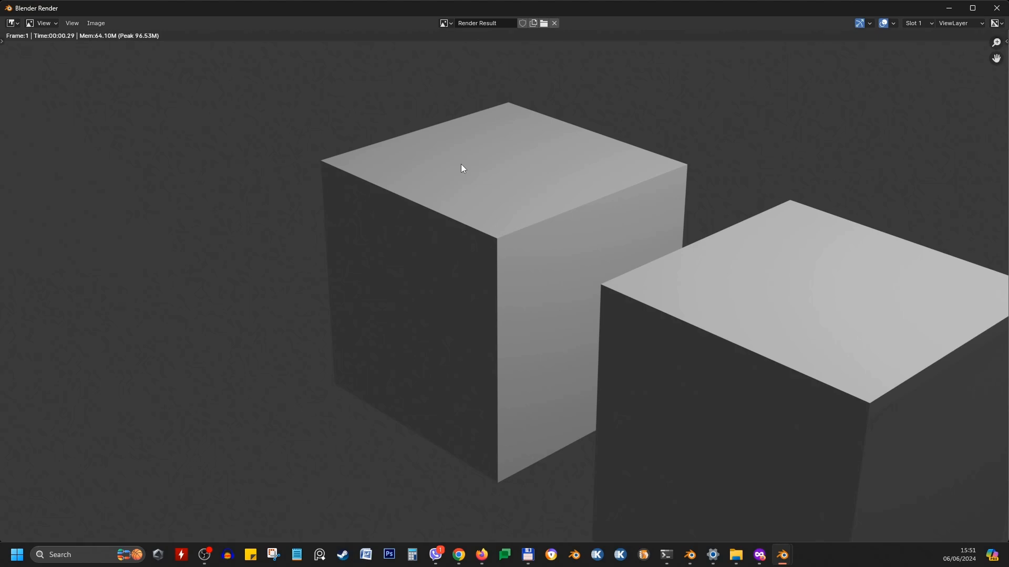
left_click(103, 27)
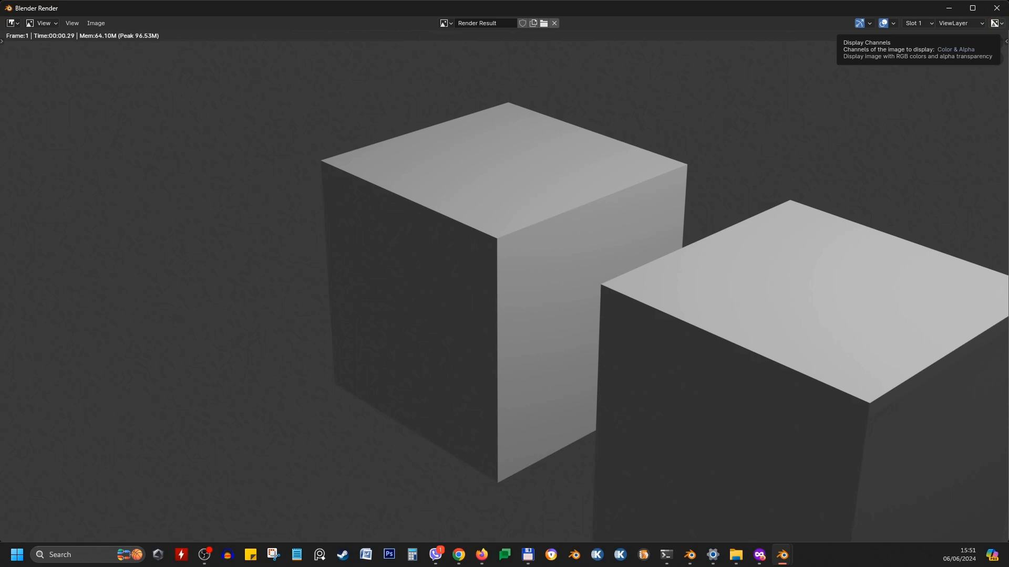
key("alt+Tab")
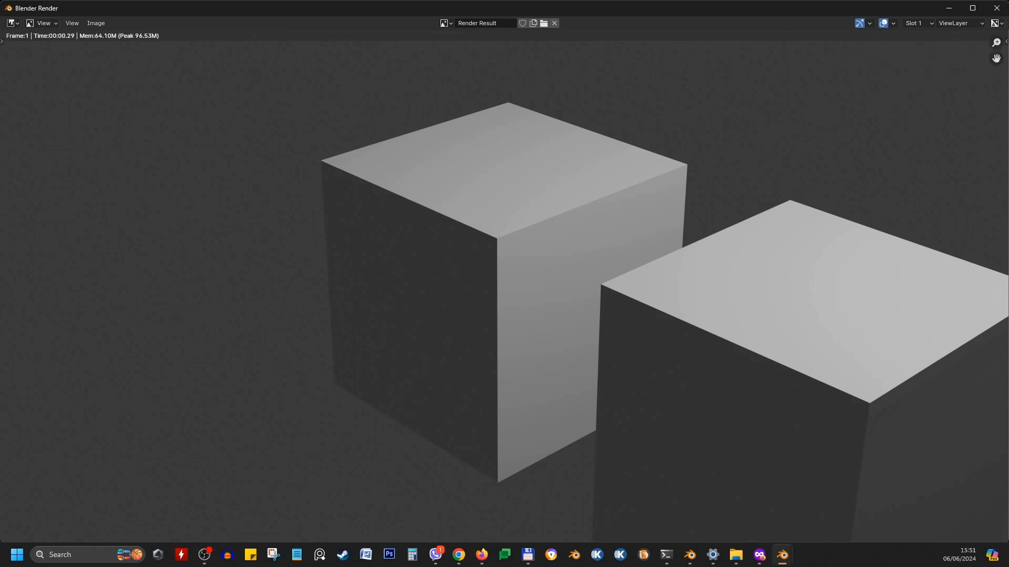
left_click(996, 8)
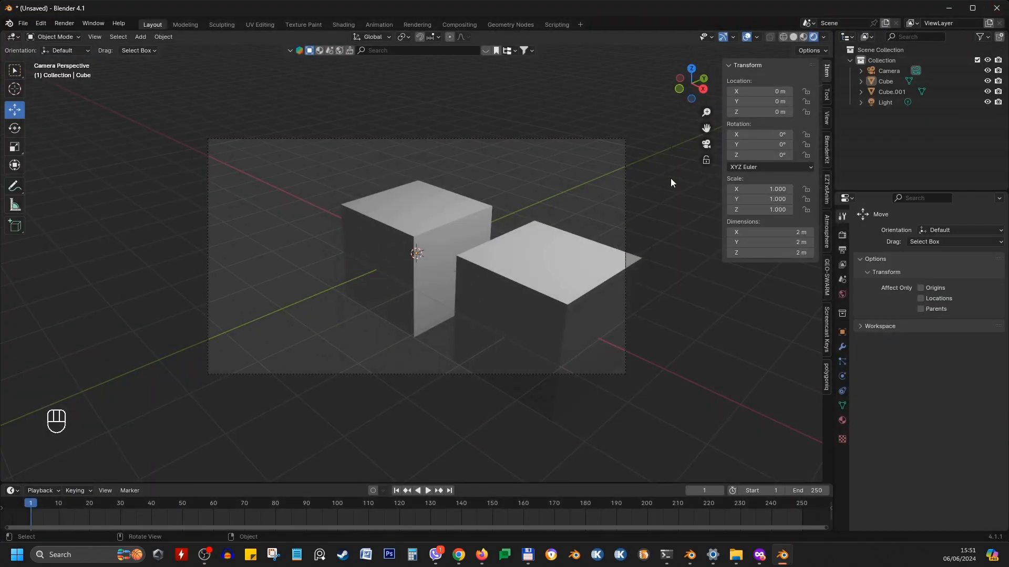
Select the light and move it freely to a new position above the cubes
middle_click_drag(671, 178, 556, 236, "shift")
scroll(546, 147, "down", 3)
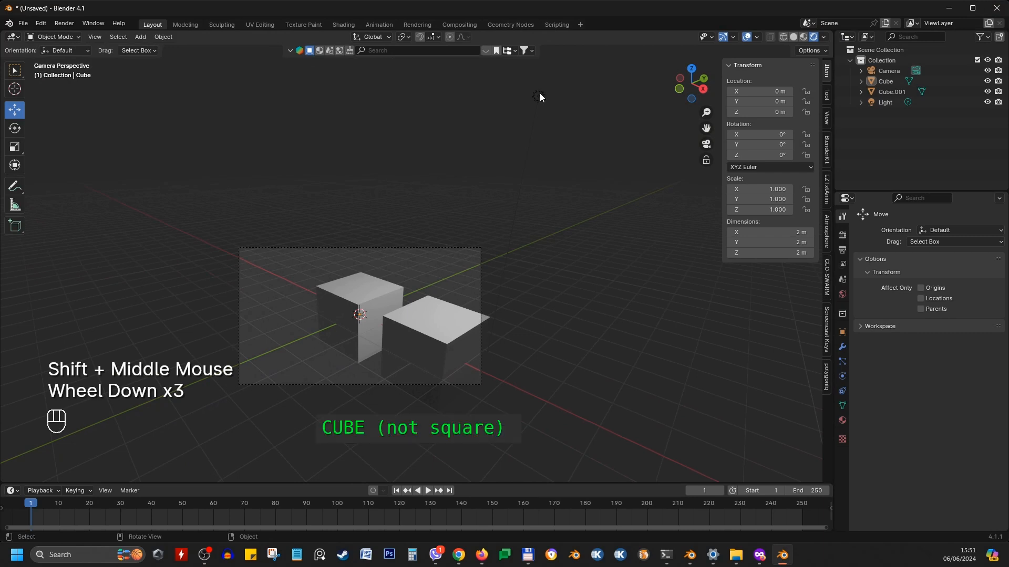
left_click(539, 95)
key("g")
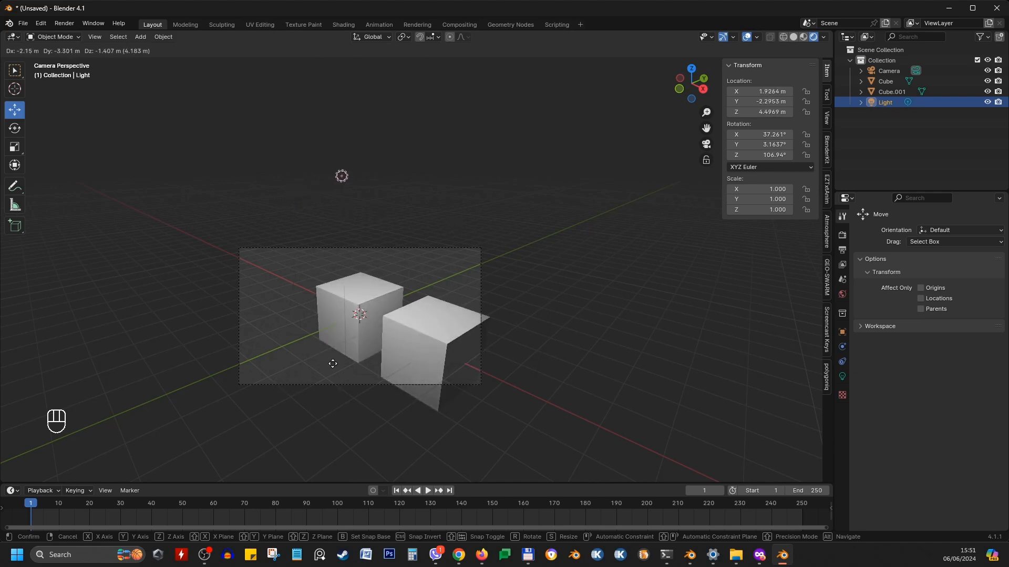
left_click(454, 322)
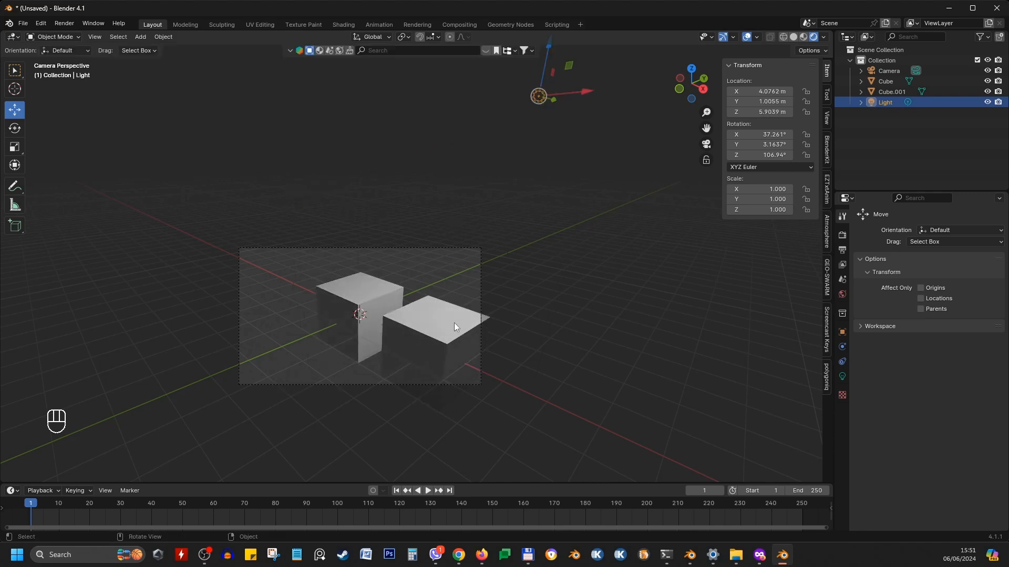
middle_click_drag(598, 288, 261, 301)
scroll(326, 270, "down", 2)
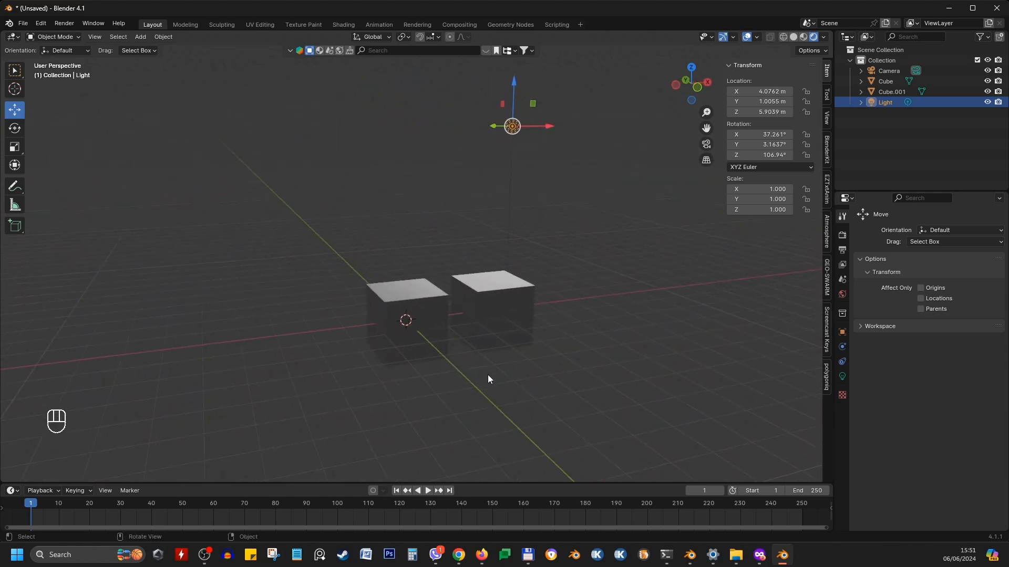
Switch the viewport shading to Wireframe to see through the cubes
middle_click_drag(488, 378, 550, 337, "shift")
scroll(464, 336, "up", 2)
scroll(465, 336, "up", 3)
middle_click_drag(645, 326, 472, 337, "shift")
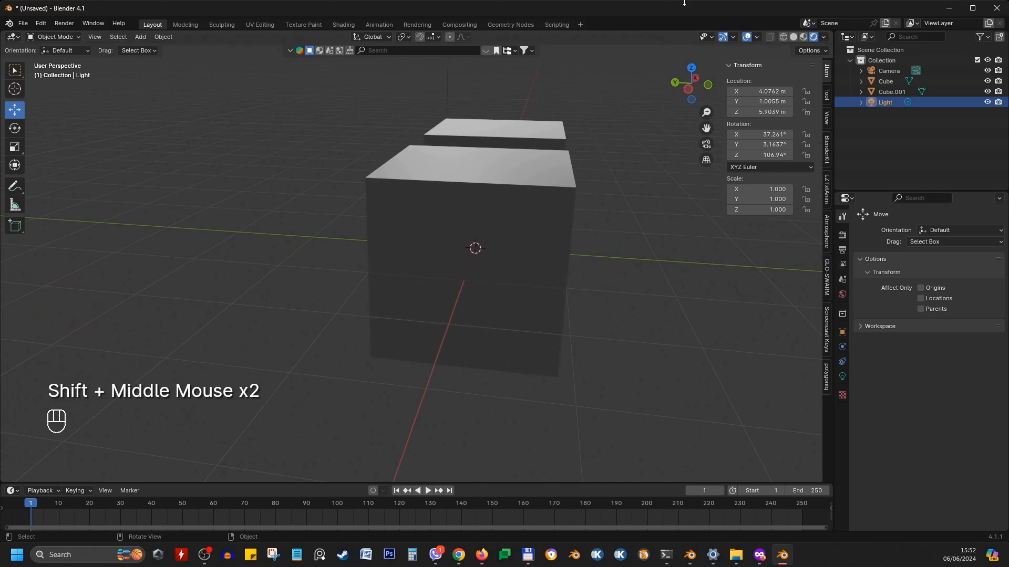
left_click(782, 37)
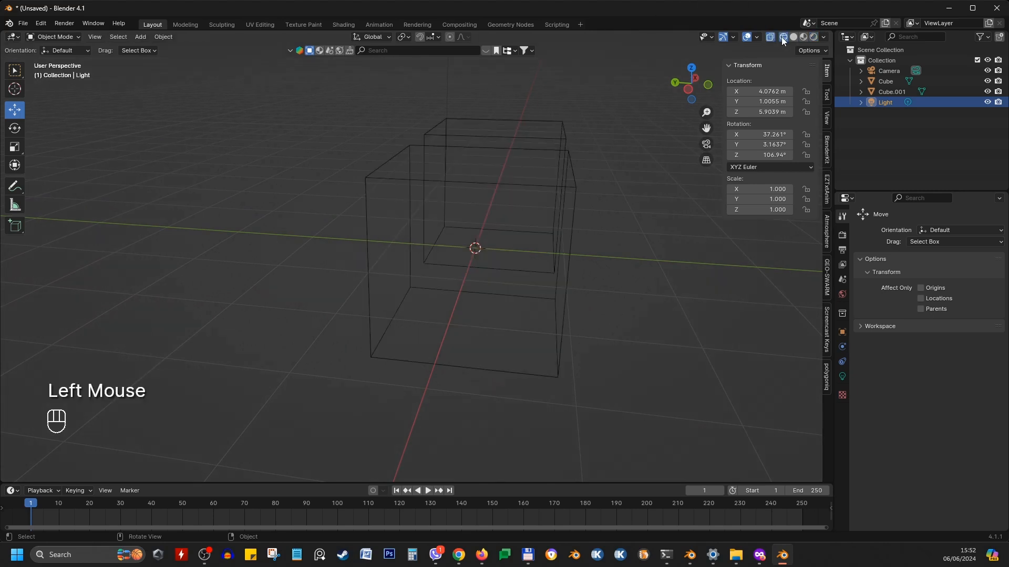
mouse_move(557, 225)
middle_mouse_down()
mouse_move(545, 244)
mouse_move(251, 332)
middle_mouse_up()
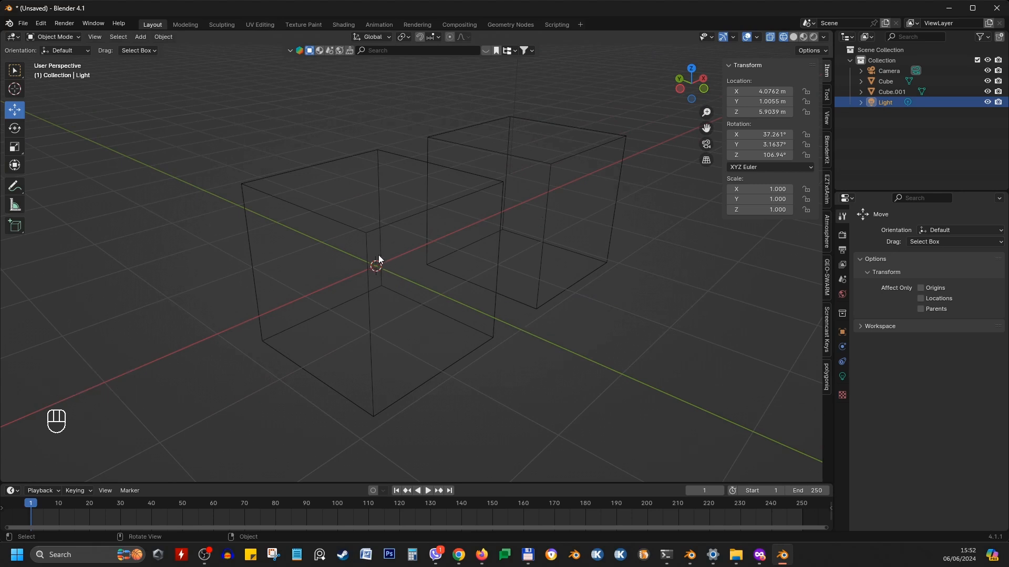
Select the first cube and switch the viewport shading back to Solid
scroll(380, 268, "down", 3)
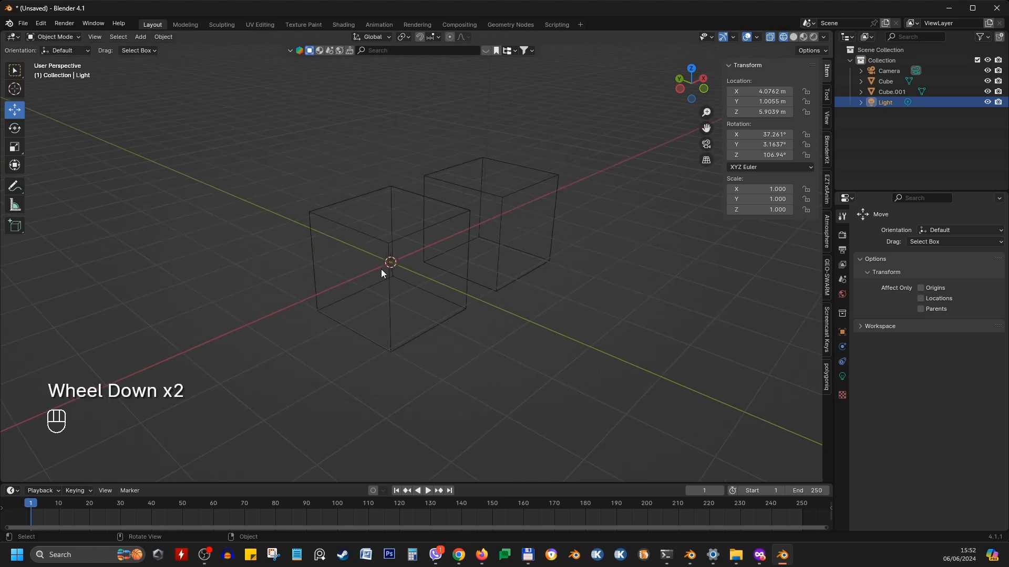
left_click(422, 235)
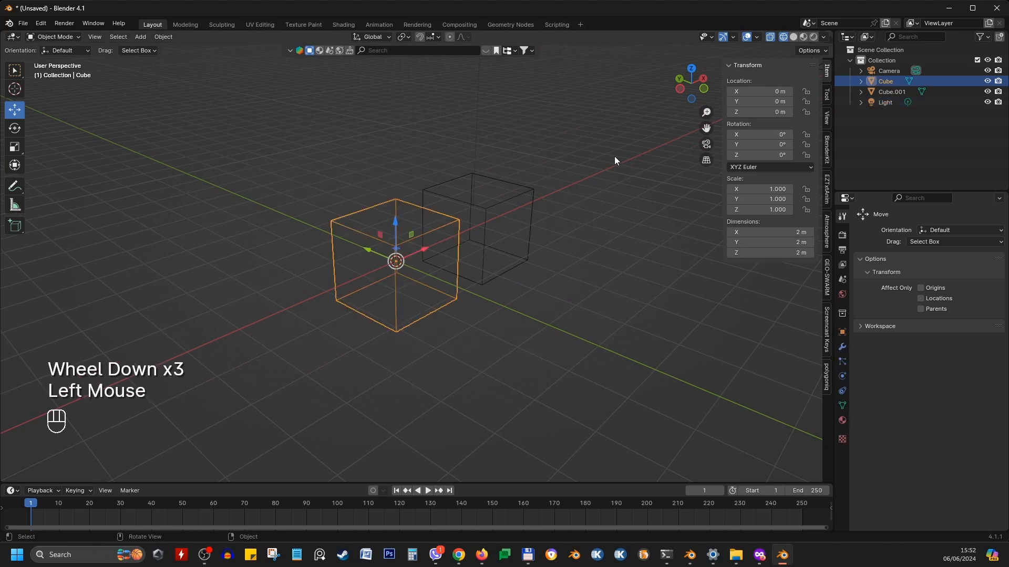
left_click(793, 37)
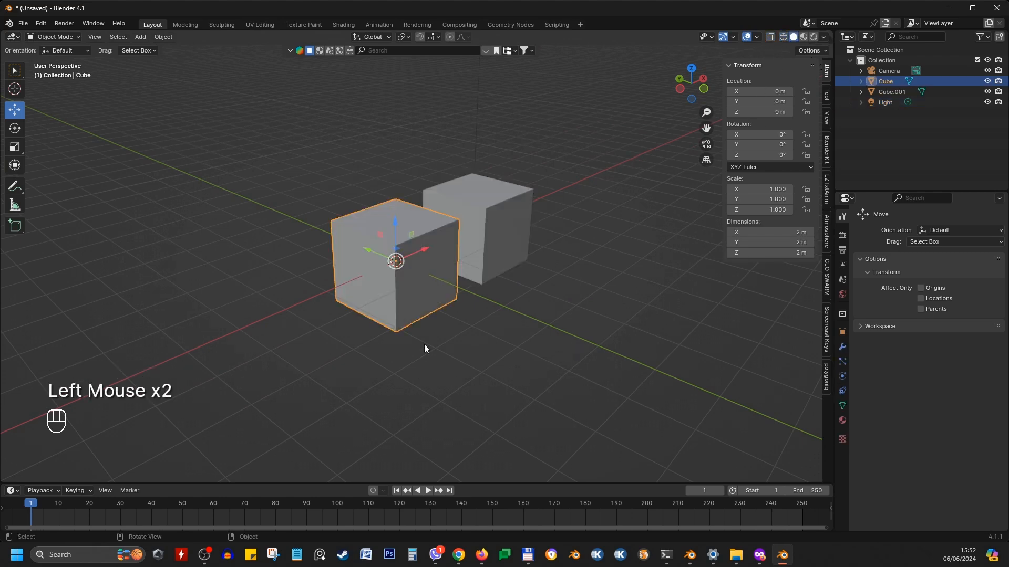
Hide the selected cube, then reveal all hidden objects again
middle_click_drag(425, 345, 349, 326)
key("h")
middle_click_drag(408, 144, 435, 286, "shift")
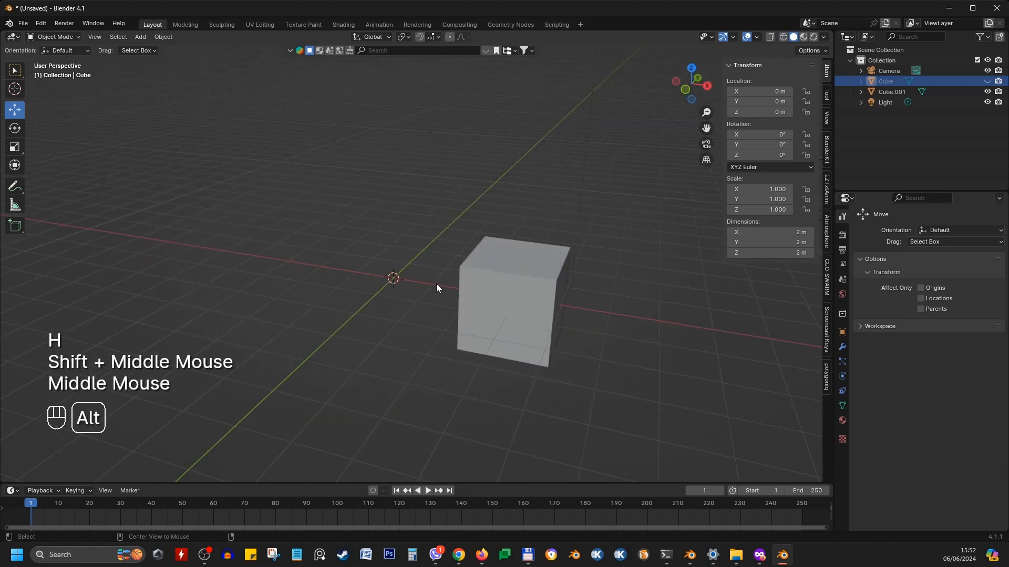
key("alt+h")
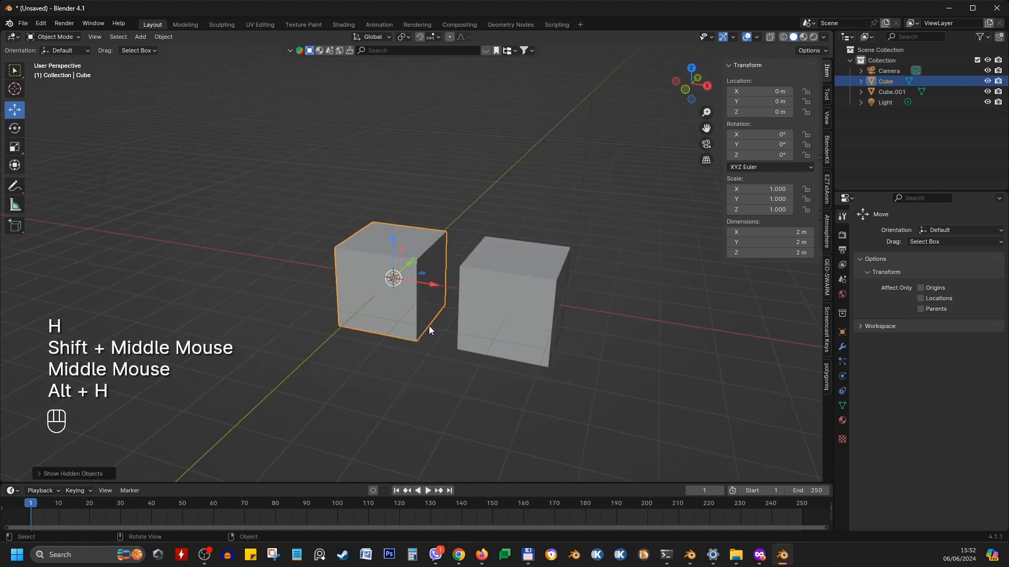
Hide each cube in turn, then reveal all hidden objects again
middle_click_drag(430, 338, 402, 339)
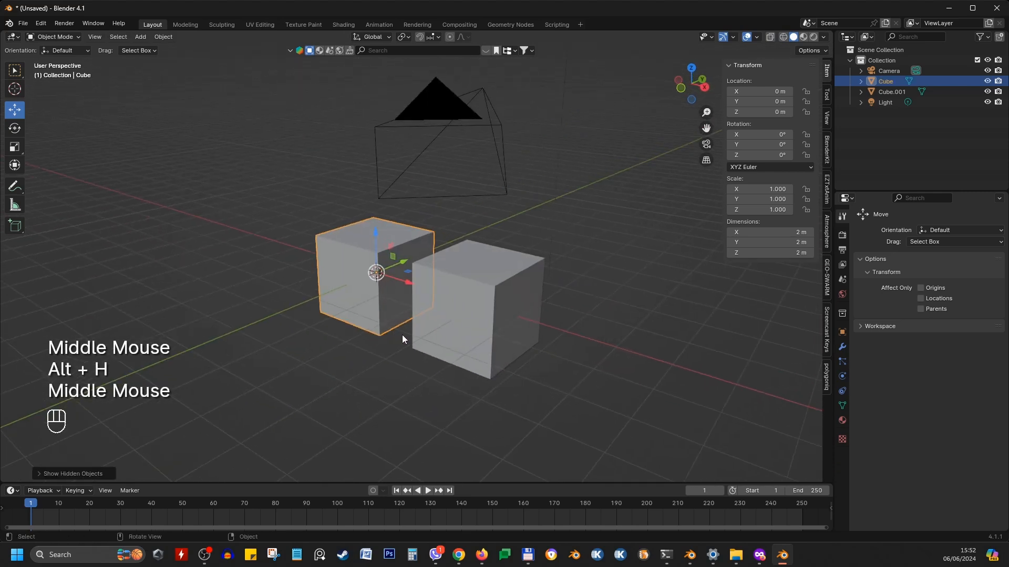
left_click(430, 308)
key("h")
left_click(387, 292)
key("h")
key("alt+h")
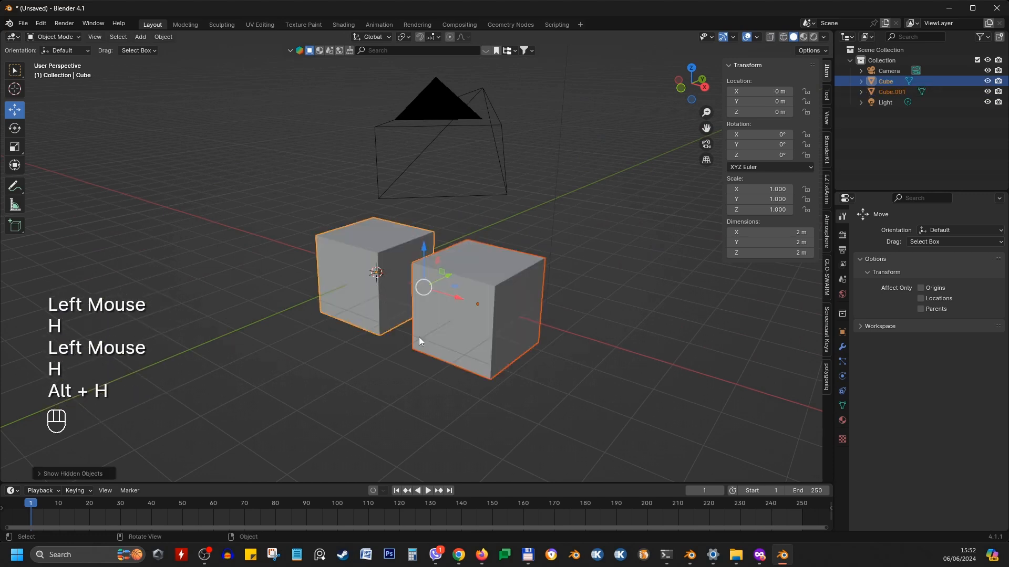
Deselect everything, select the light and frame it in the viewport
middle_click_drag(418, 336, 552, 399)
left_click(487, 392)
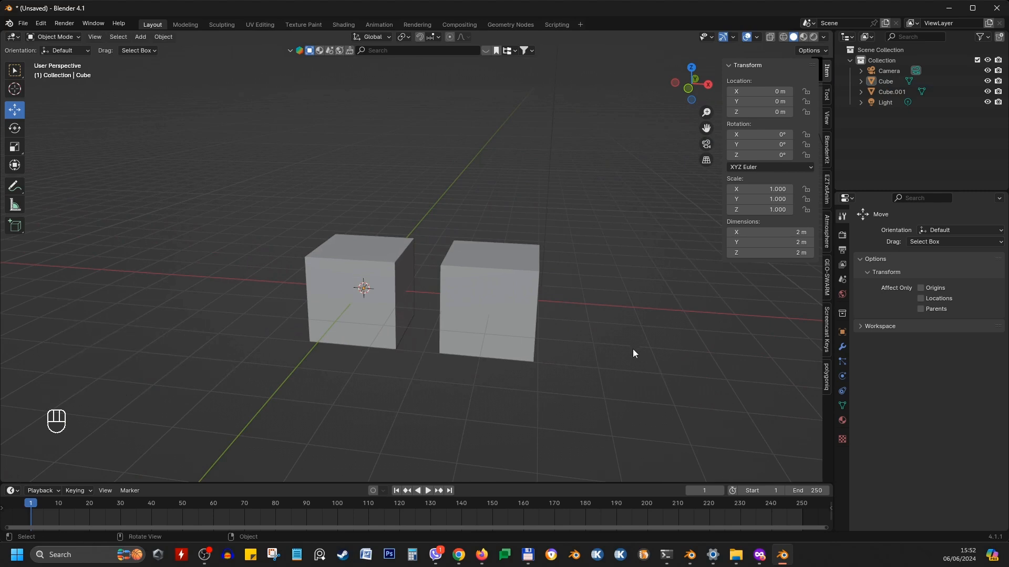
middle_click_drag(434, 352, 818, 339)
middle_click_drag(205, 268, 452, 258)
scroll(453, 258, "down", 2)
middle_click_drag(488, 112, 504, 139, "shift")
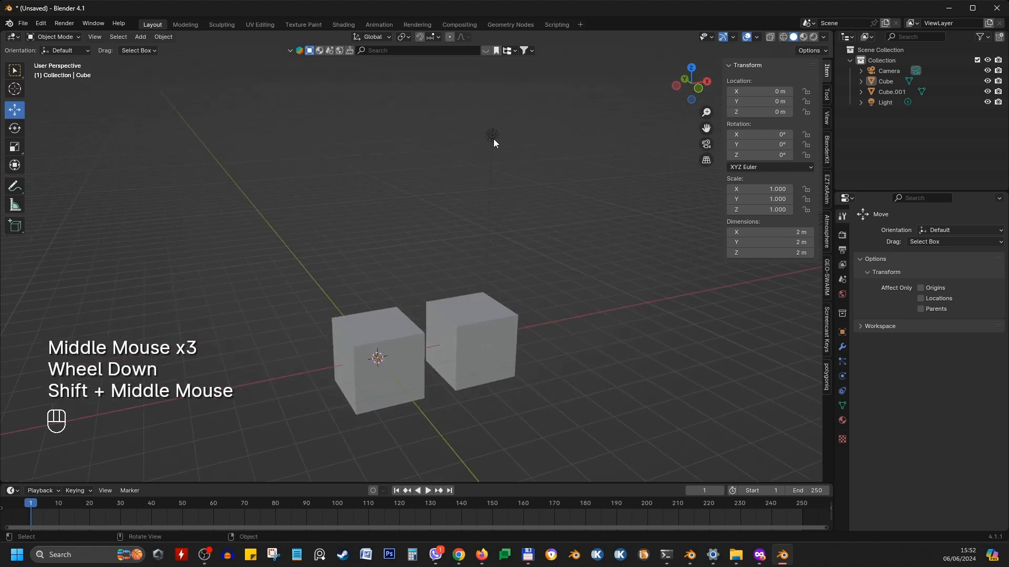
left_click(493, 136)
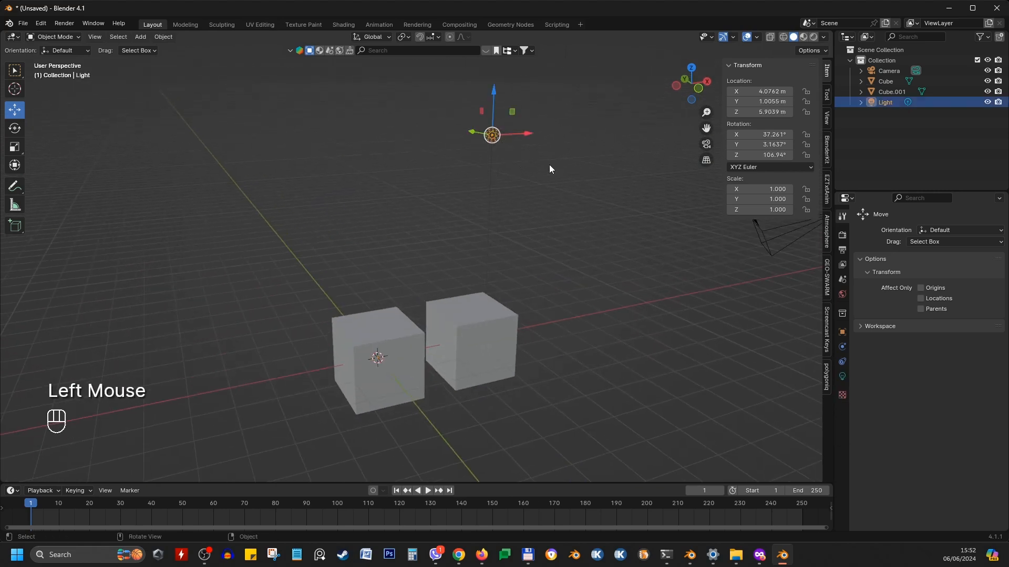
key("KP_Decimal")
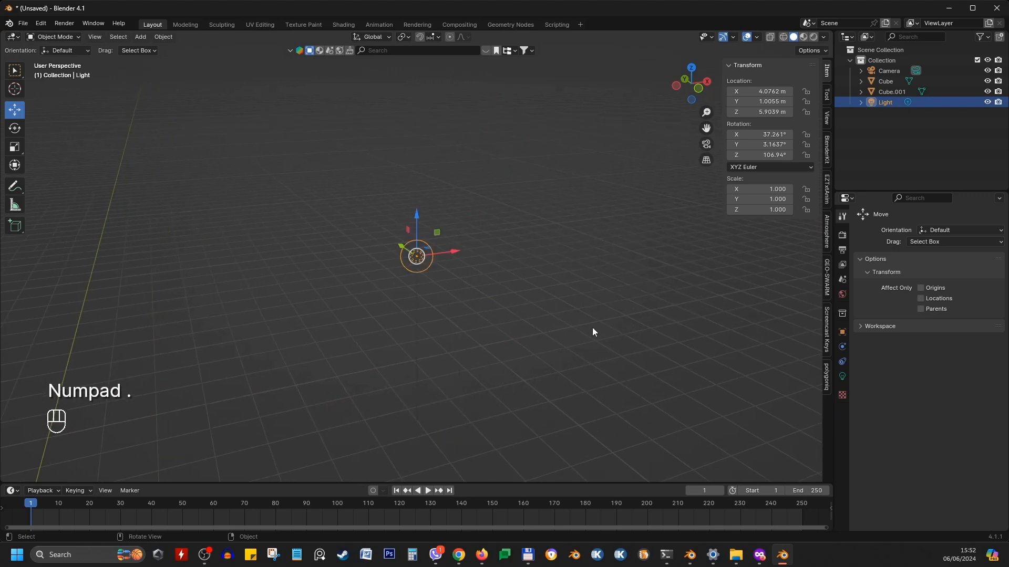
Select the camera and frame it in the viewport
scroll(591, 327, "down", 1)
middle_click_drag(617, 281, 420, 195)
scroll(399, 288, "down", 2)
left_click(444, 170)
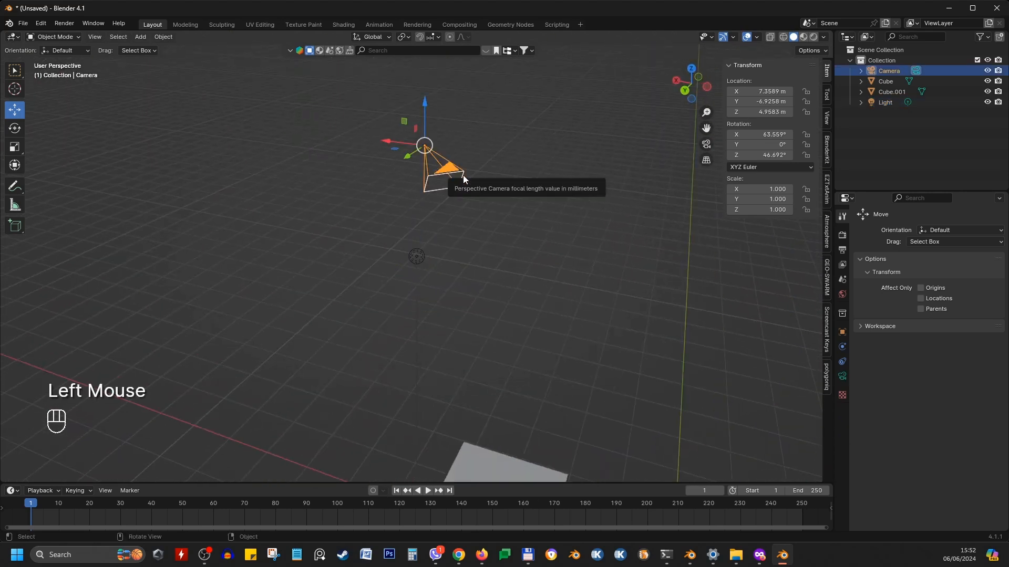
key("KP_Decimal")
Select the first cube and frame it in the viewport
middle_click_drag(236, 320, 545, 326)
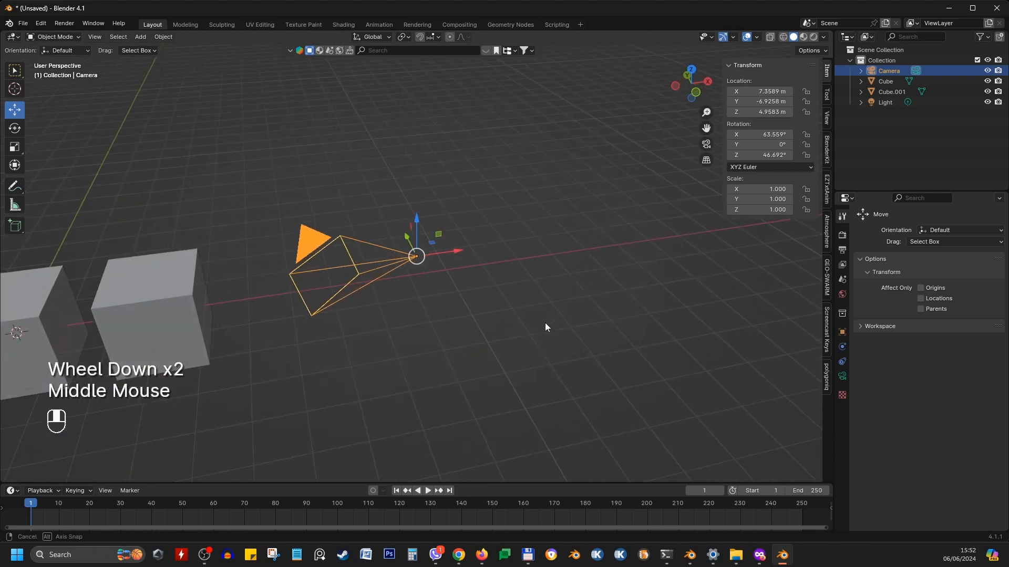
middle_click_drag(353, 327, 531, 298, "shift")
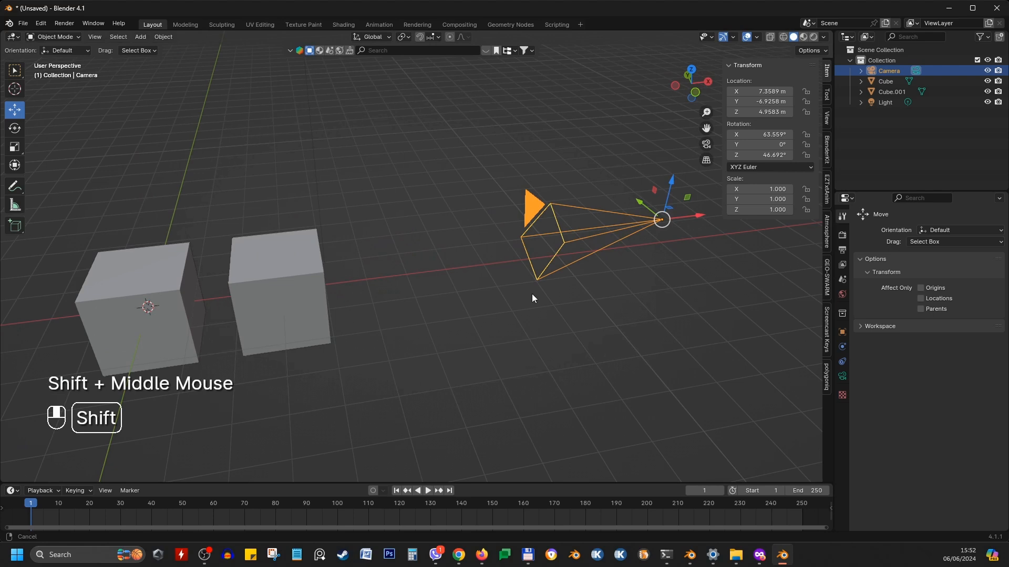
scroll(533, 297, "down", 4)
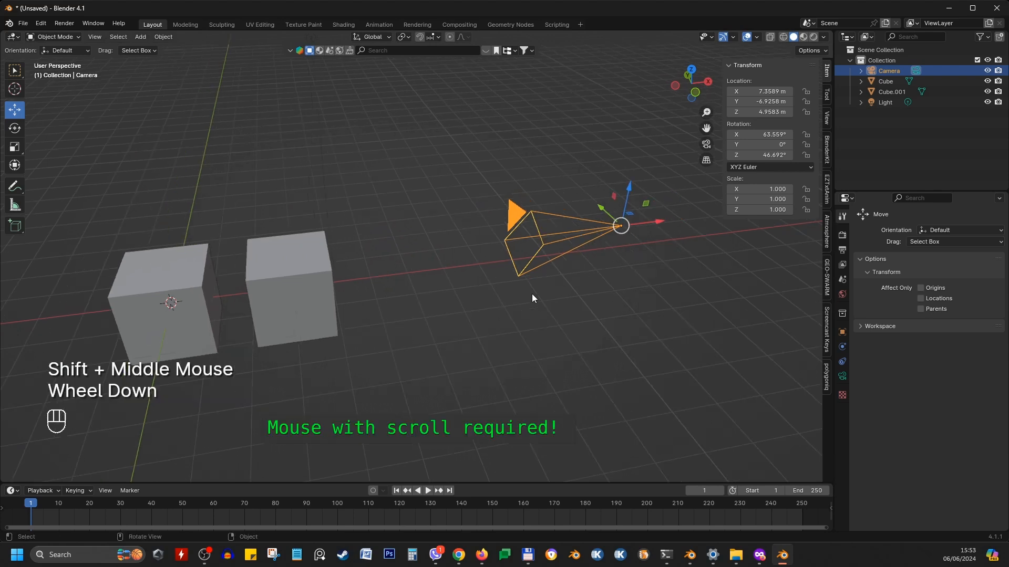
middle_click_drag(533, 297, 526, 266)
left_click(202, 339)
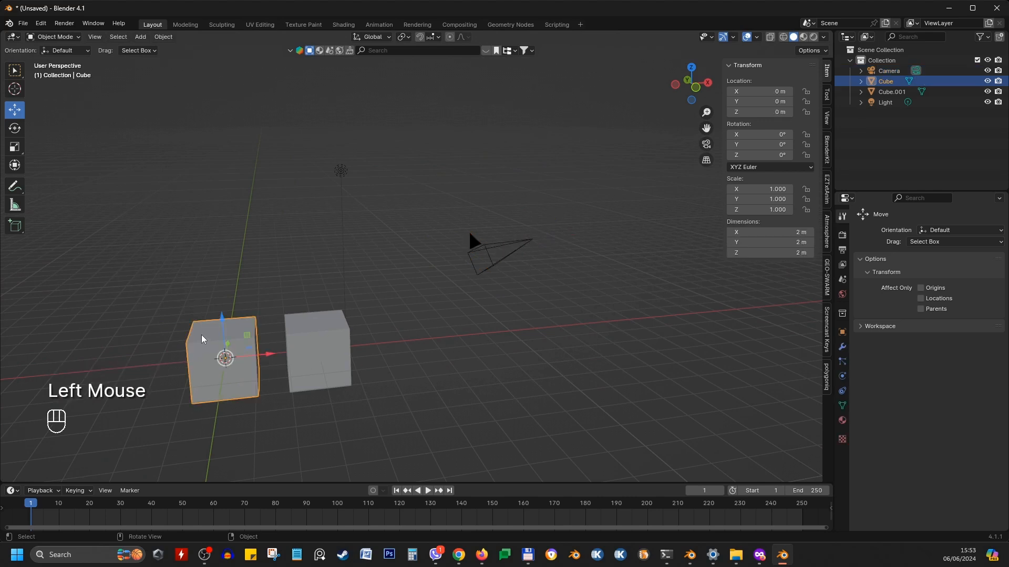
key("KP_Decimal")
Select Camera, Cube, Cube.001 and Light one after another from the outliner
scroll(437, 234, "down", 3)
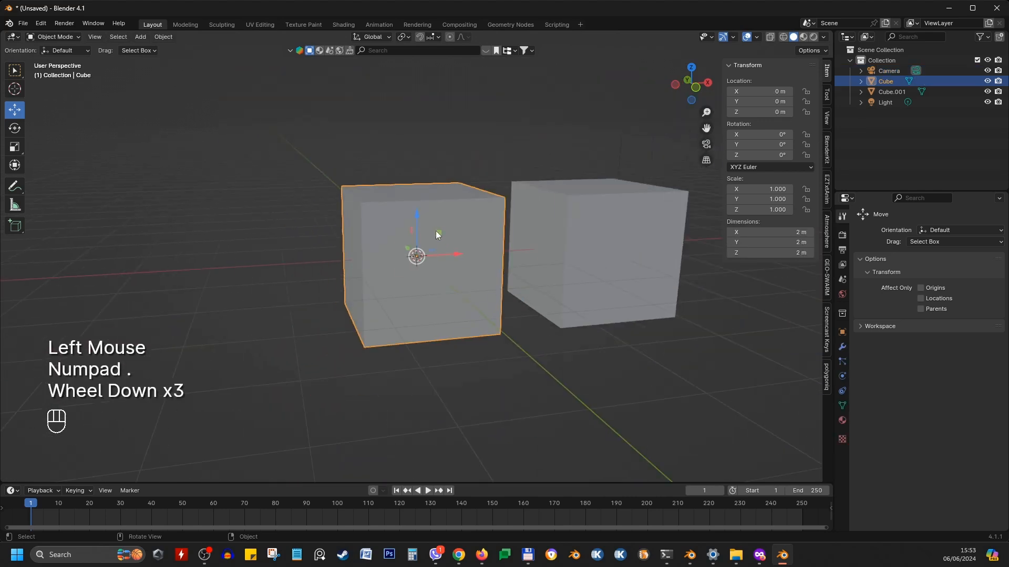
middle_click_drag(437, 234, 418, 348)
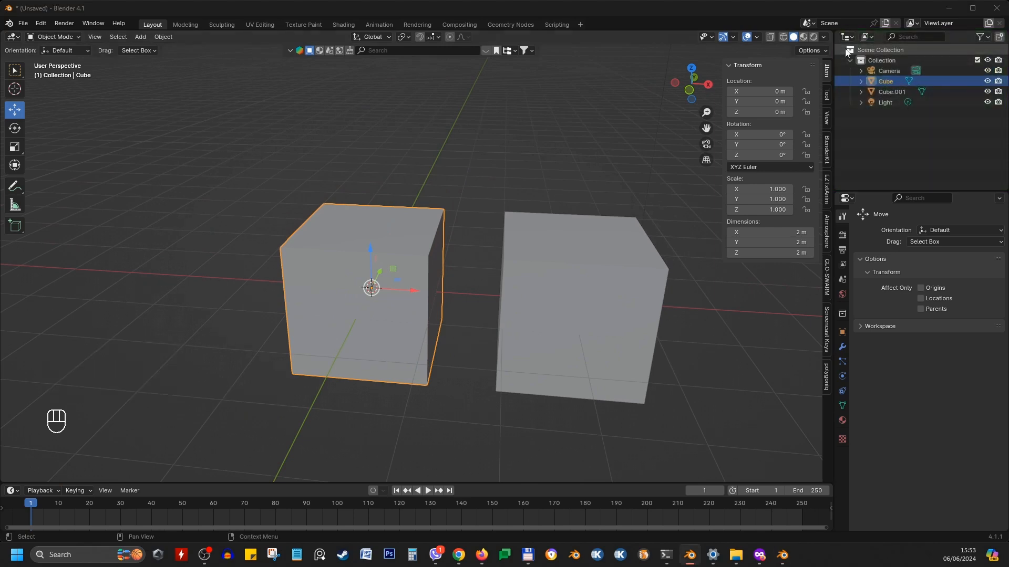
left_click(888, 71)
left_click(889, 81)
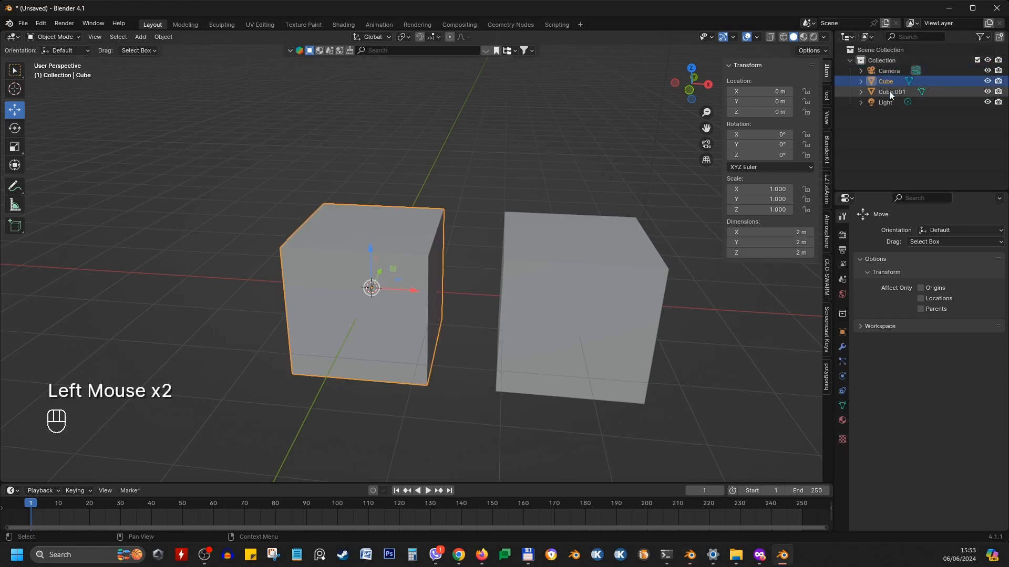
left_click(888, 91)
left_click(886, 102)
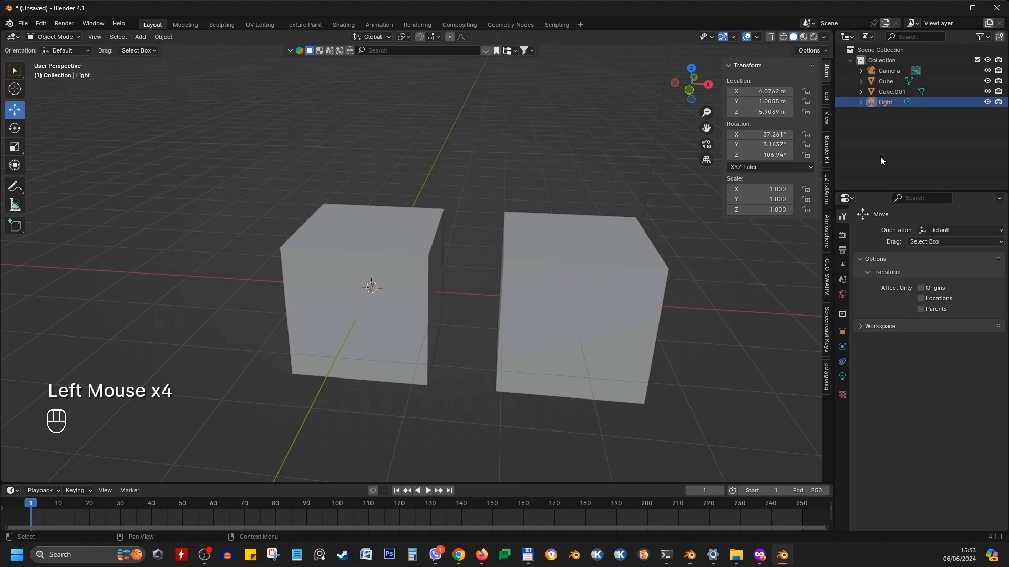
Select the Collection in the outliner and collapse and expand it
left_click(882, 60)
left_click(851, 60)
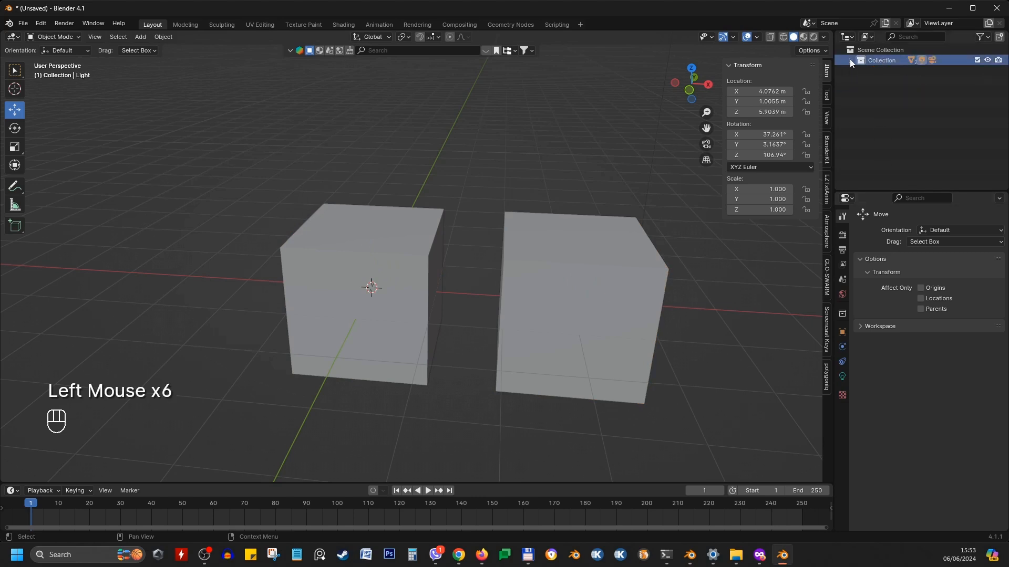
left_click(849, 60)
left_click(889, 62)
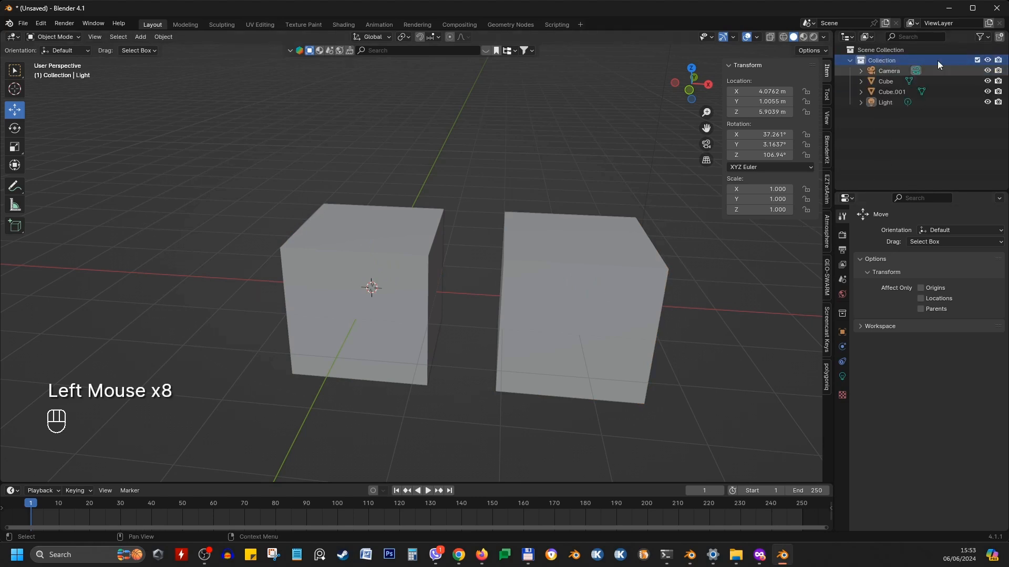
Create a new collection under the Scene Collection in the outliner
left_click(903, 48)
right_click(903, 49)
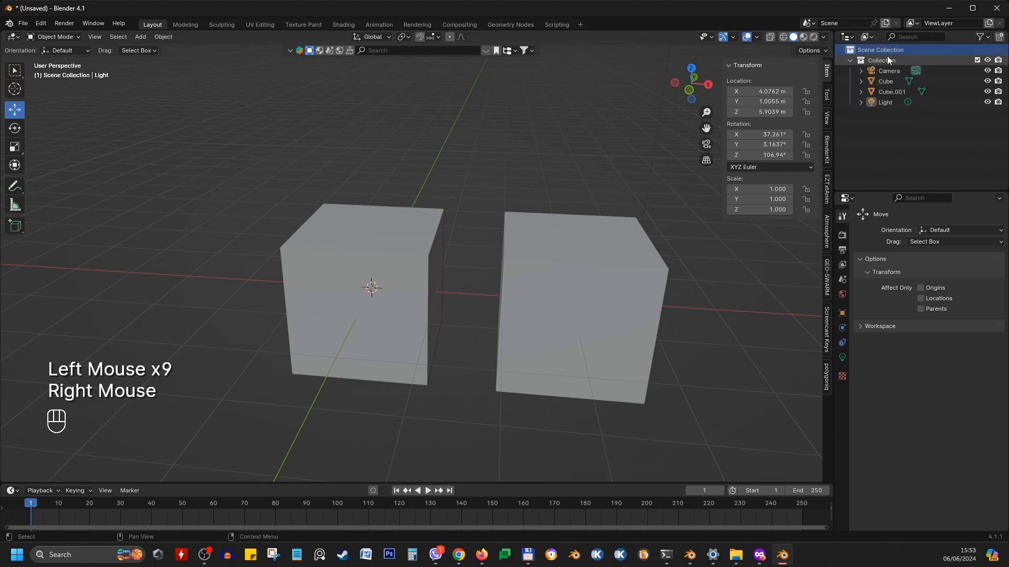
right_click(888, 52)
left_click(887, 52)
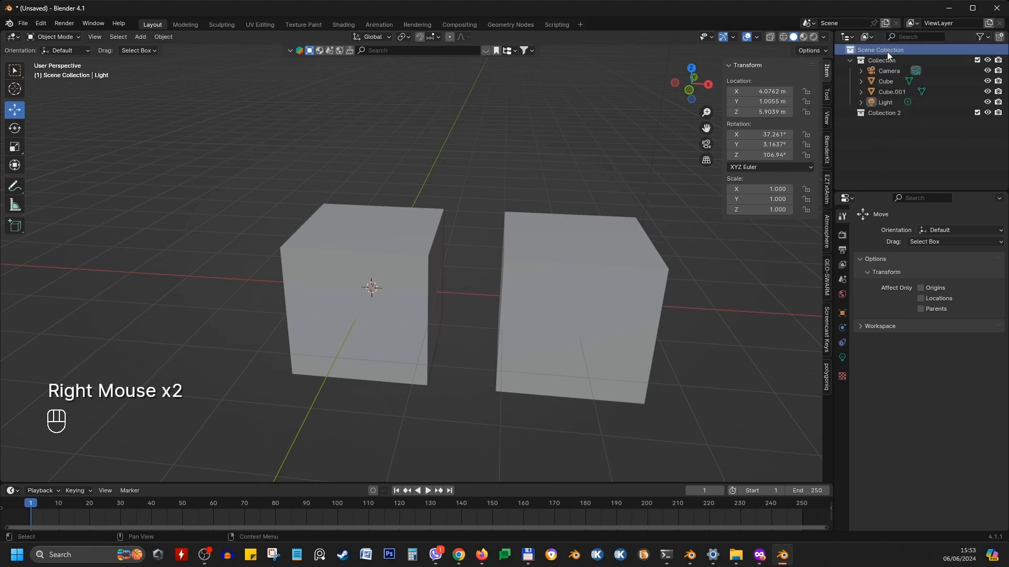
left_click(877, 111)
left_click(908, 111)
double_click(907, 112)
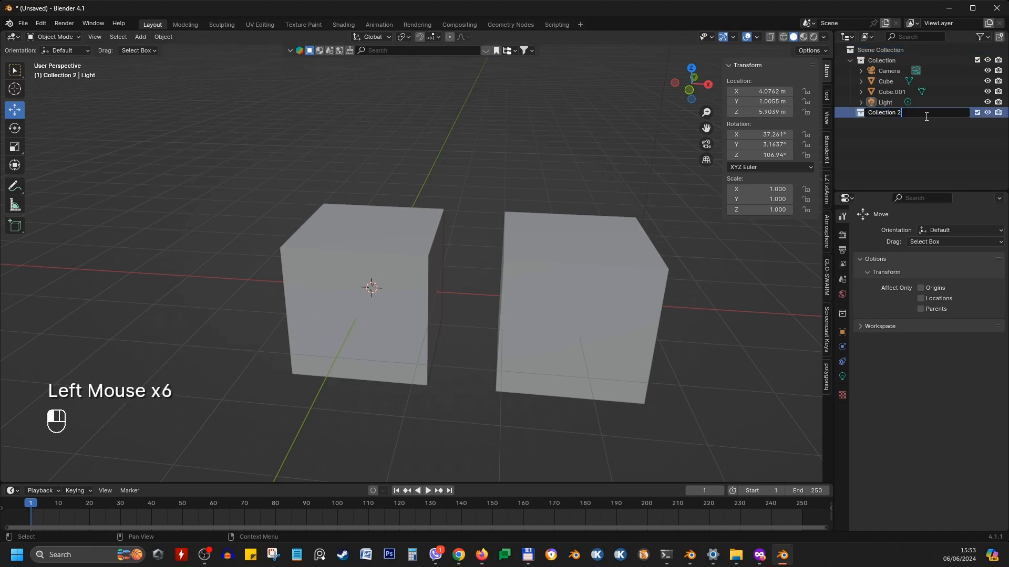
key("Return")
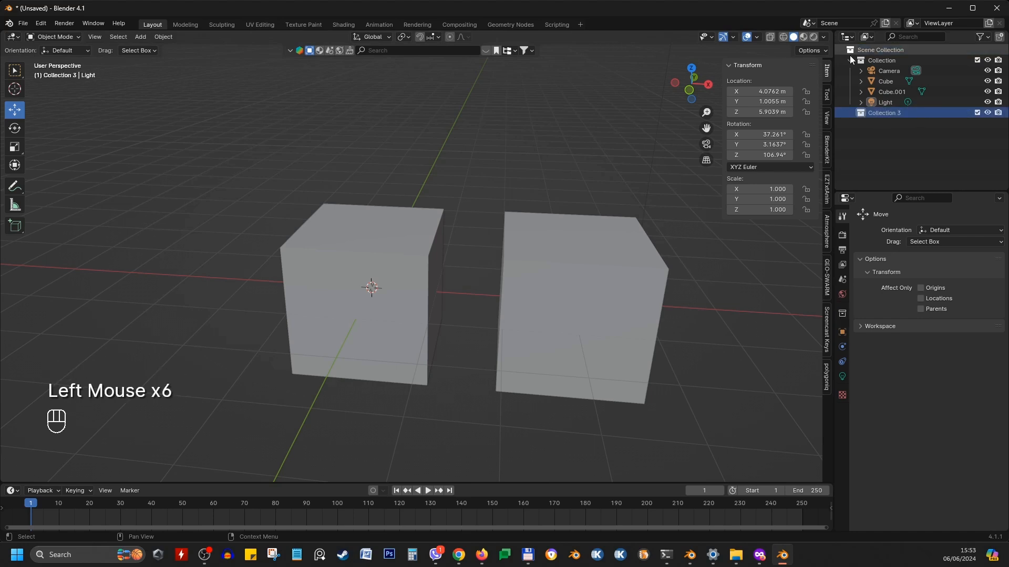
Place the new collection above Collection and rename it Camera
left_click(846, 60)
left_click_drag(874, 70, 878, 55)
left_click(850, 71)
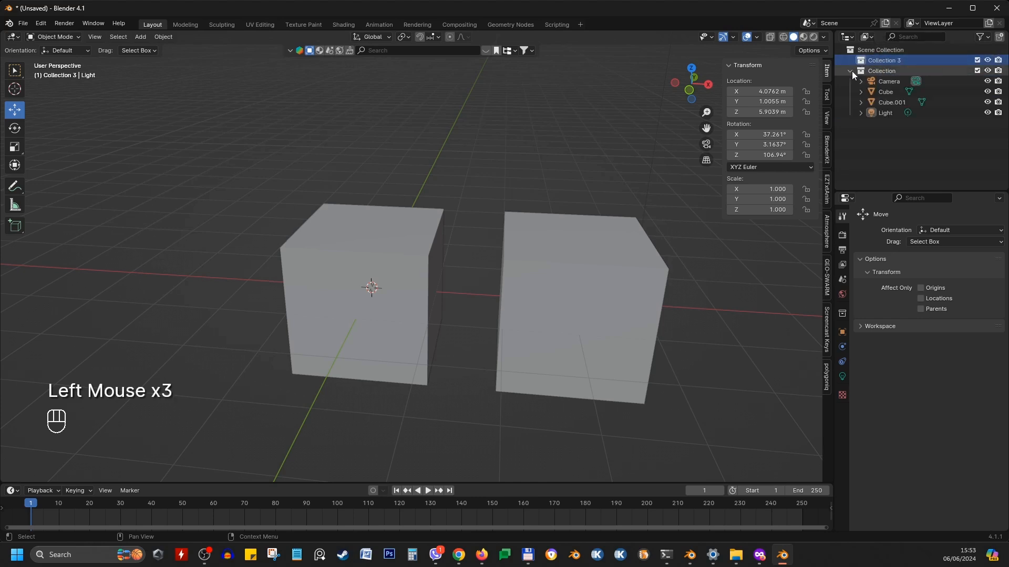
double_click(876, 60)
type("Camera")
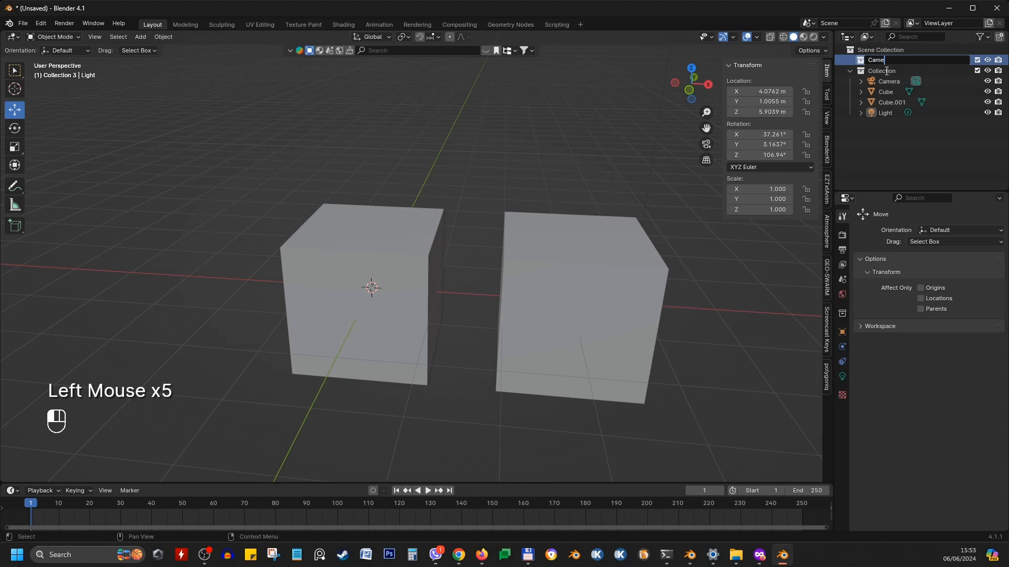
key("Return")
Move the Camera object into the Camera collection
left_click_drag(888, 82, 872, 59)
left_click(943, 92)
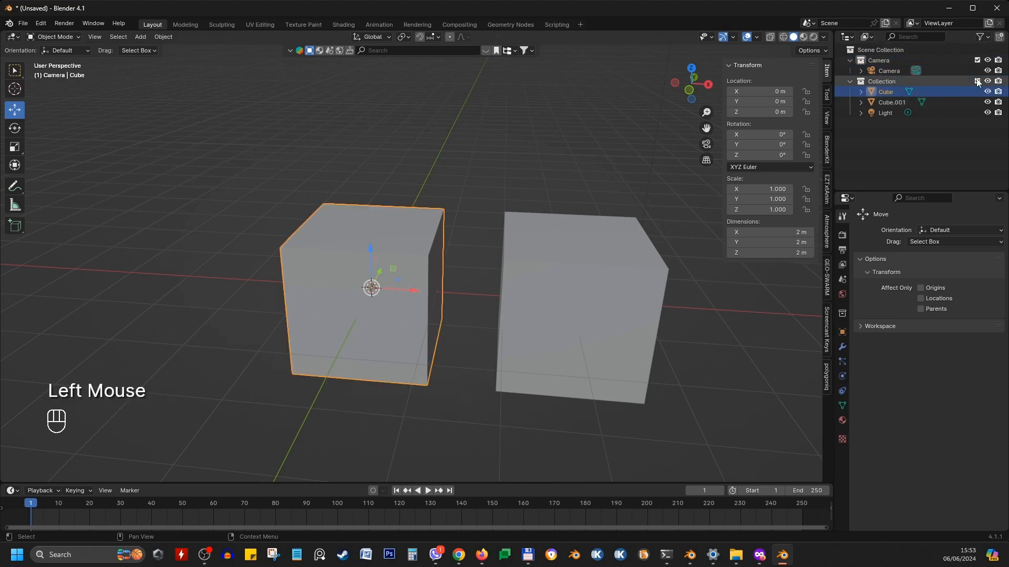
Toggle the Collection's exclude checkbox off and on several times
left_click(977, 82)
left_click(977, 81)
left_click(977, 81)
left_click(977, 82)
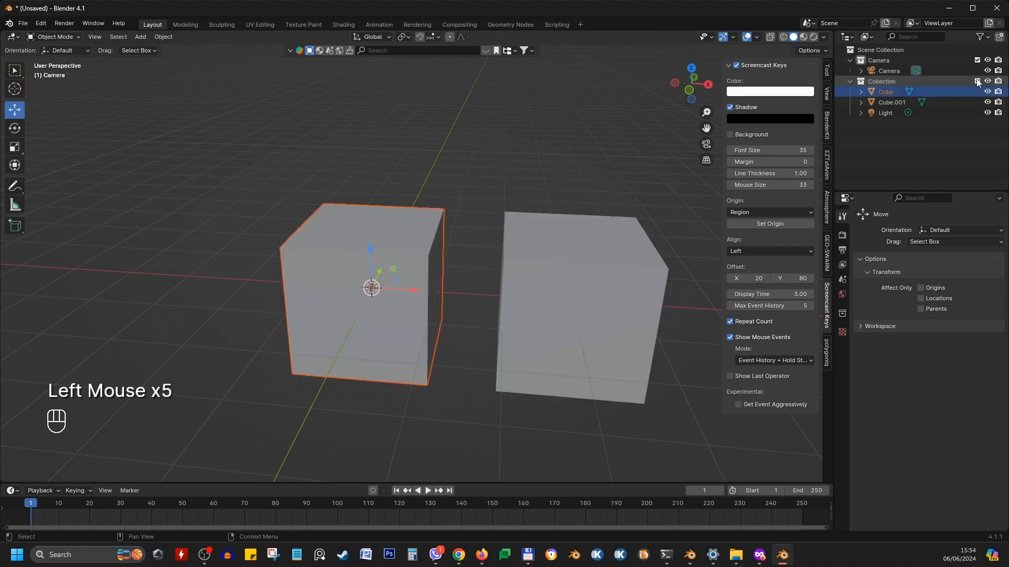
left_click(978, 81)
left_click(978, 81)
Hide and show the cube and the Collection using their visibility toggles
left_click(987, 92)
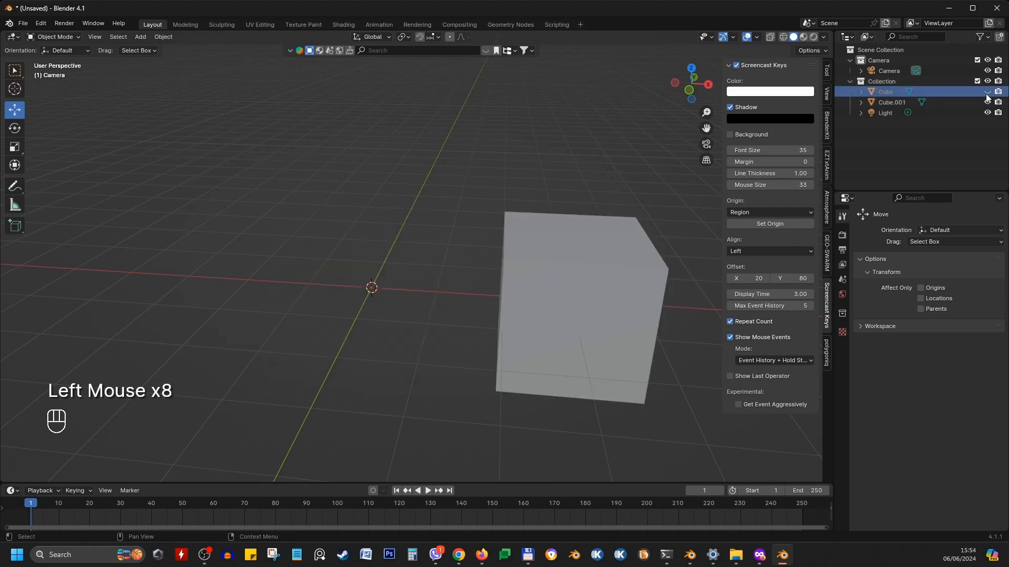
left_click(986, 93)
left_click(986, 82)
left_click(986, 82)
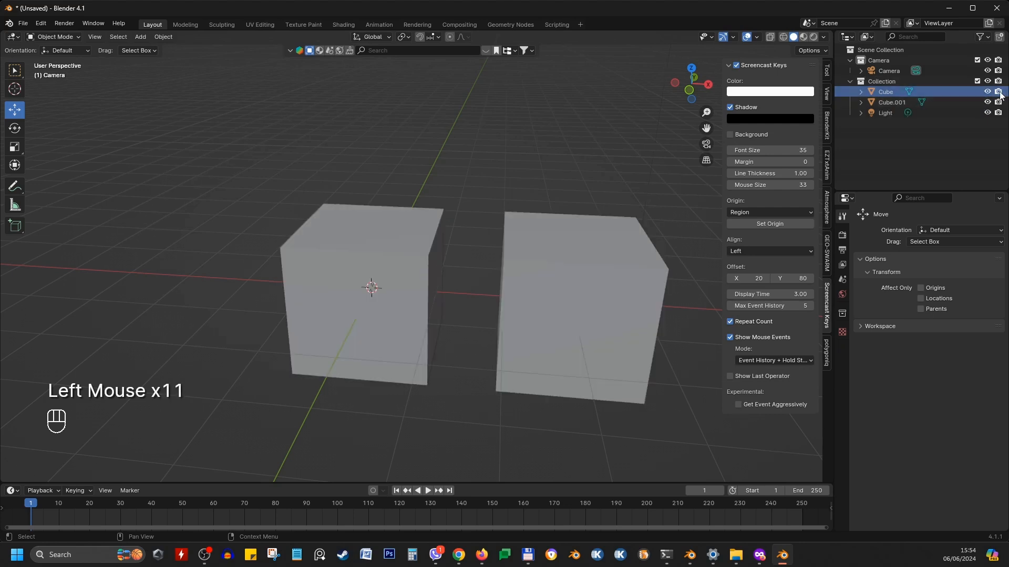
Disable rendering for the cube and render a preview of the scene
left_click(376, 233)
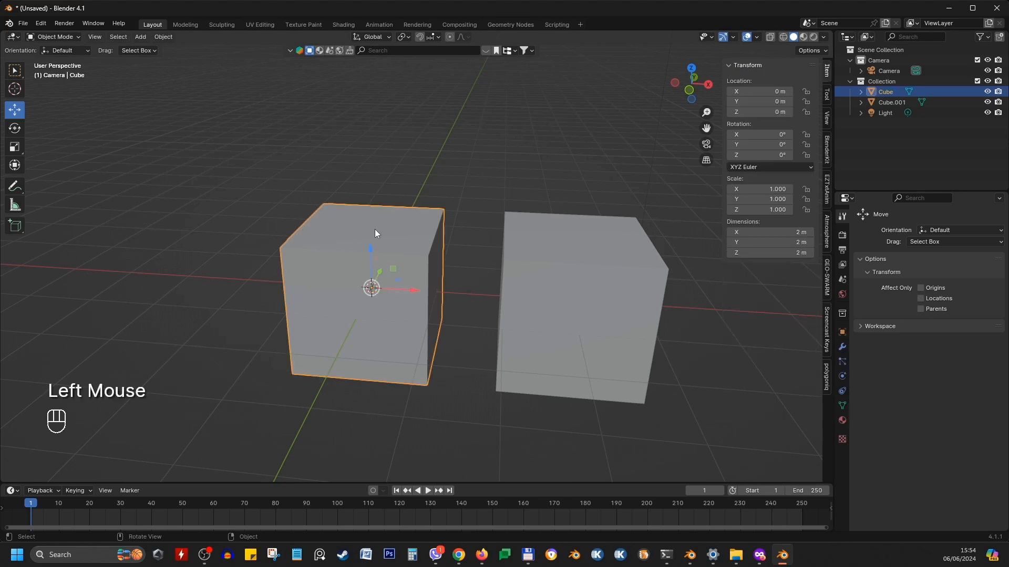
left_click(997, 92)
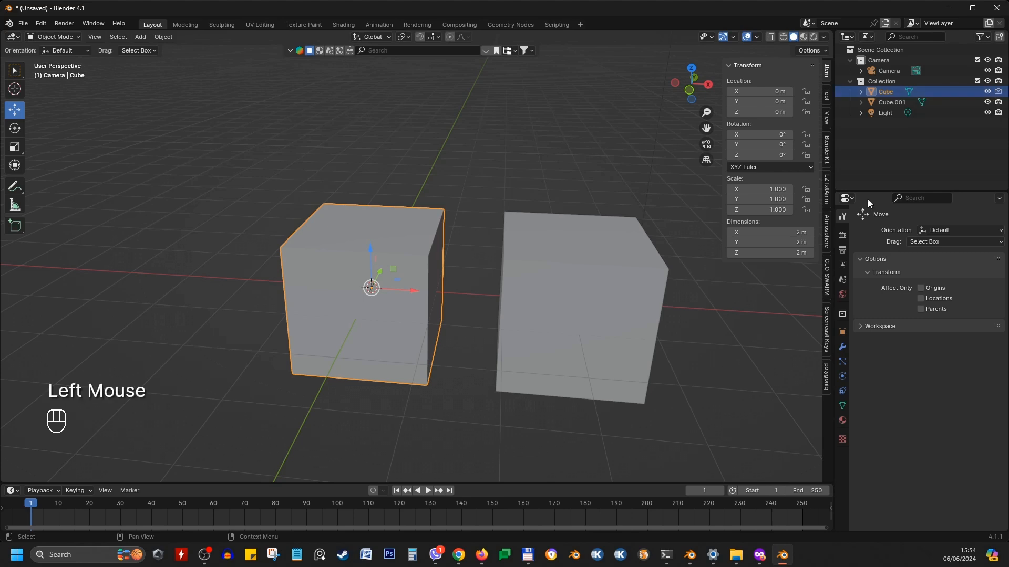
key("F12")
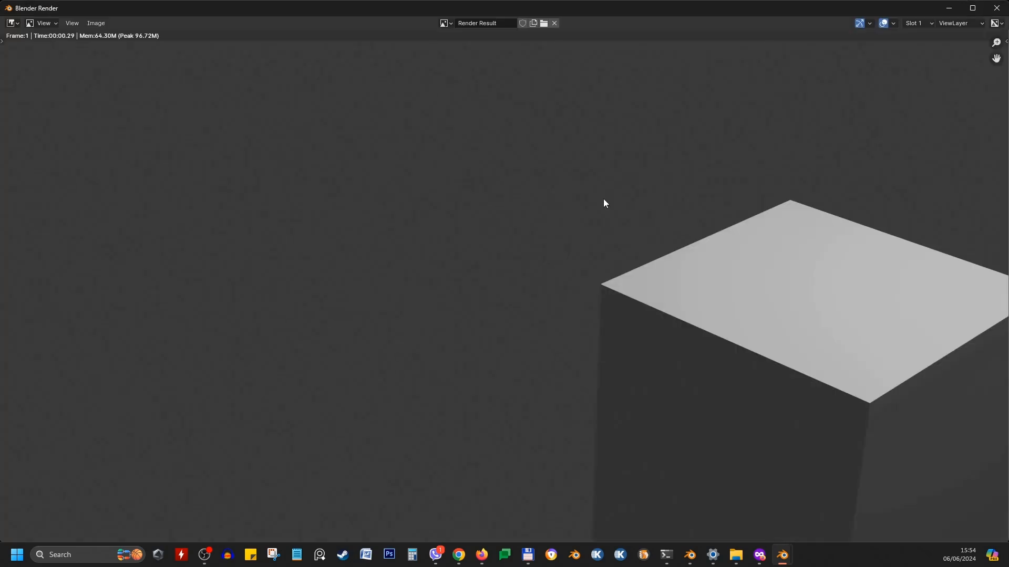
scroll(620, 210, "down", 1)
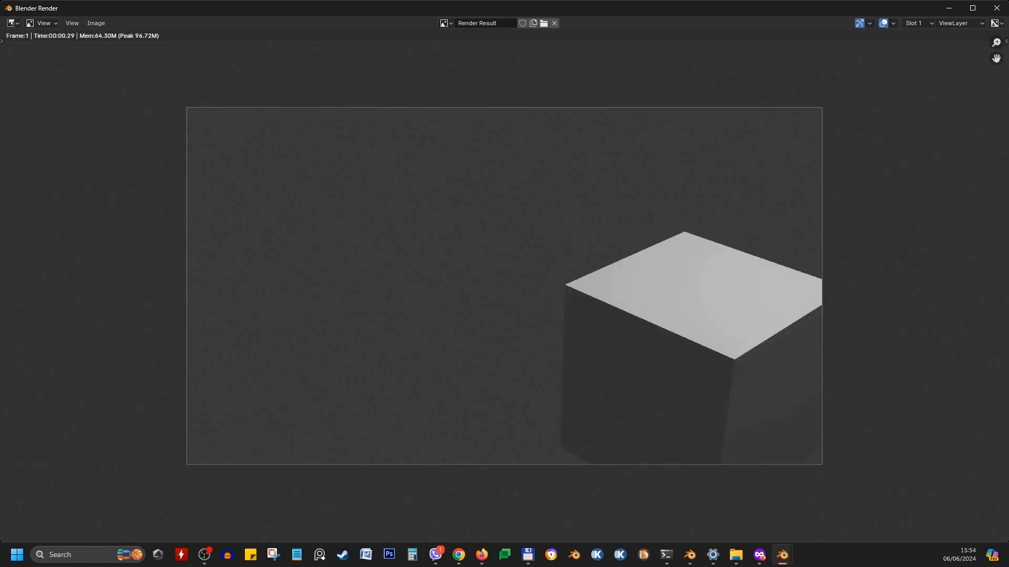
left_click(997, 8)
Re-enable the cube for rendering and render the scene with the cube temporarily hidden in the viewport
left_click(357, 263)
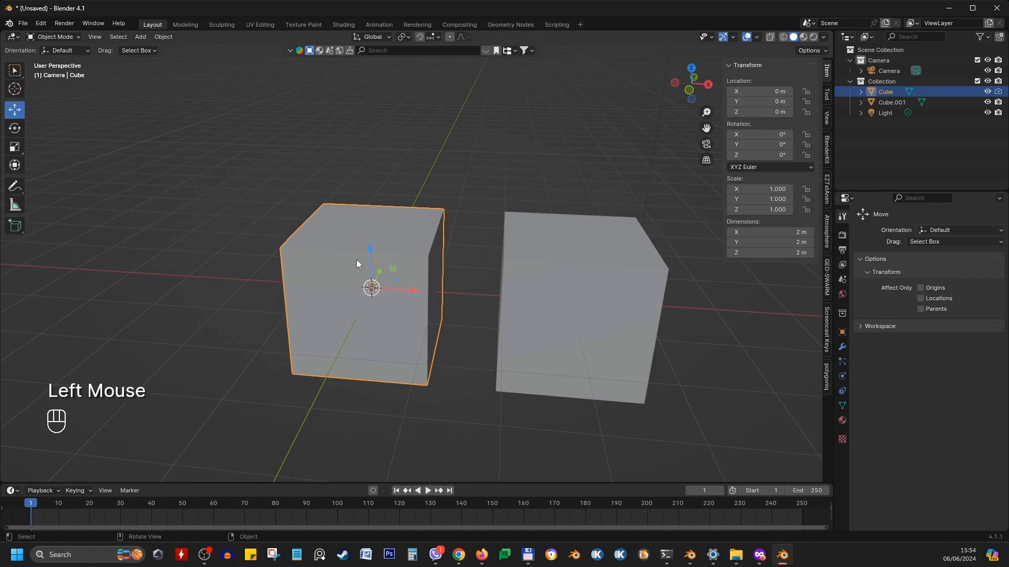
left_click(999, 92)
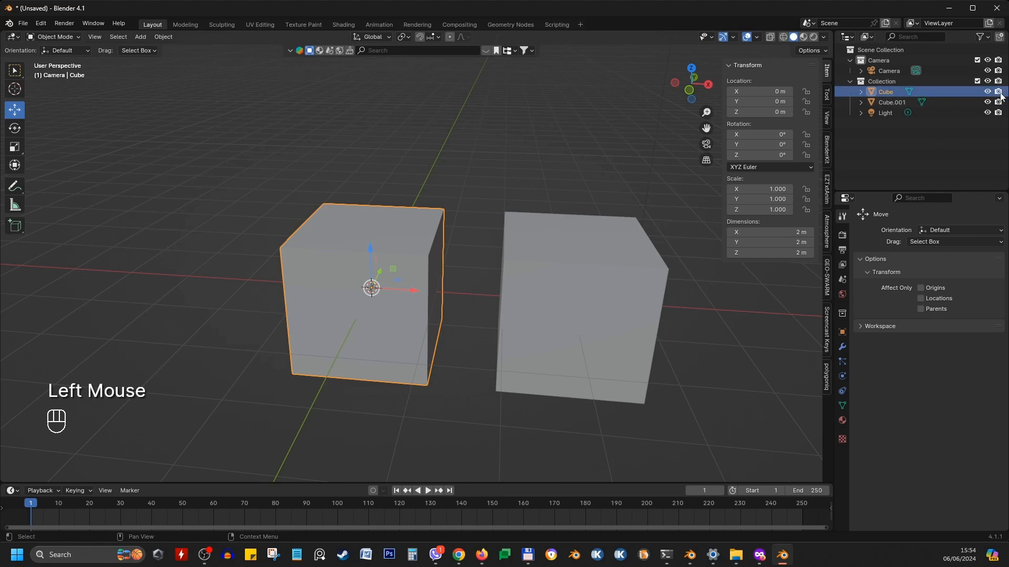
left_click(988, 93)
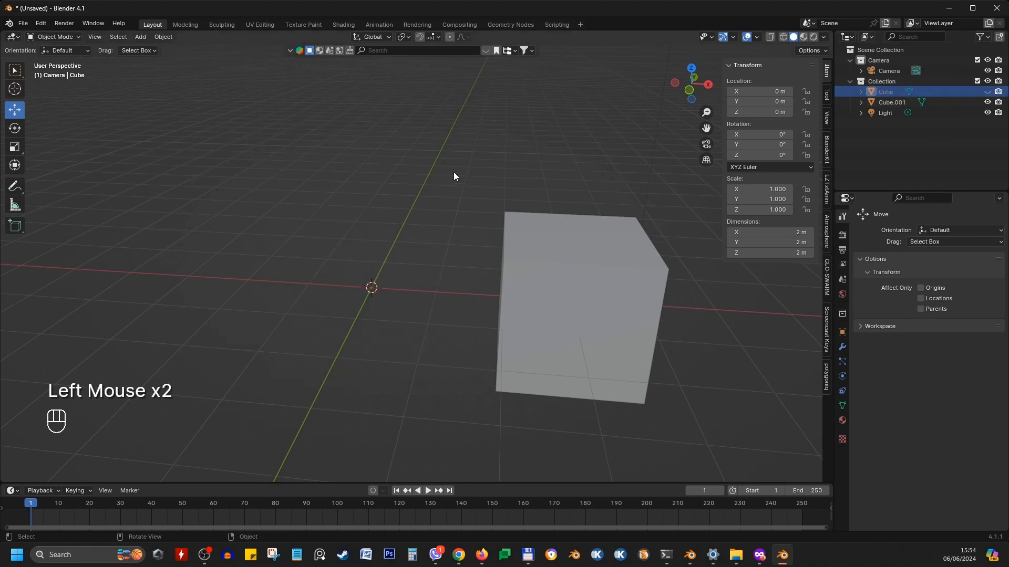
key("F12")
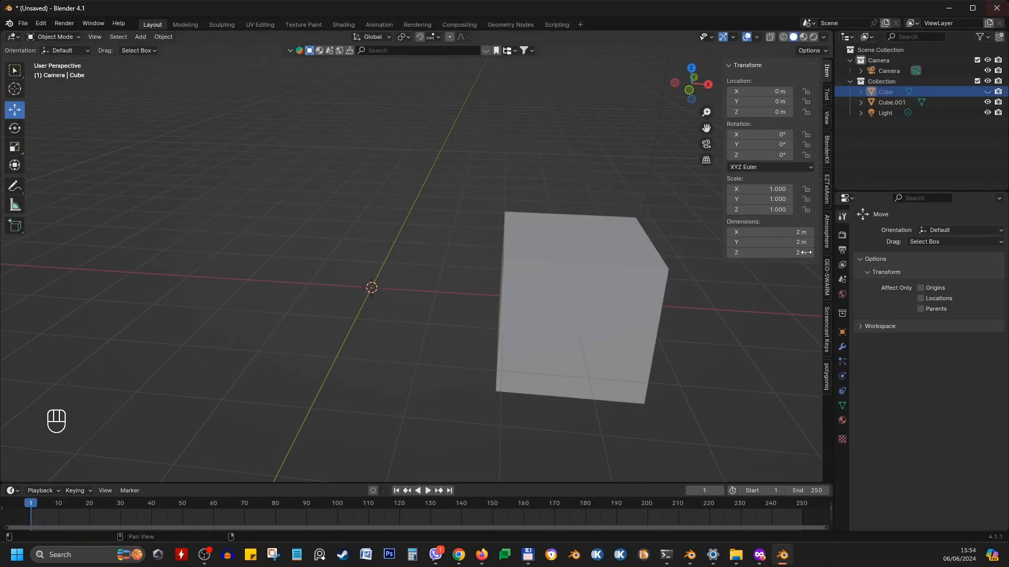
left_click(996, 8)
left_click(987, 92)
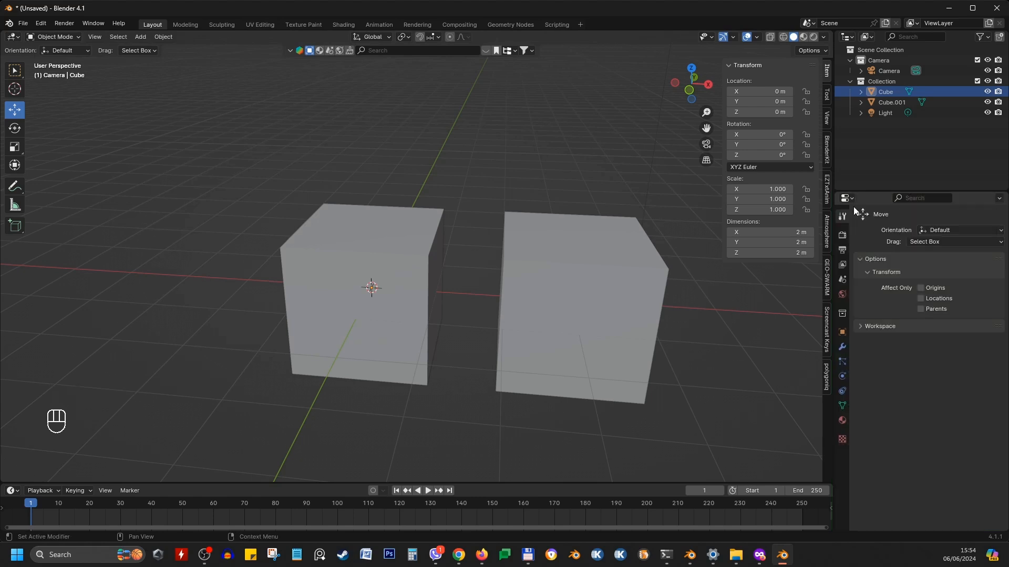
Browse the Properties editor's Material, Modifier, Particle and Render tabs for the cube
left_click(848, 199)
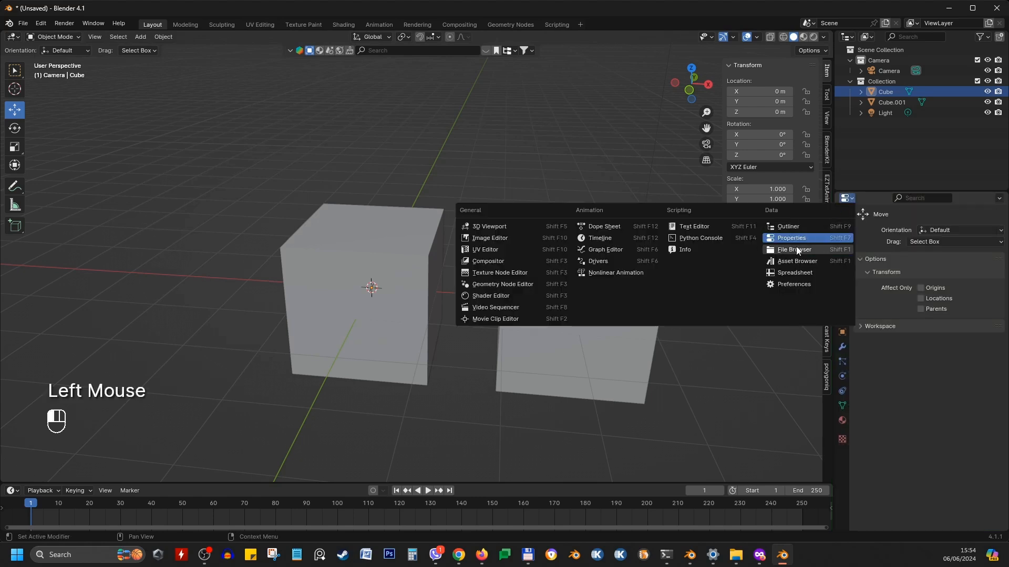
left_click(903, 211)
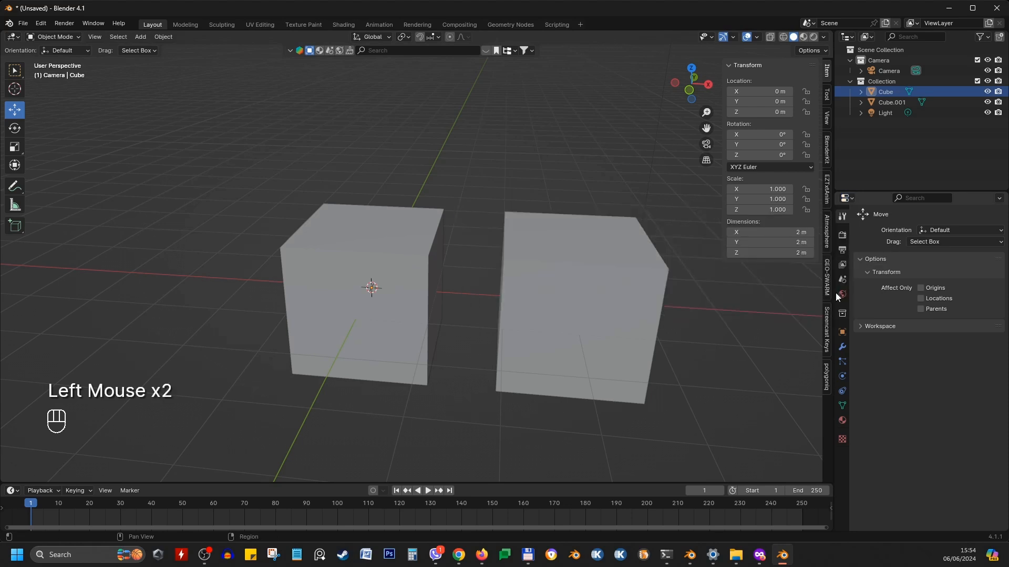
left_click(841, 421)
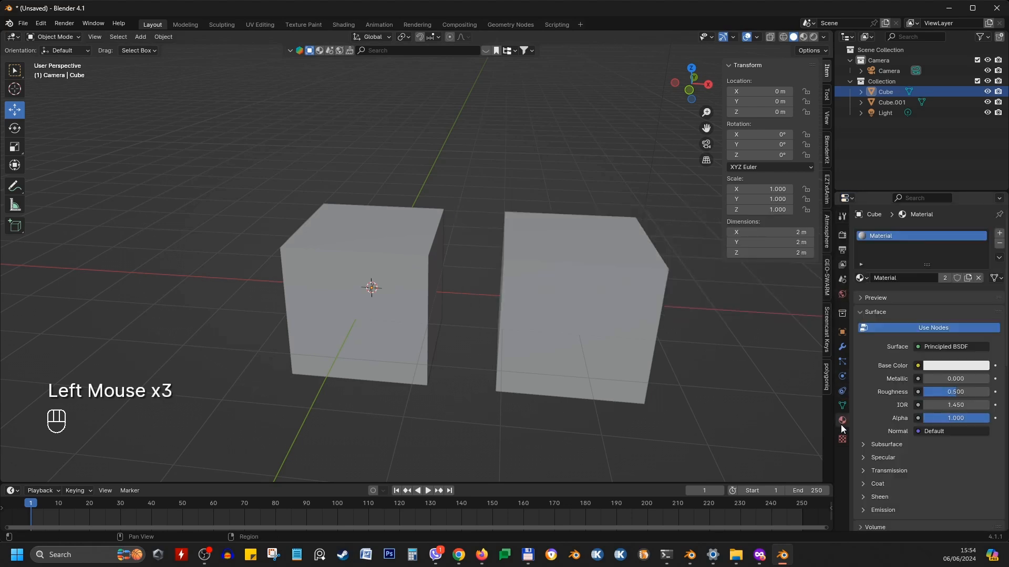
left_click(842, 347)
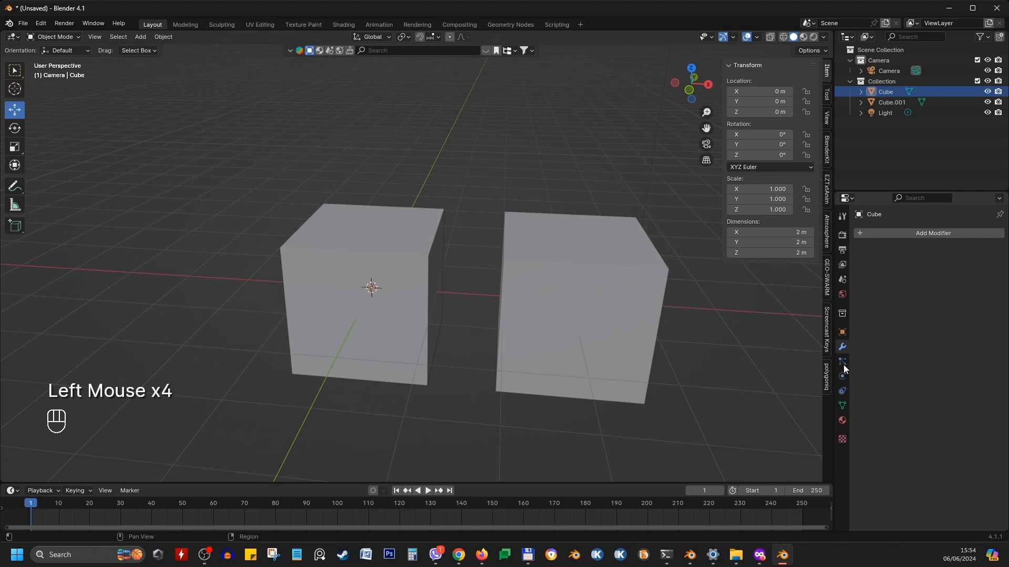
left_click(843, 365)
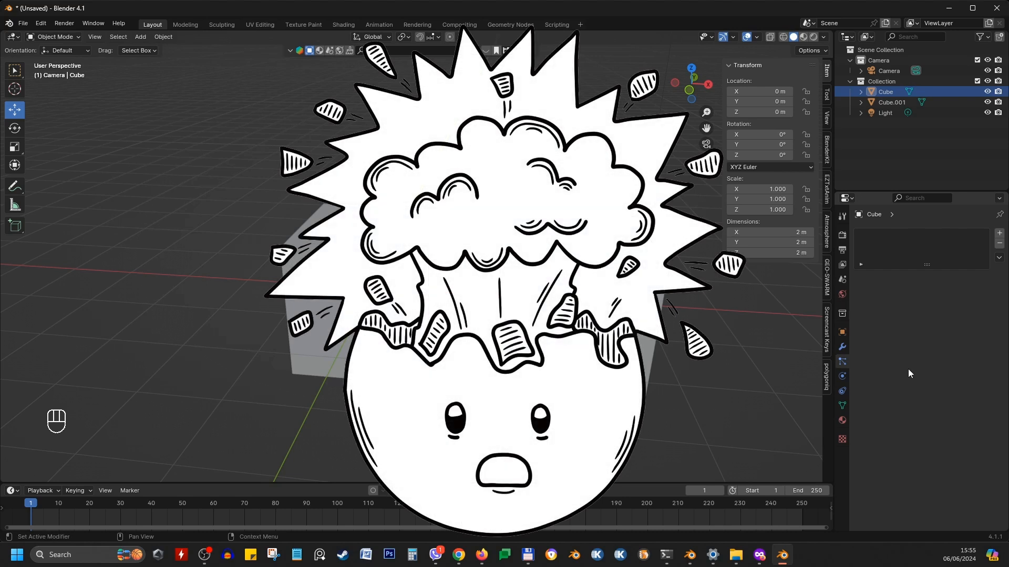
left_click(842, 235)
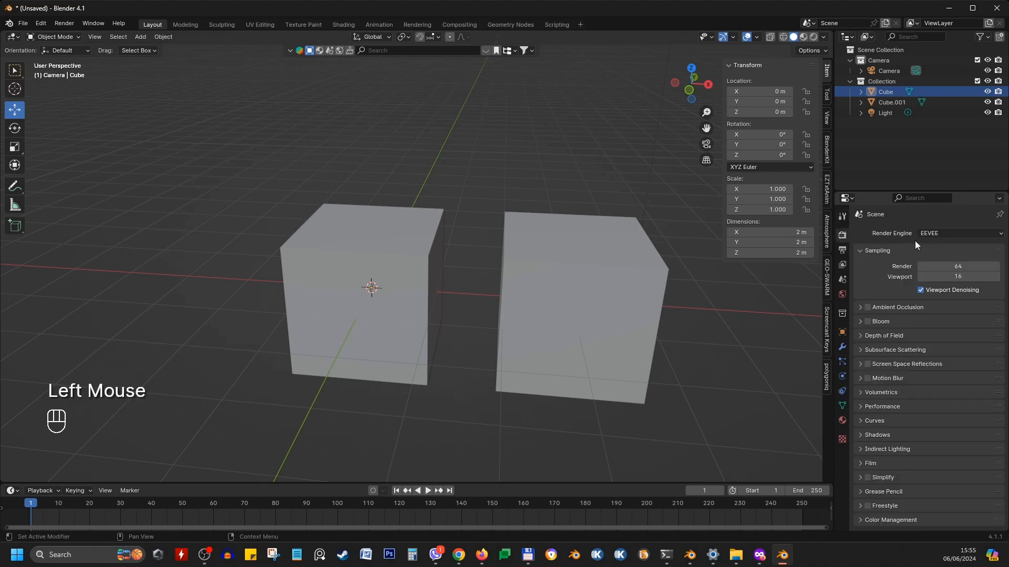
Enlarge the Properties editor by resizing its borders with the viewport and the Outliner
left_click(375, 227)
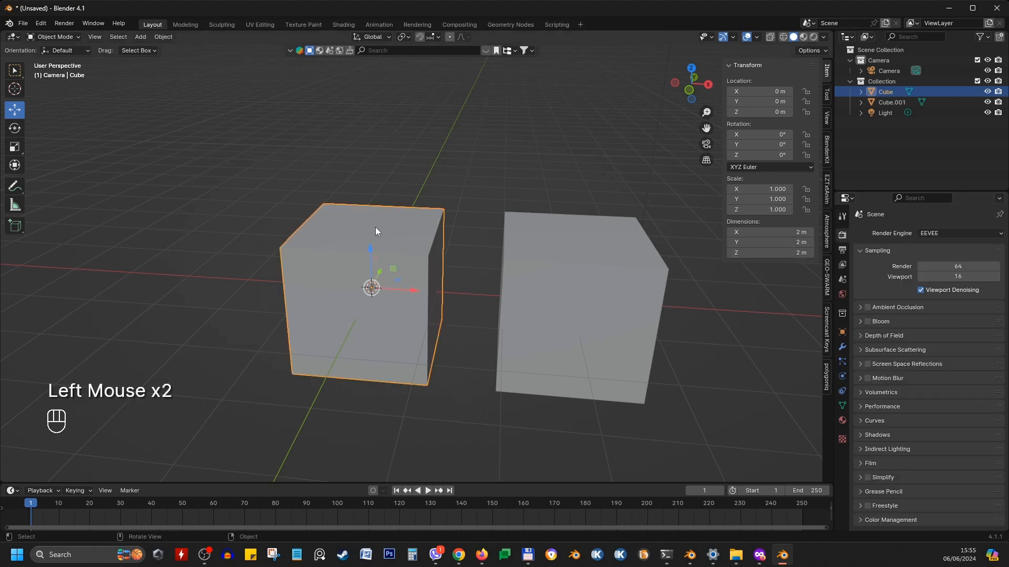
middle_click_drag(532, 297, 499, 299, "shift")
scroll(501, 299, "down", 1)
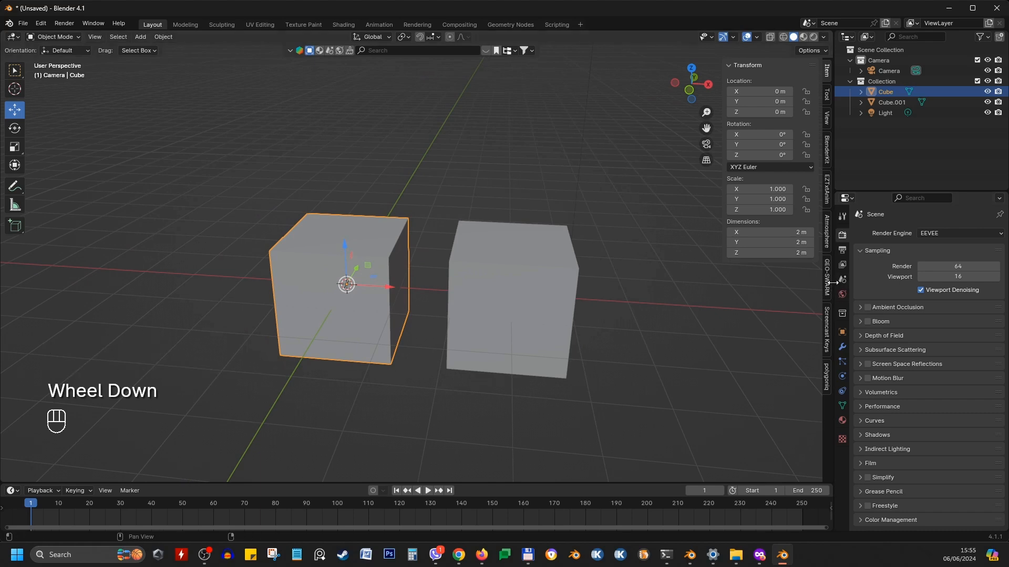
left_click_drag(831, 282, 750, 286)
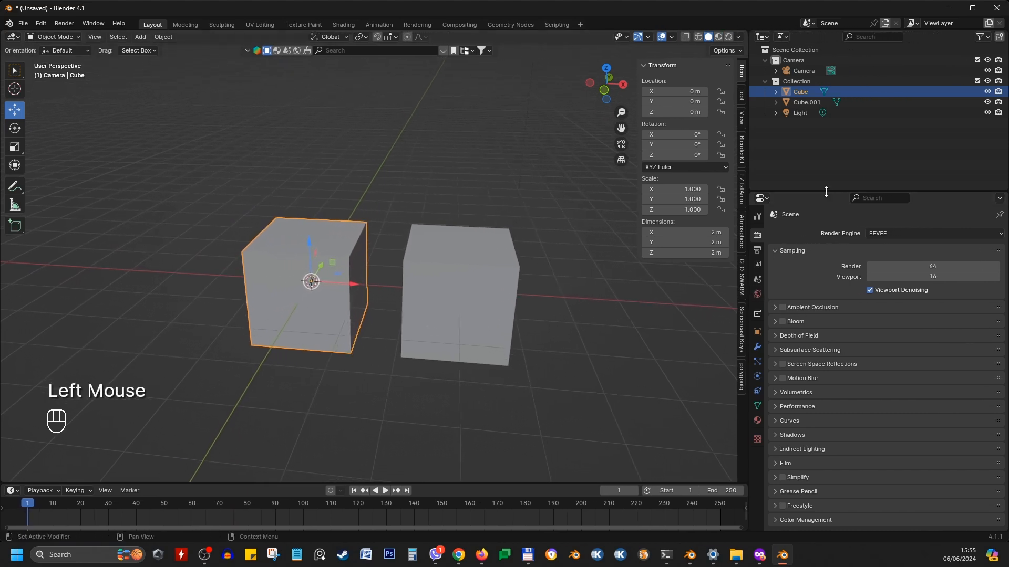
left_click_drag(826, 192, 826, 128)
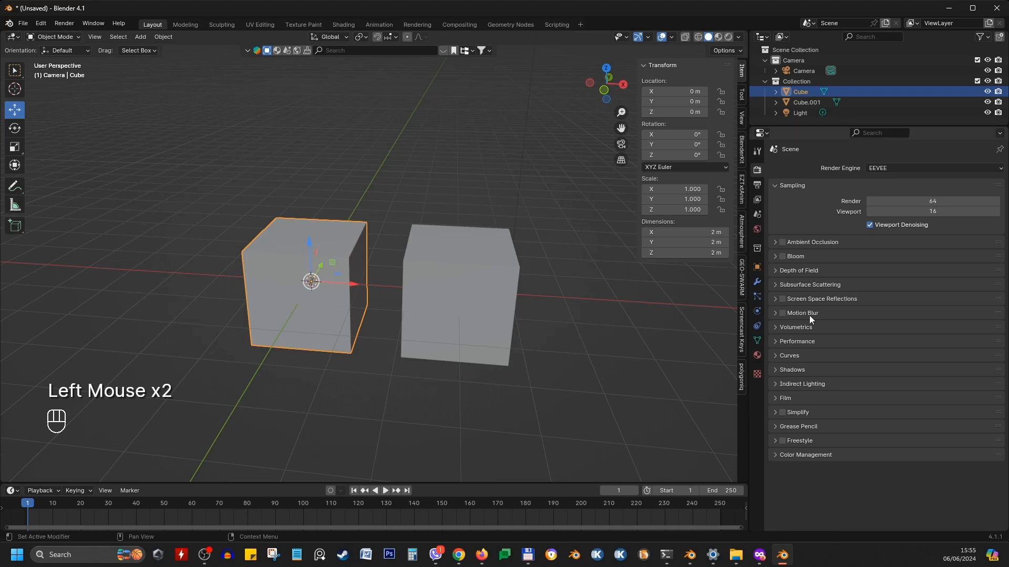
Inspect the World properties and the Object properties of the cube and the camera
left_click(757, 169)
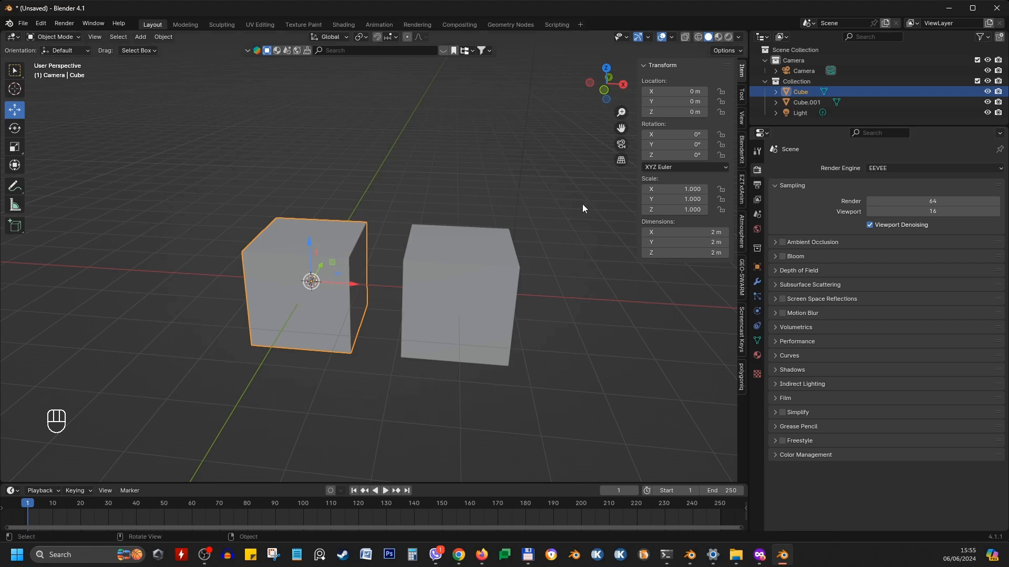
scroll(582, 207, "down", 3)
middle_click_drag(575, 209, 544, 260, "shift")
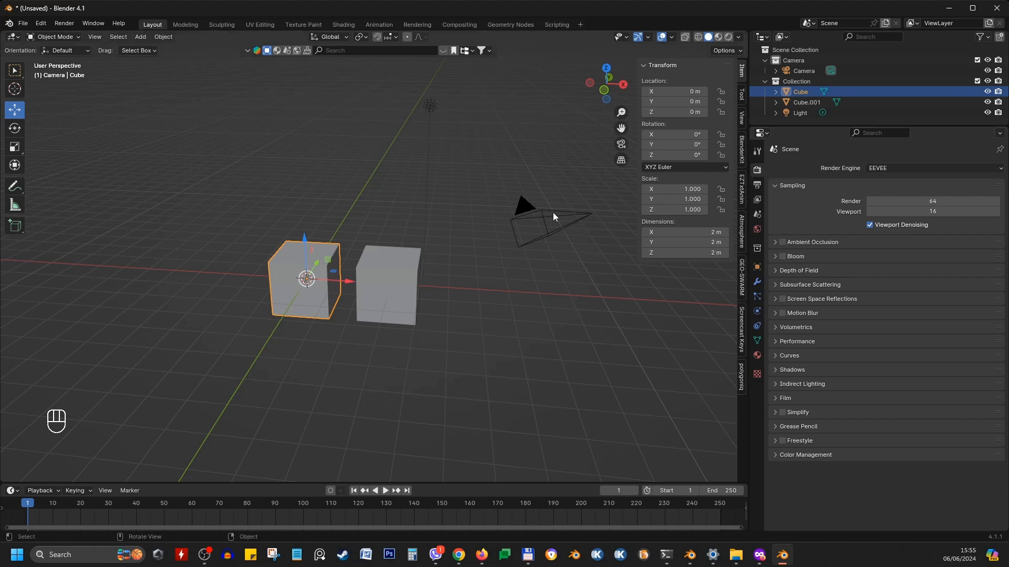
left_click(757, 230)
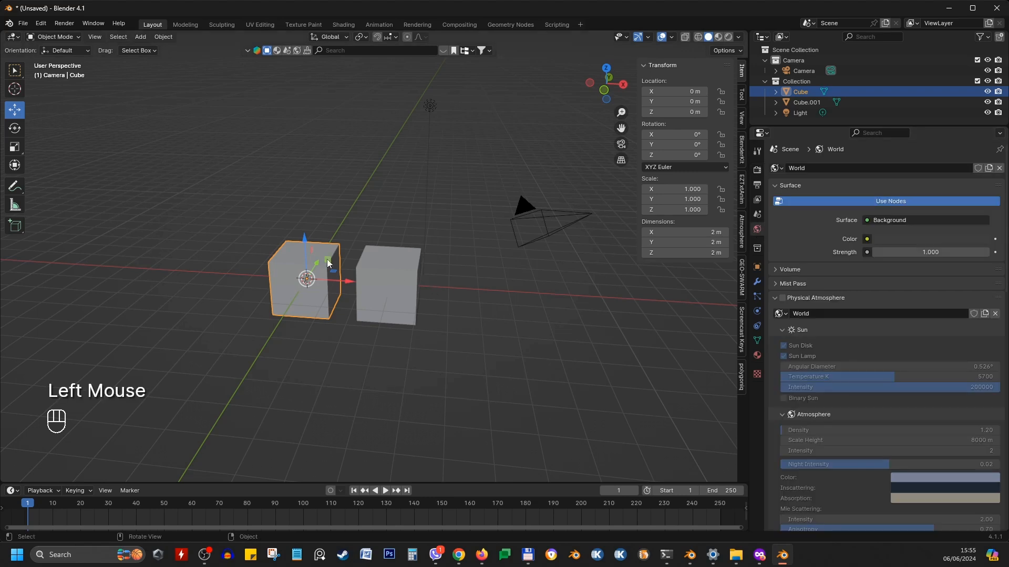
left_click(289, 263)
left_click(754, 267)
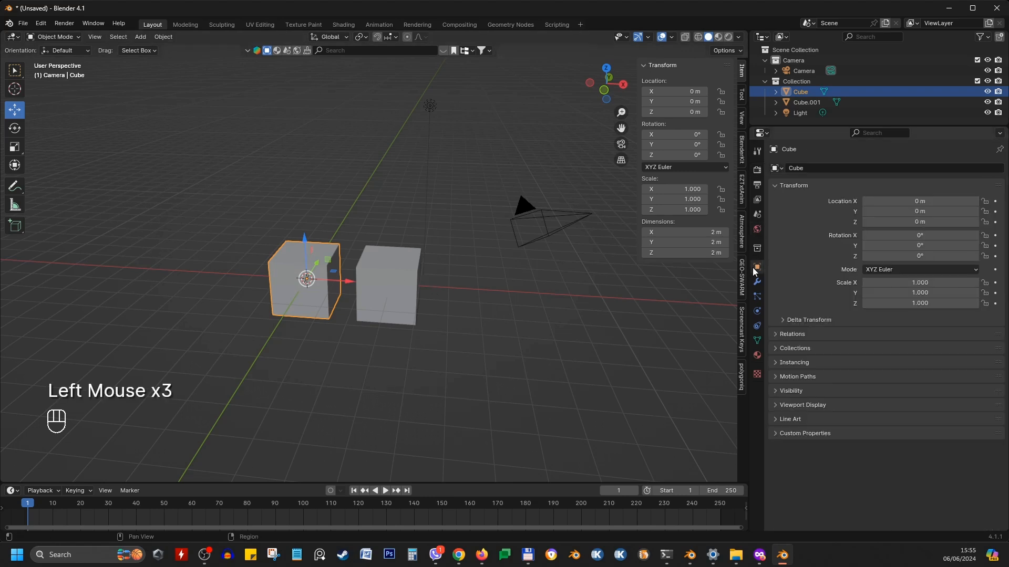
left_click(519, 214)
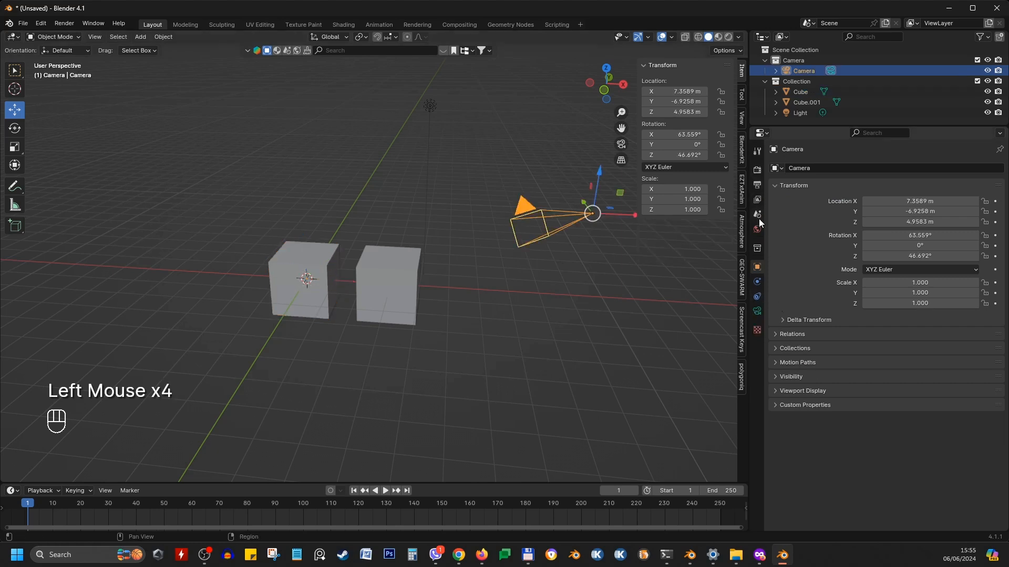
left_click(320, 260)
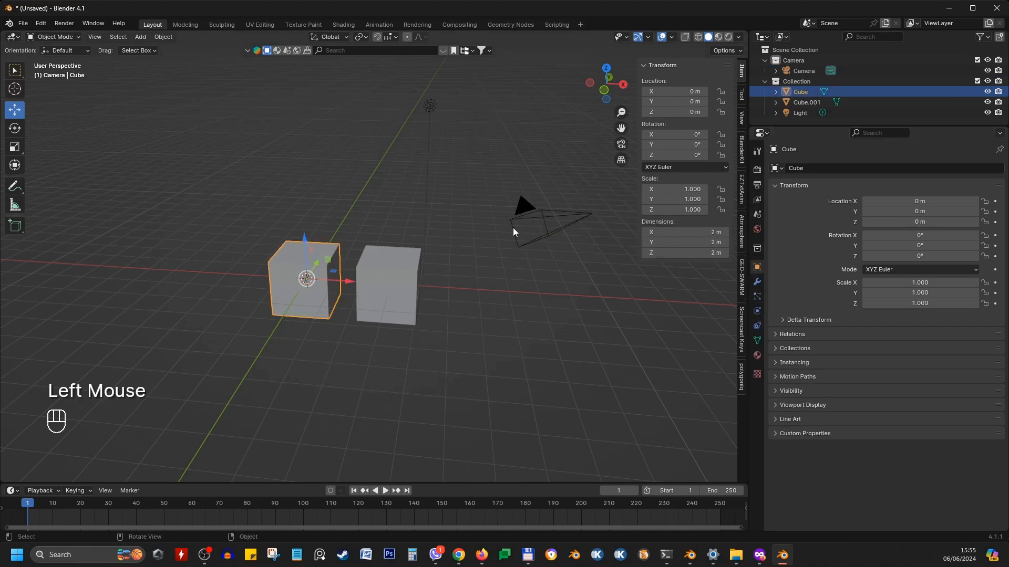
left_click(539, 213)
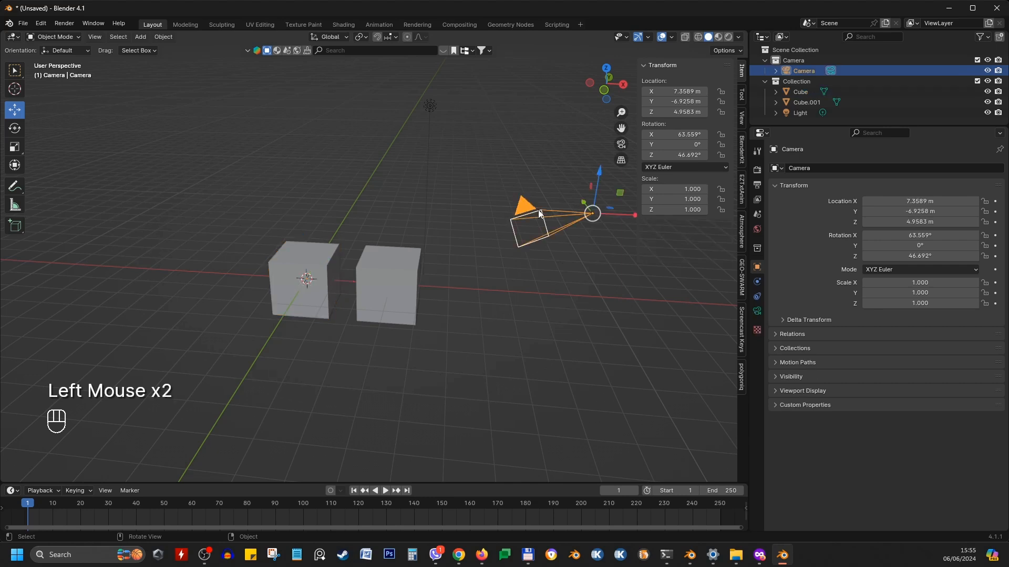
left_click(324, 257)
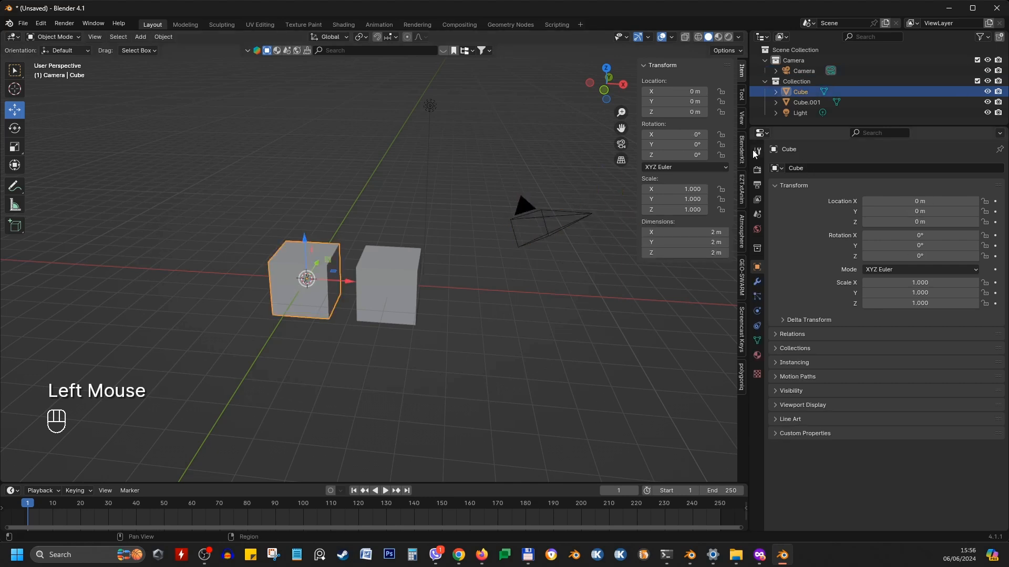
left_click(756, 169)
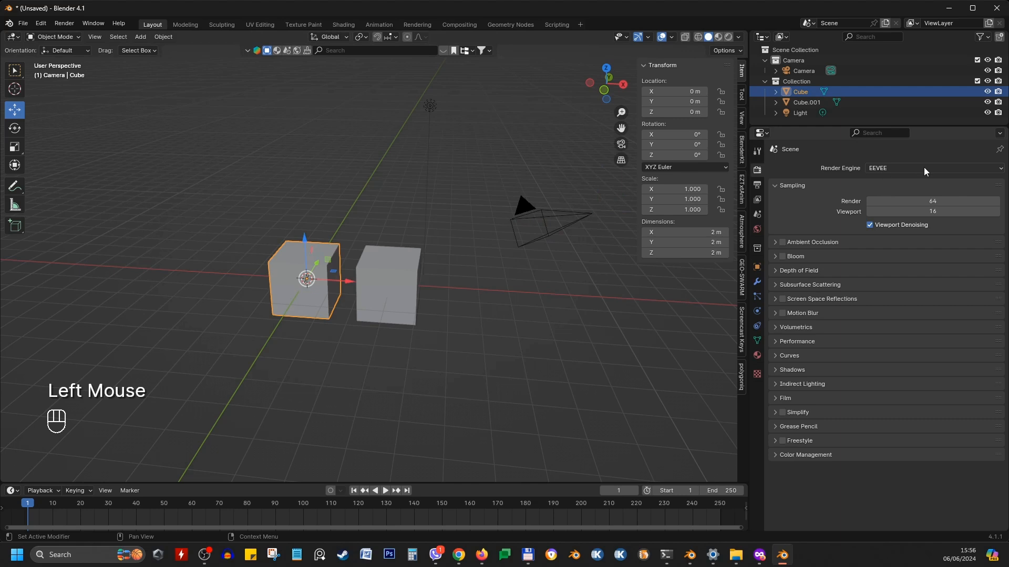
Switch the viewport to Rendered shading with the EEVEE render engine and examine the cubes
left_click(1000, 168)
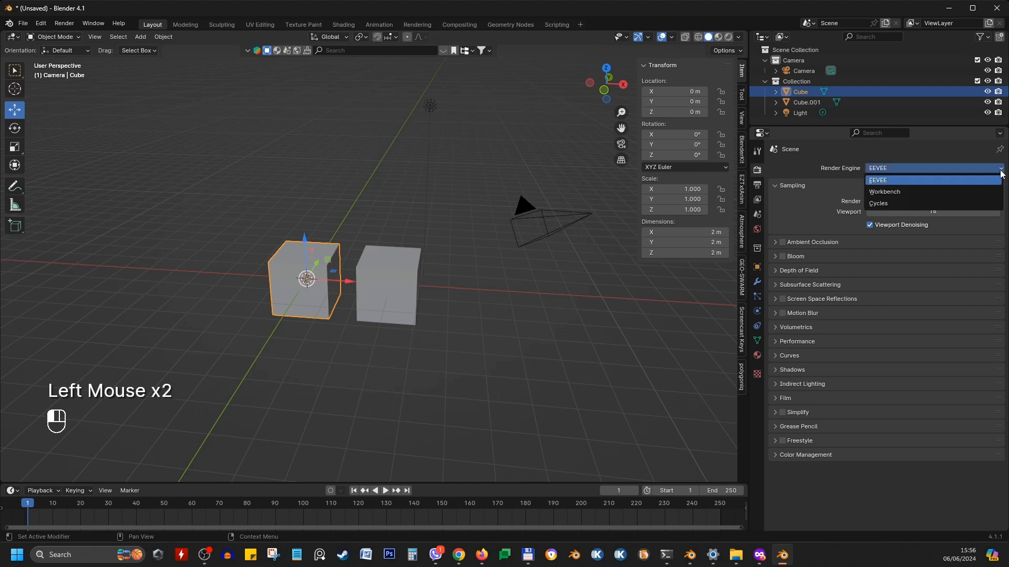
left_click(975, 178)
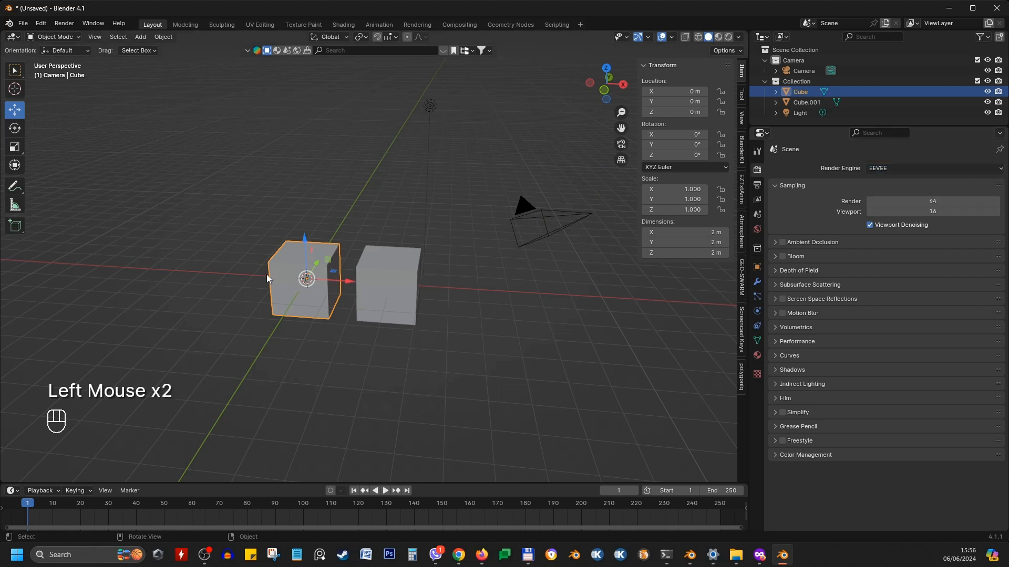
left_click(728, 37)
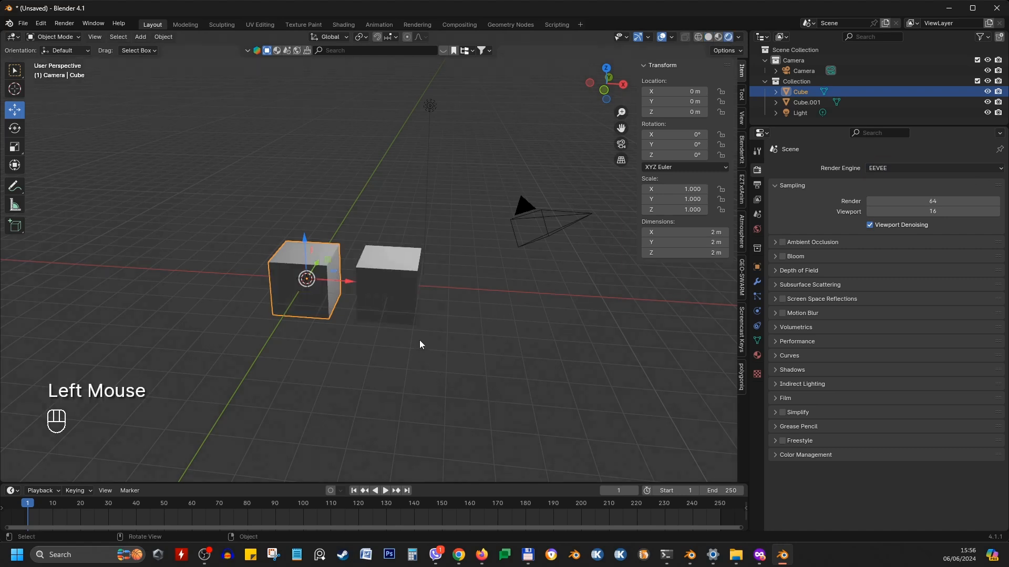
mouse_move(419, 340)
middle_mouse_down()
mouse_move(342, 323)
mouse_move(365, 307)
mouse_move(437, 320)
middle_mouse_up()
scroll(378, 301, "up", 2)
left_click(281, 312)
middle_click_drag(281, 312, 361, 298)
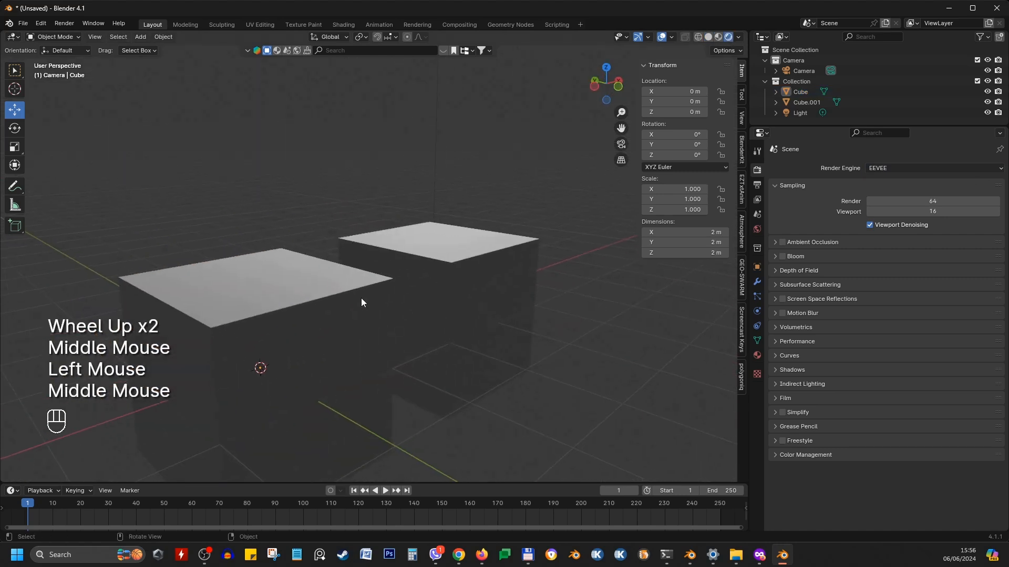
scroll(367, 294, "down", 1)
Toggle Ambient Occlusion, Bloom, Screen Space Reflections and Motion Blur on and off in the EEVEE render settings
left_click(782, 241)
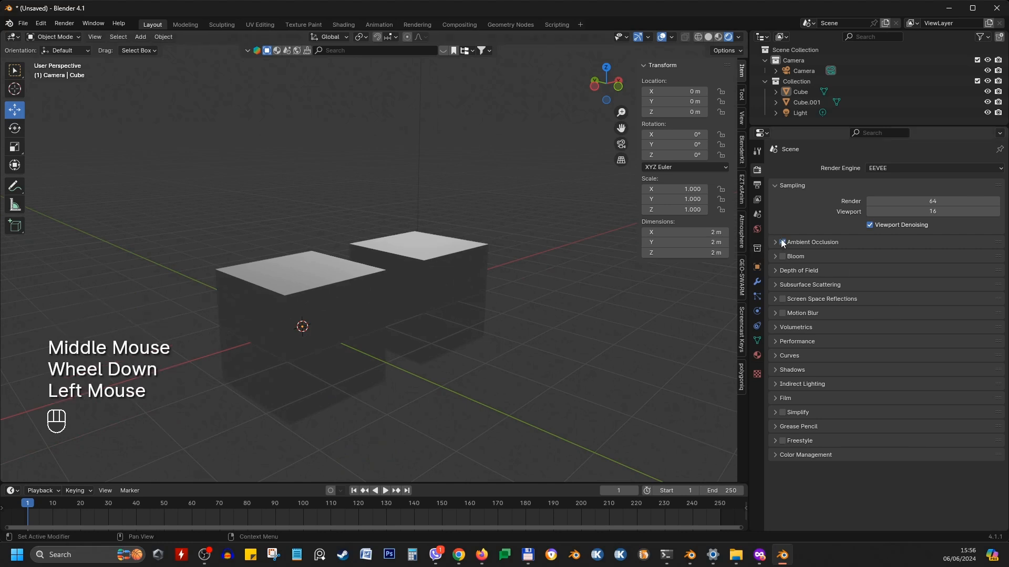
left_click(783, 257)
left_click(783, 300)
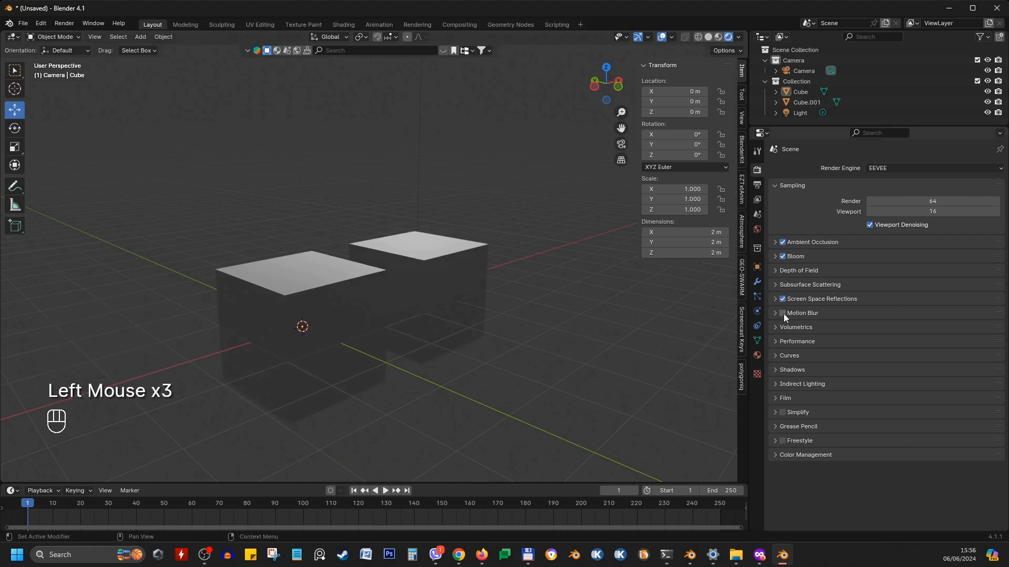
left_click(783, 313)
left_click(783, 314)
left_click(782, 300)
left_click(782, 256)
left_click(782, 242)
Change the render engine to Cycles
left_click(909, 169)
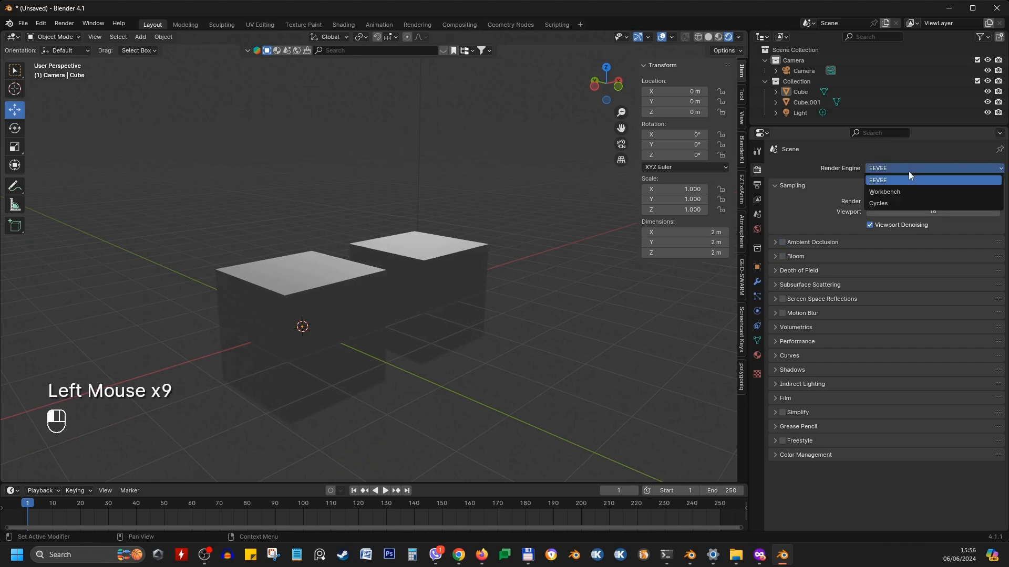
left_click(892, 204)
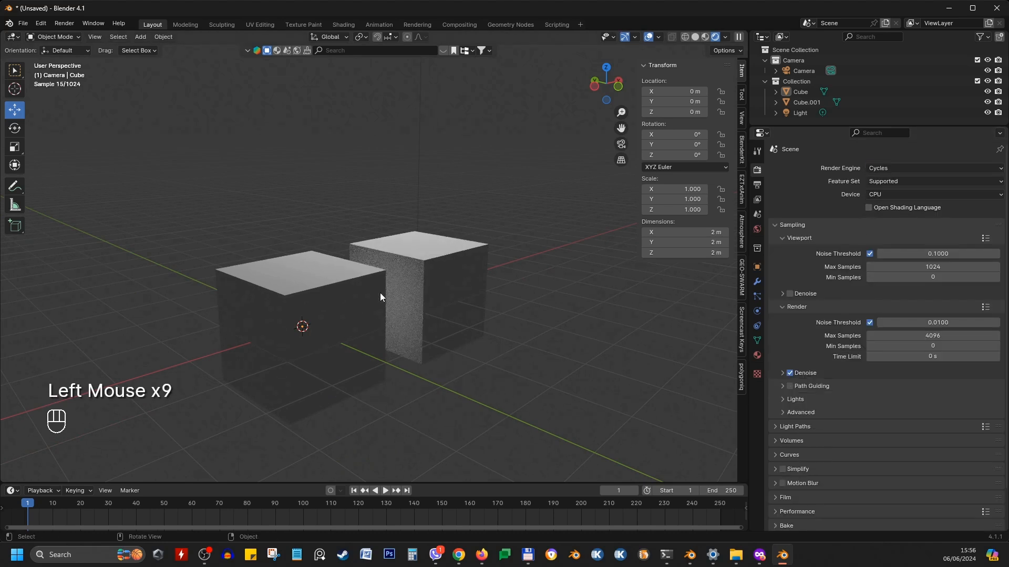
Set the Cycles render device to GPU Compute
left_click(893, 198)
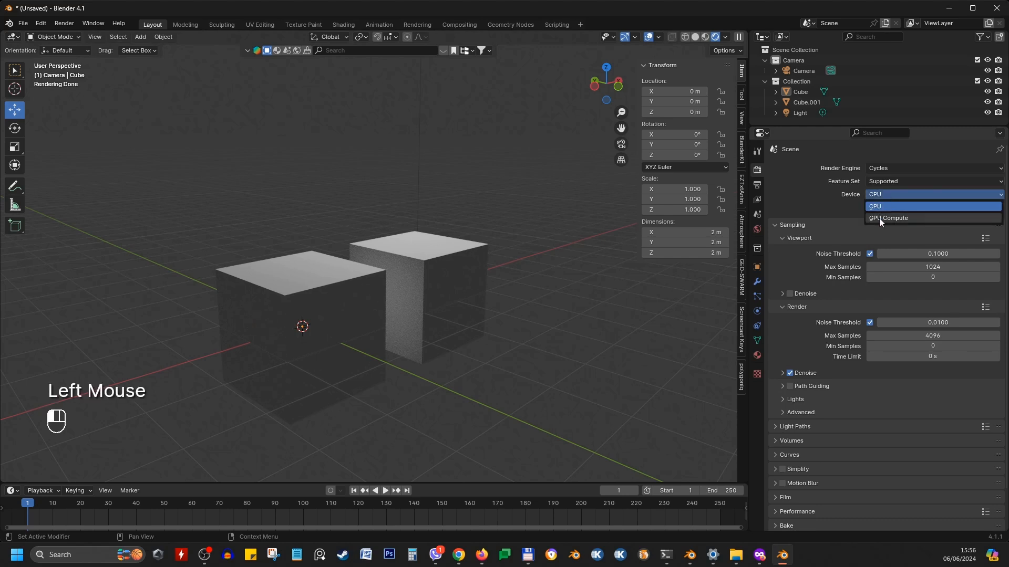
left_click(879, 218)
mouse_move(363, 263)
middle_mouse_down()
mouse_move(517, 248)
mouse_move(366, 272)
middle_mouse_up()
scroll(517, 250, "up", 2)
scroll(517, 257, "up", 1)
scroll(367, 268, "down", 2)
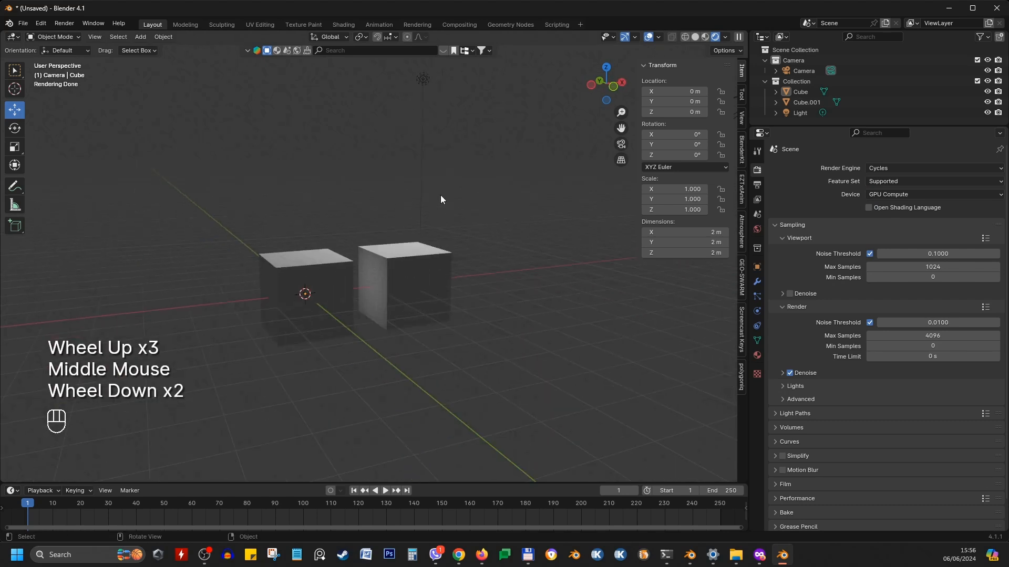
left_click(422, 80)
middle_click_drag(426, 105, 376, 207)
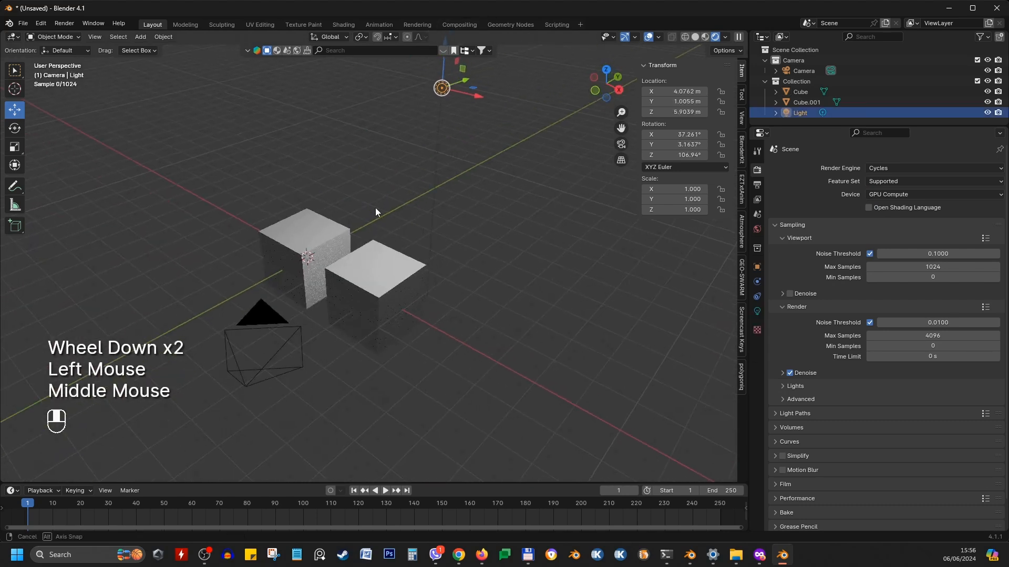
key("g")
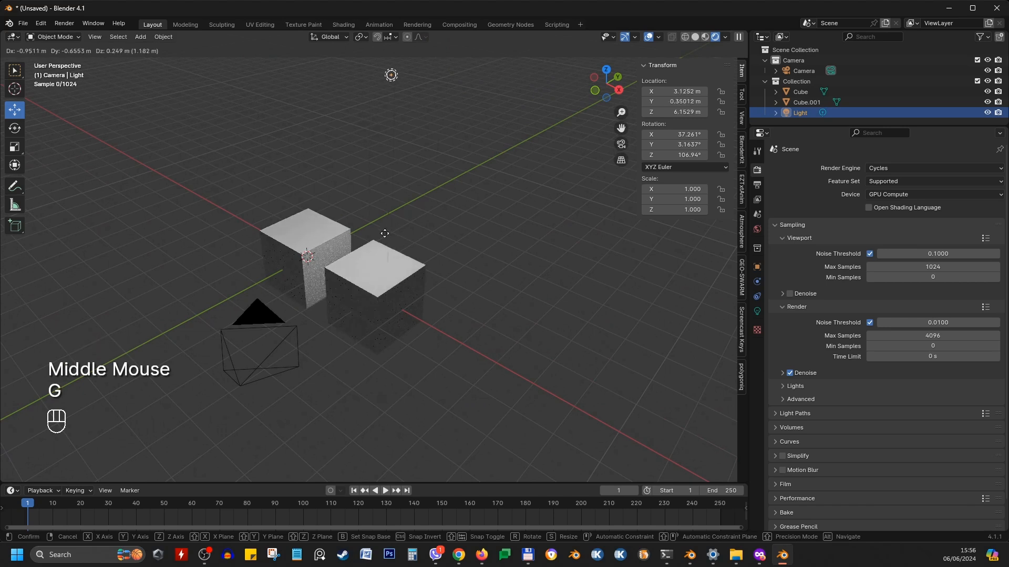
left_click(442, 246)
Switch the render engine back to EEVEE
left_click(876, 168)
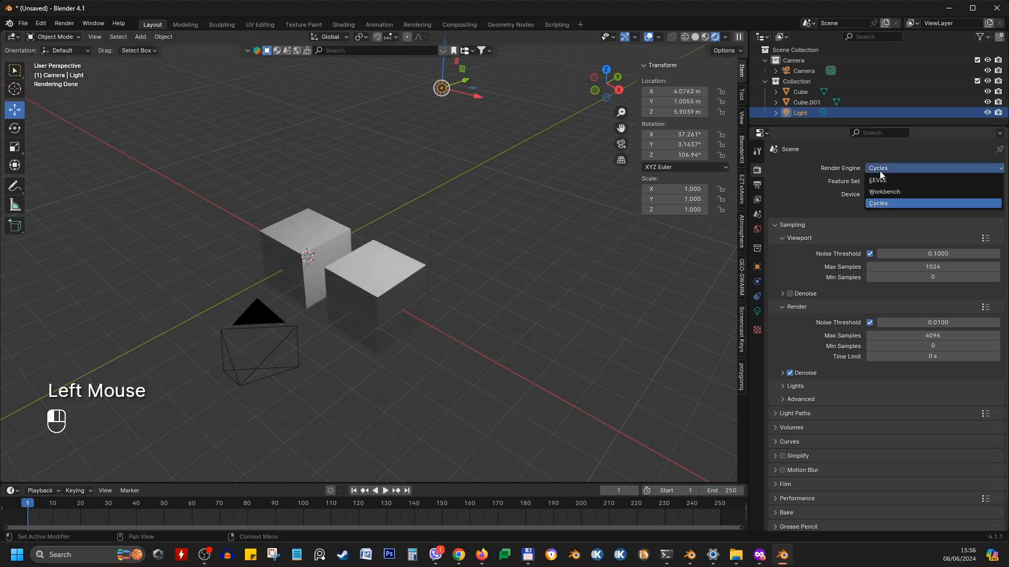
left_click(879, 181)
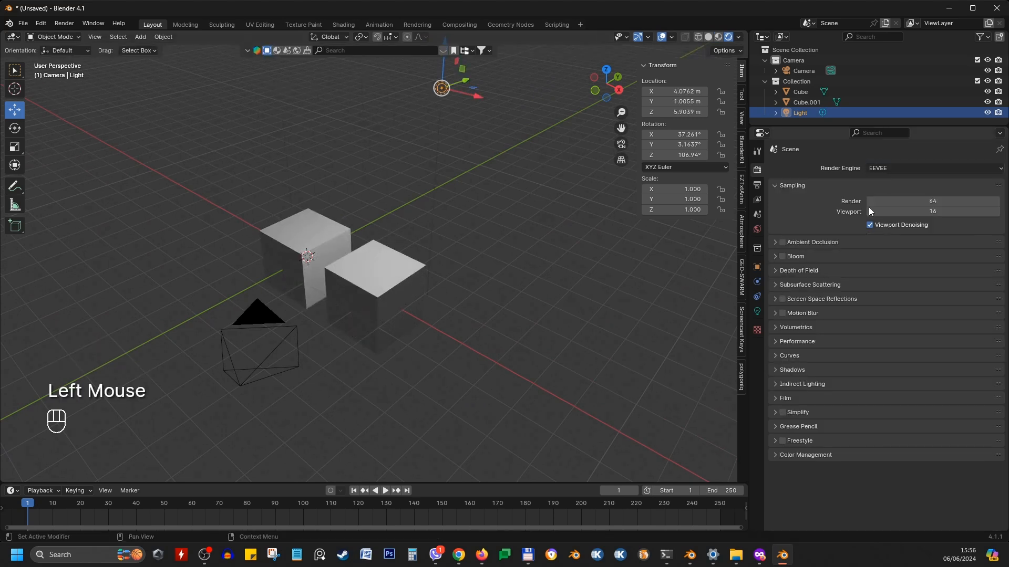
Set the EEVEE render samples to 128
left_click(935, 200)
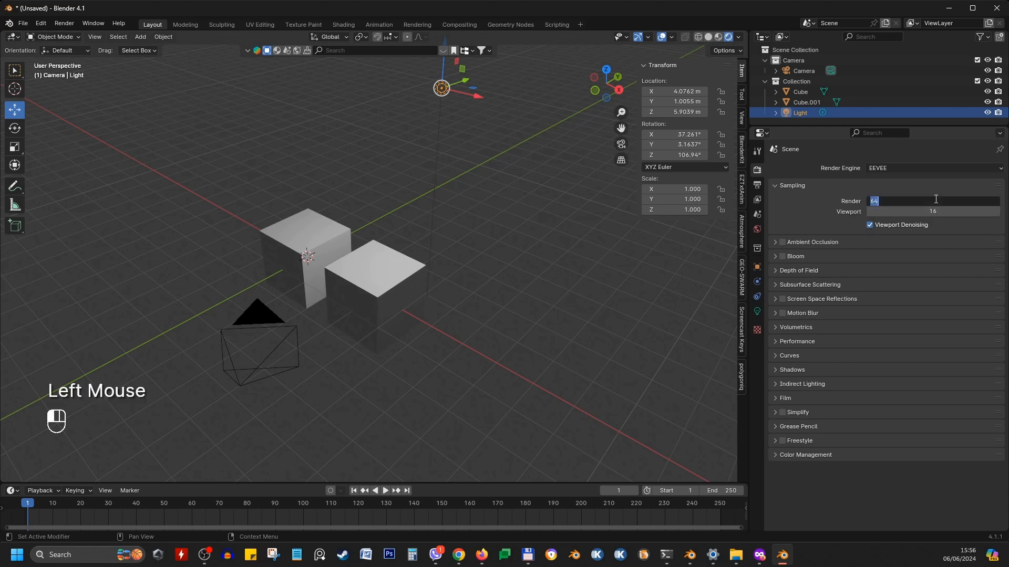
left_click(934, 201)
type("*2")
key("Return")
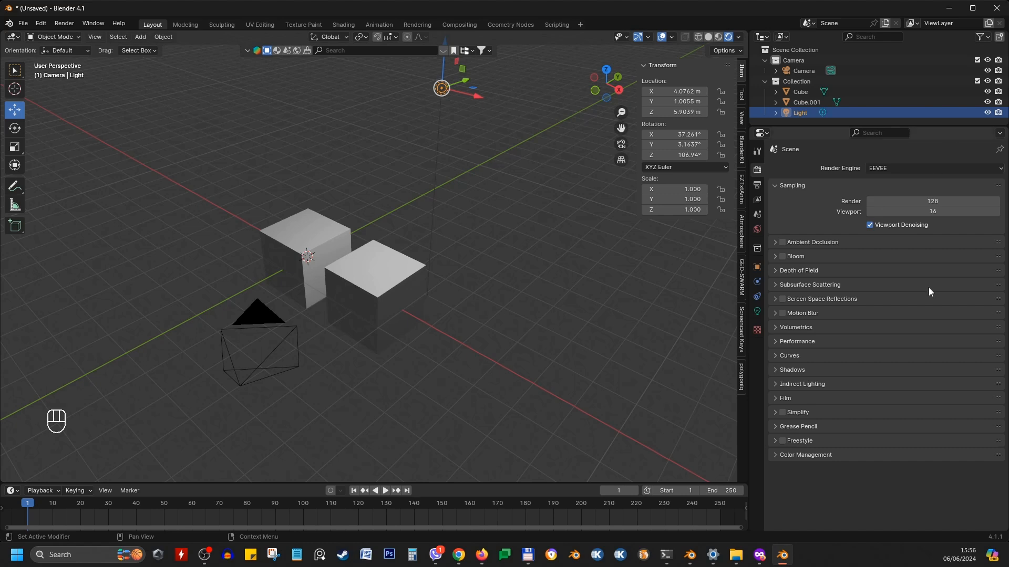
Expand the Color Management settings and open the list of Look options
left_click(775, 455)
scroll(890, 361, "down", 3)
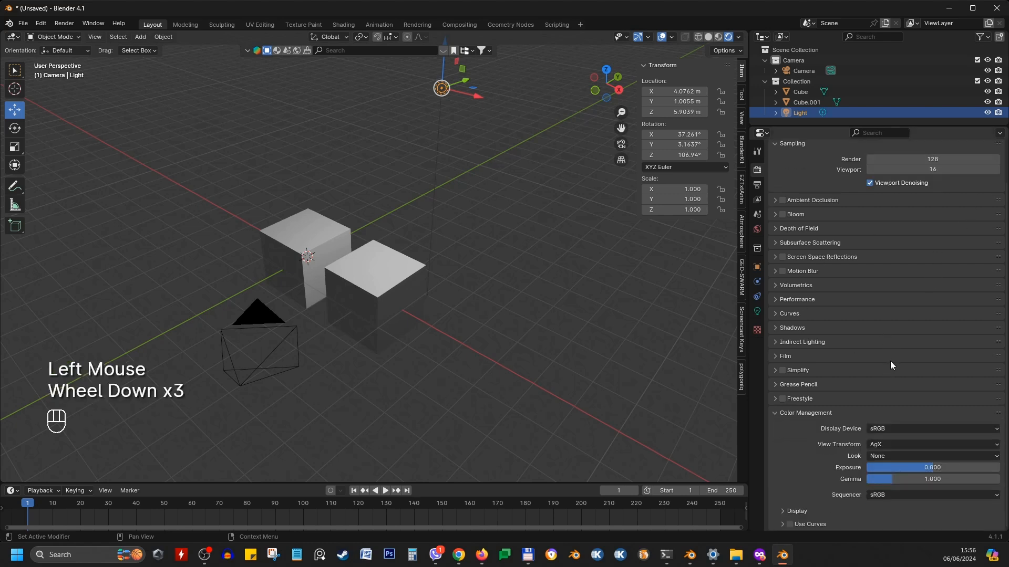
left_click(887, 456)
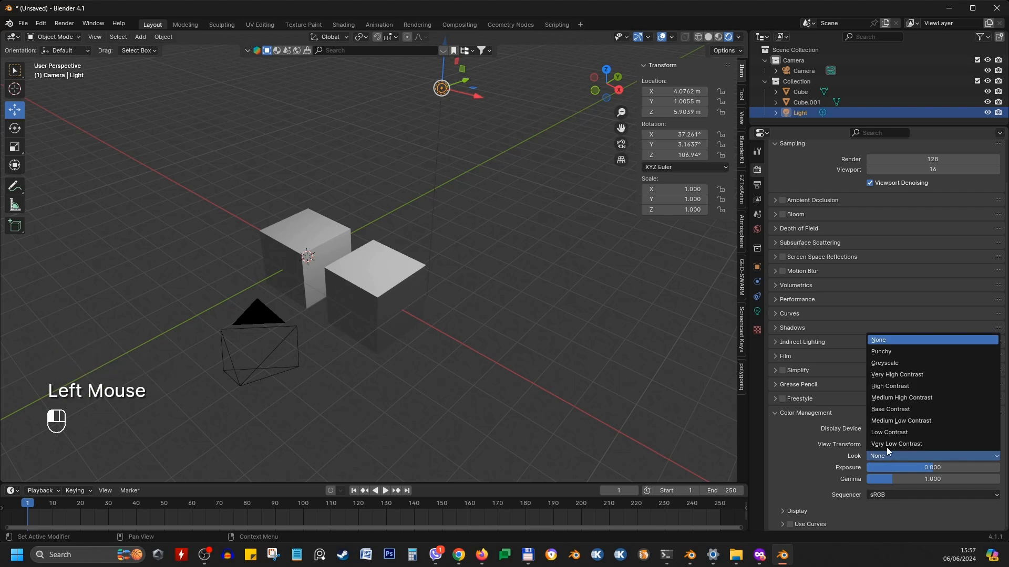
Browse the Output, View Layer and Scene property tabs, expanding and collapsing the View Layer and Passes panels
left_click(757, 184)
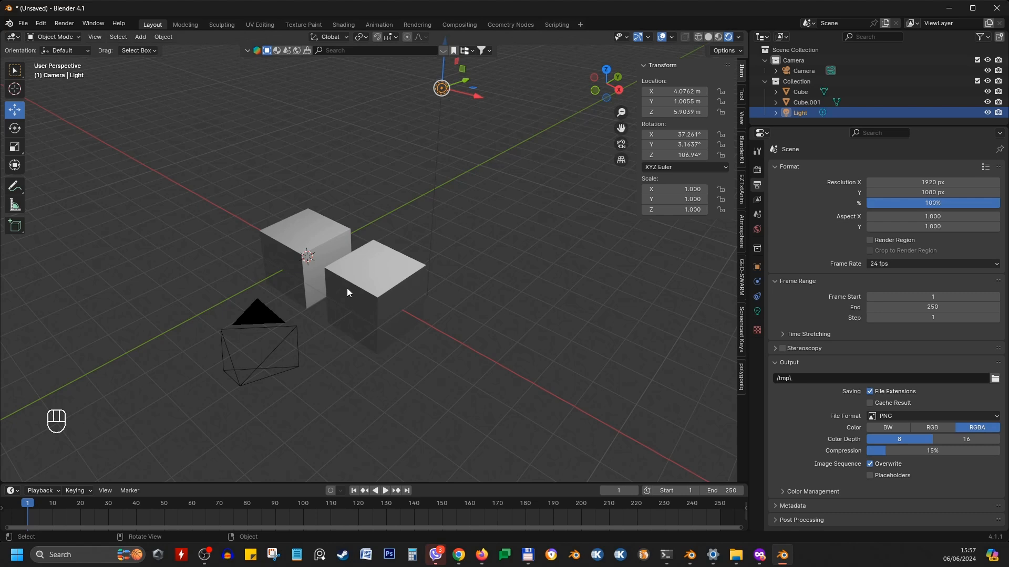
left_click(757, 199)
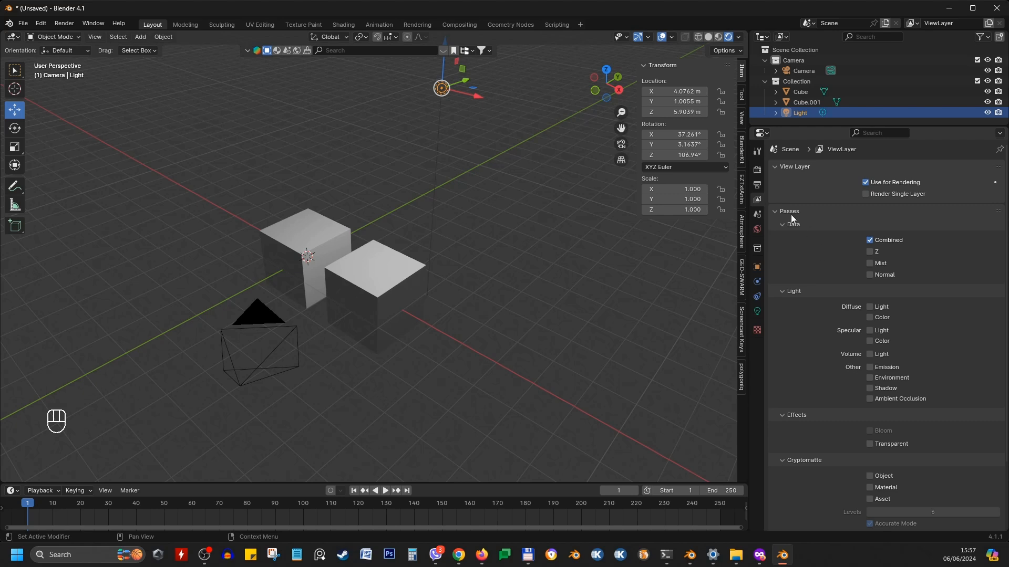
left_click(777, 167)
left_click(773, 180)
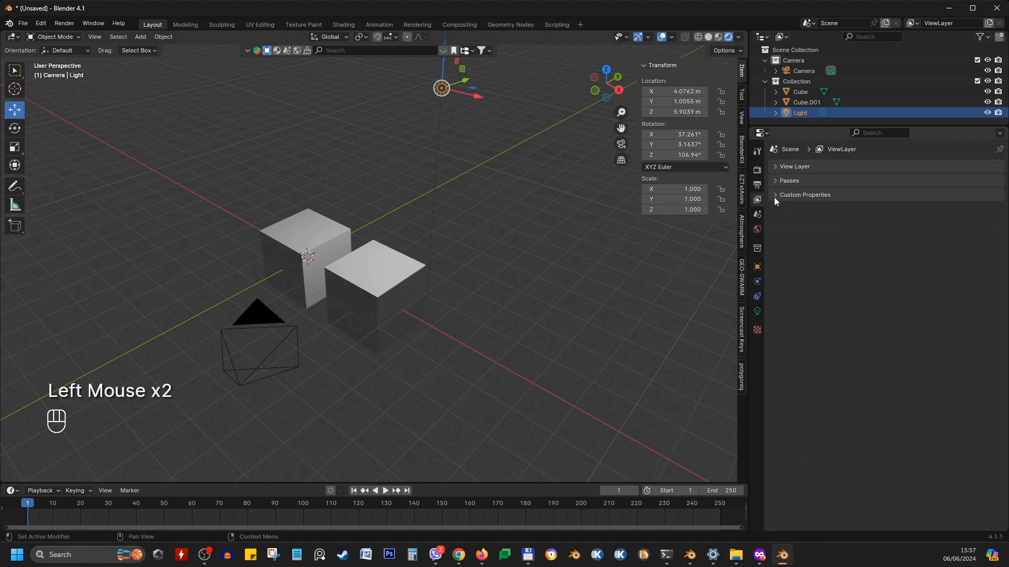
left_click(775, 181)
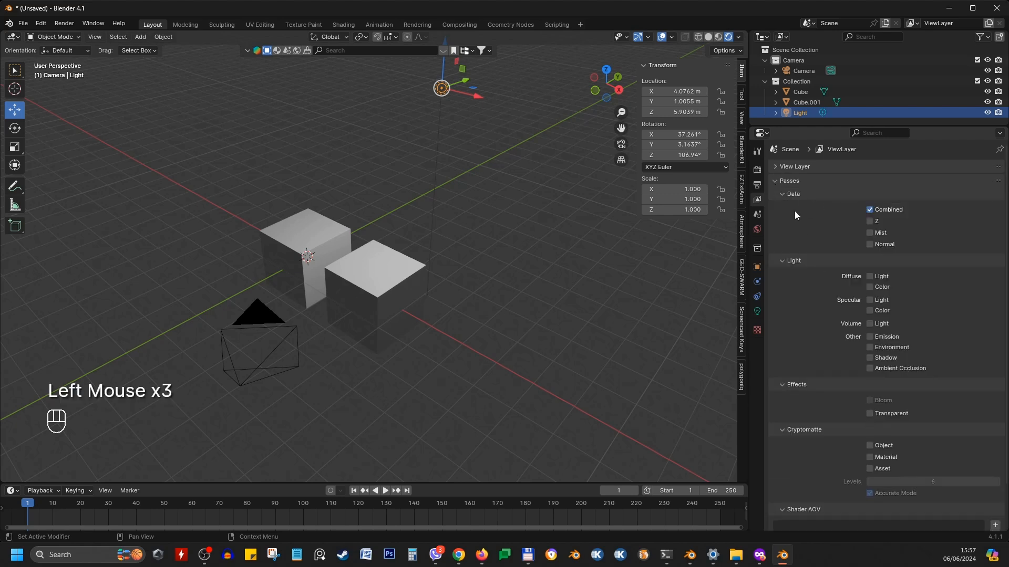
left_click(756, 215)
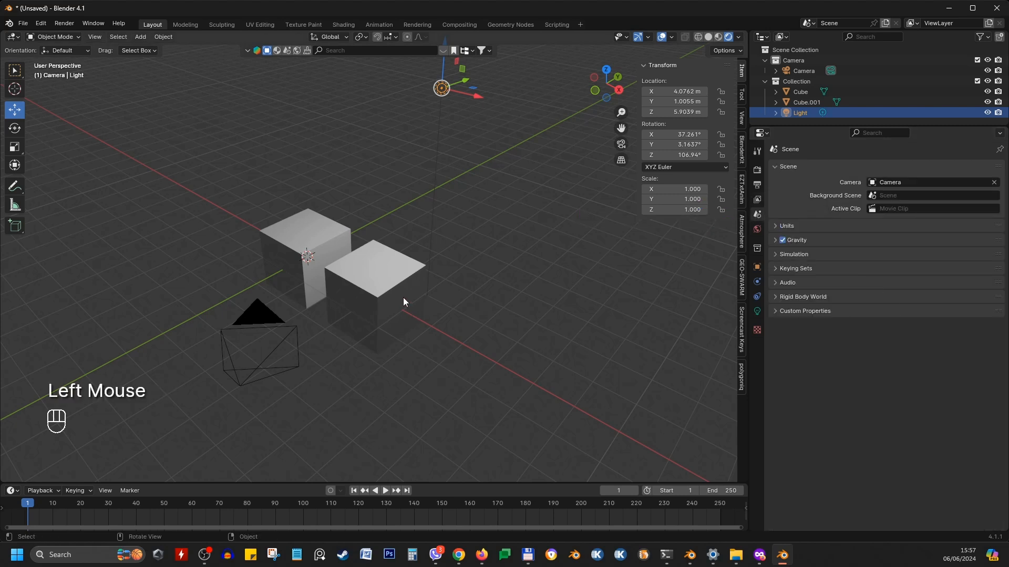
Select the camera and expand the Units panel in the Scene properties
left_click(280, 344)
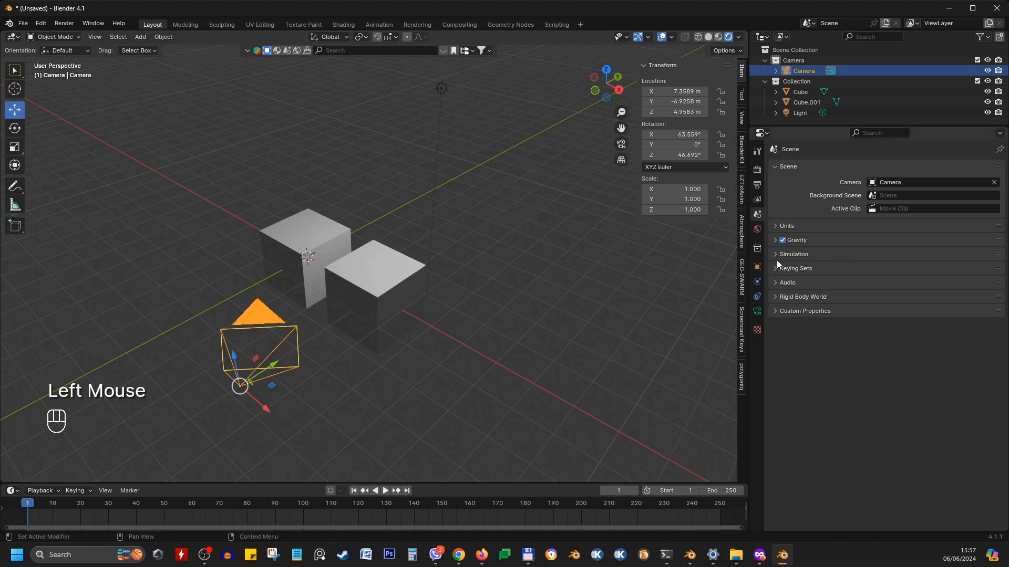
left_click(776, 226)
left_click(910, 181)
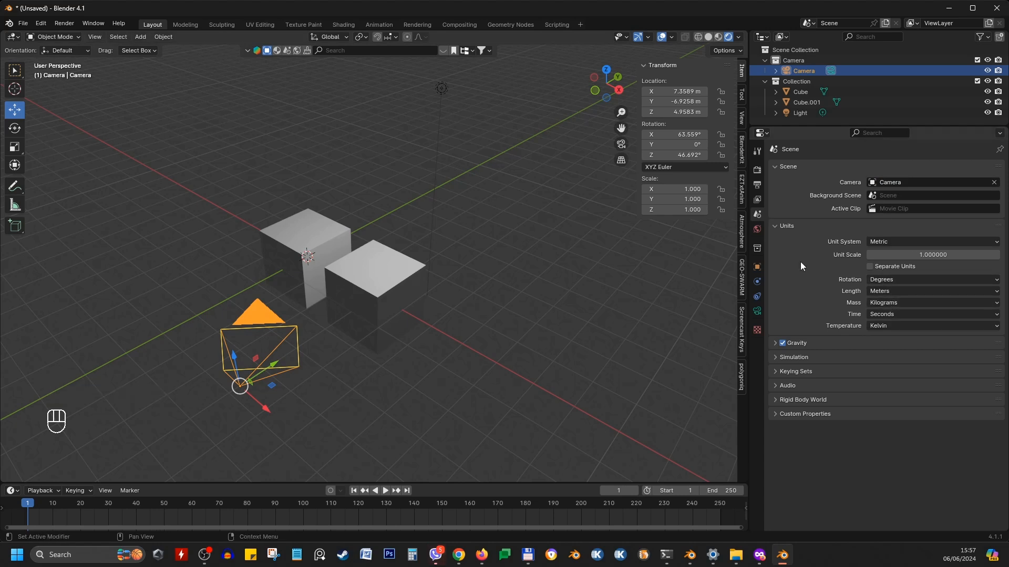
Open the World properties and examine the background and atmosphere settings
left_click(756, 229)
scroll(366, 311, "down", 1)
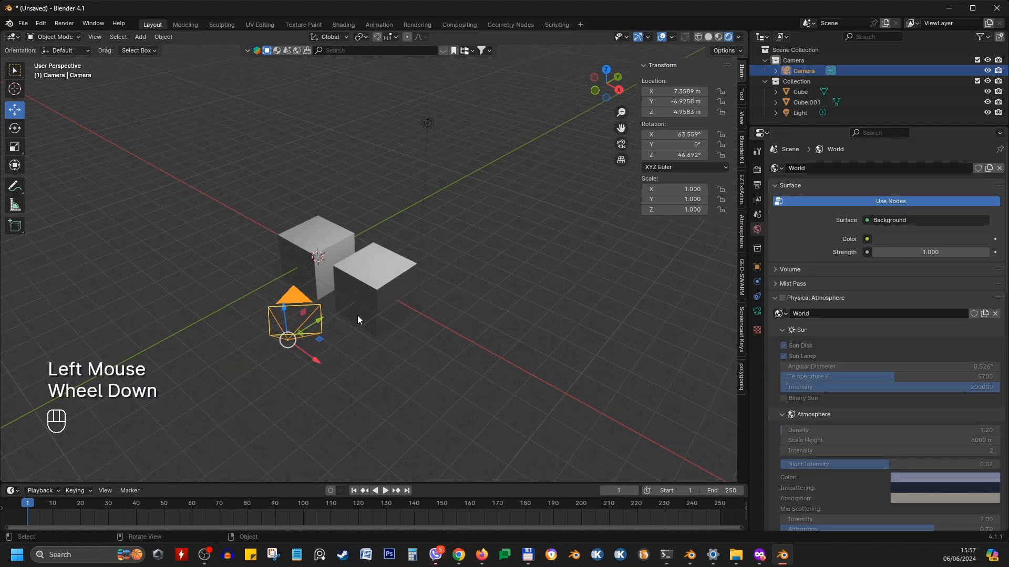
middle_click_drag(357, 315, 440, 293)
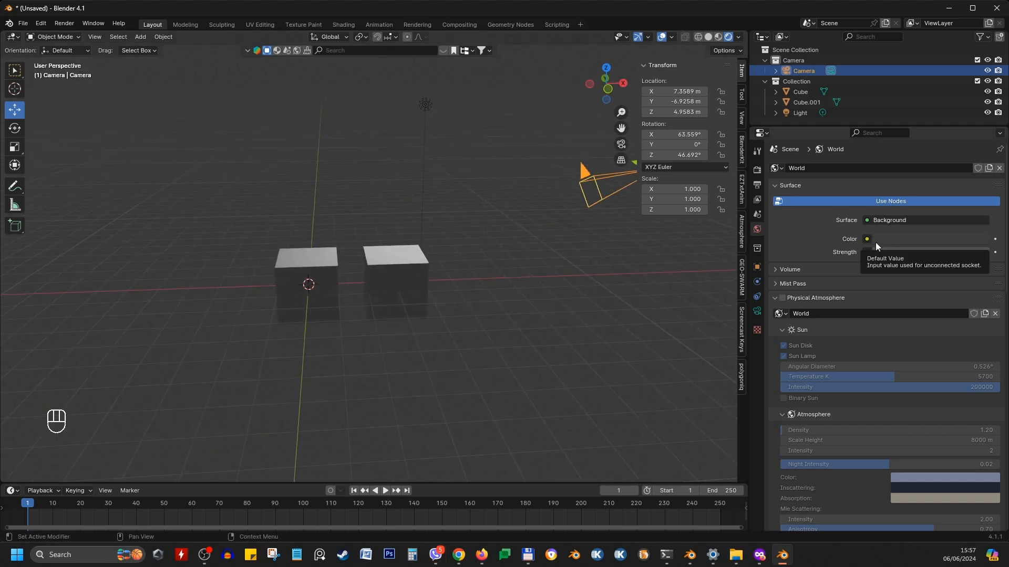
Select the left cube and open its Object properties, expanding and collapsing the Relations panel
left_click(317, 260)
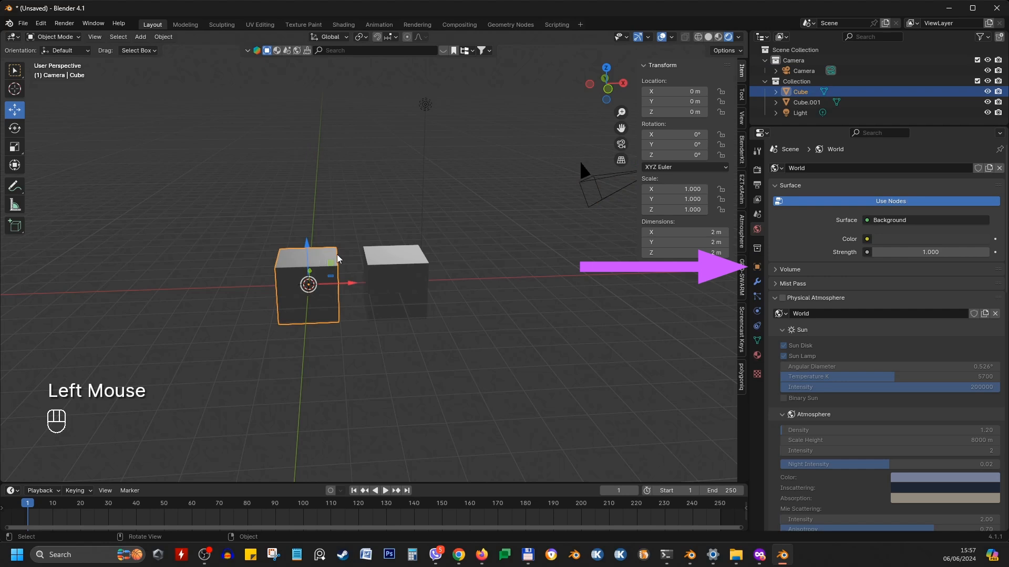
left_click(756, 266)
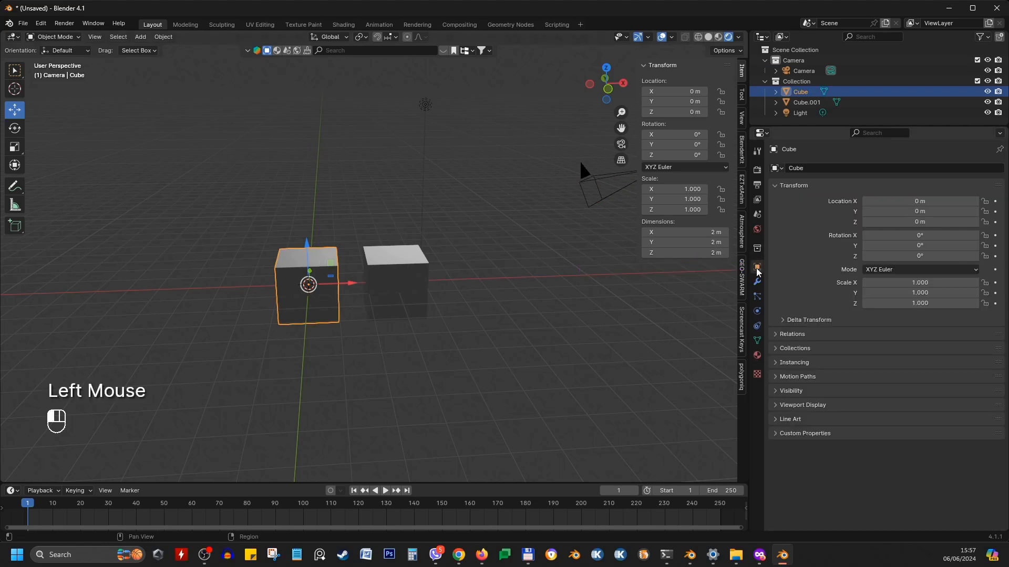
left_click(329, 254)
left_click(783, 346)
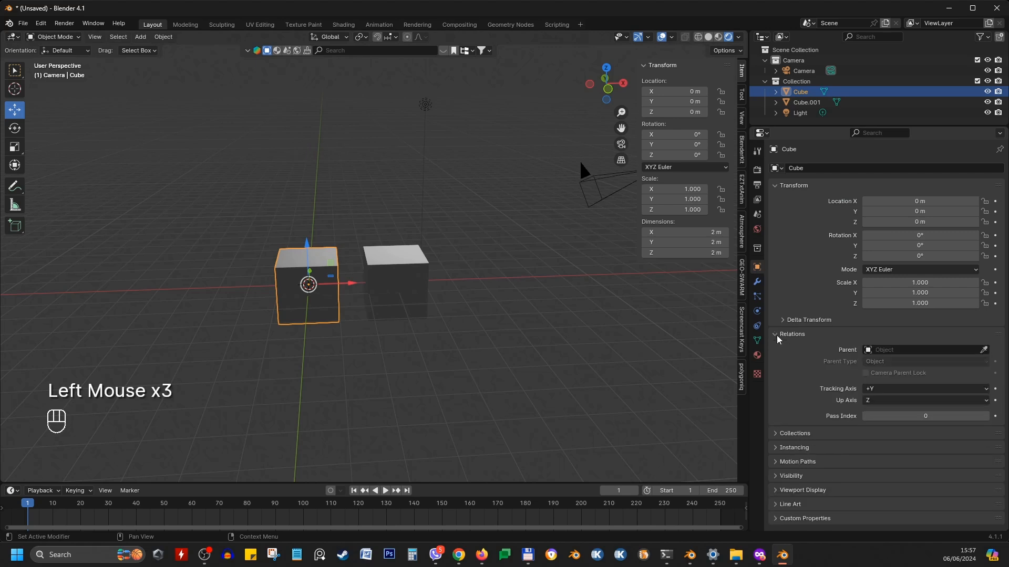
left_click(783, 346)
scroll(783, 360, "down", 2)
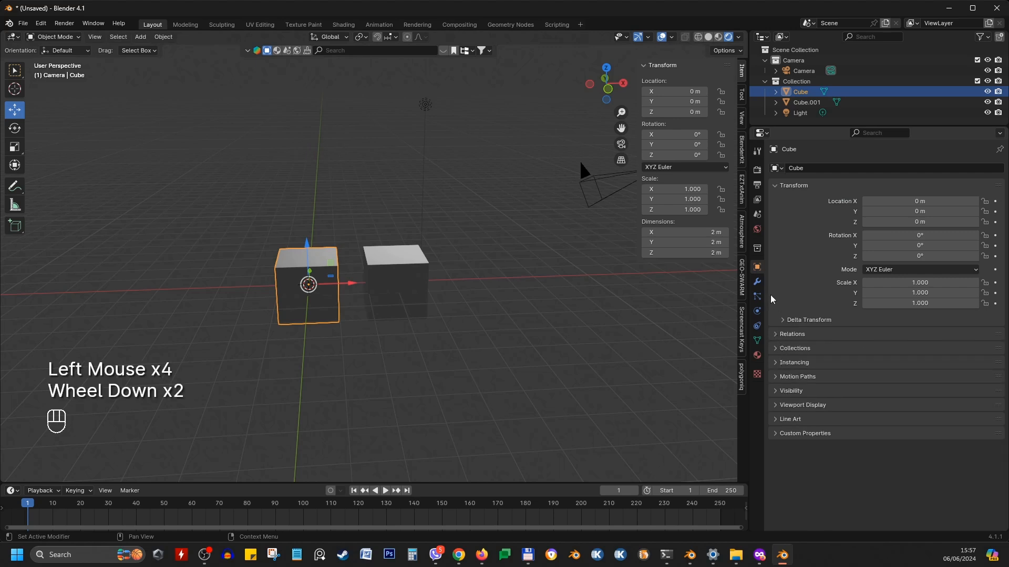
Add a Subdivision Surface modifier to the cube
left_click(759, 283)
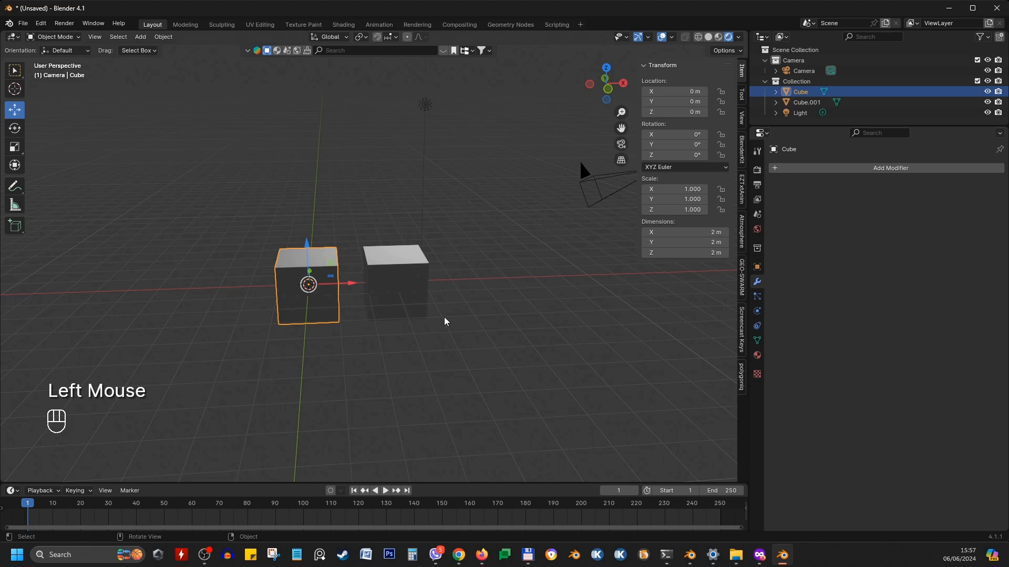
middle_click_drag(446, 320, 374, 313)
left_click(868, 166)
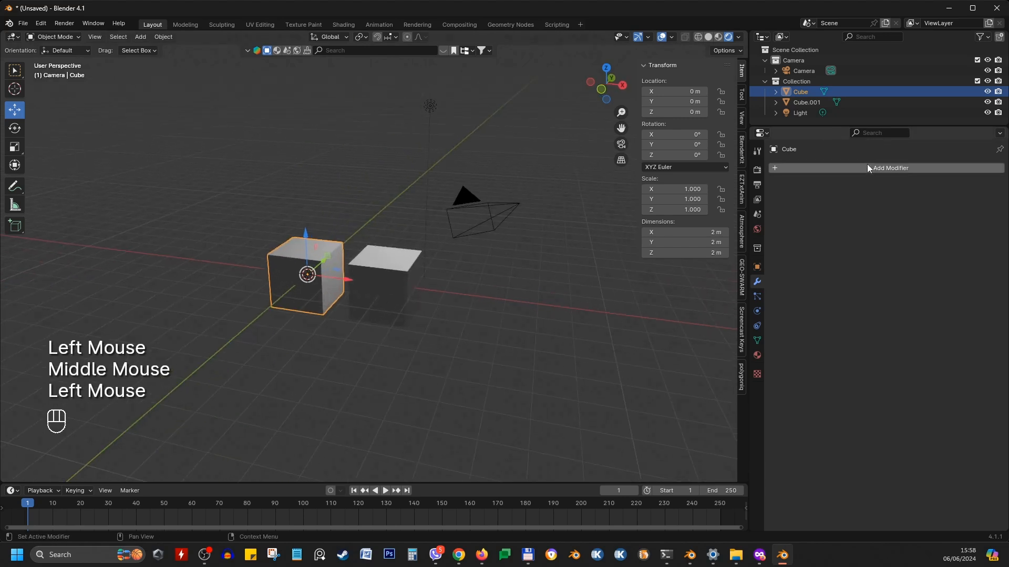
left_click(868, 166)
mouse_move(830, 205)
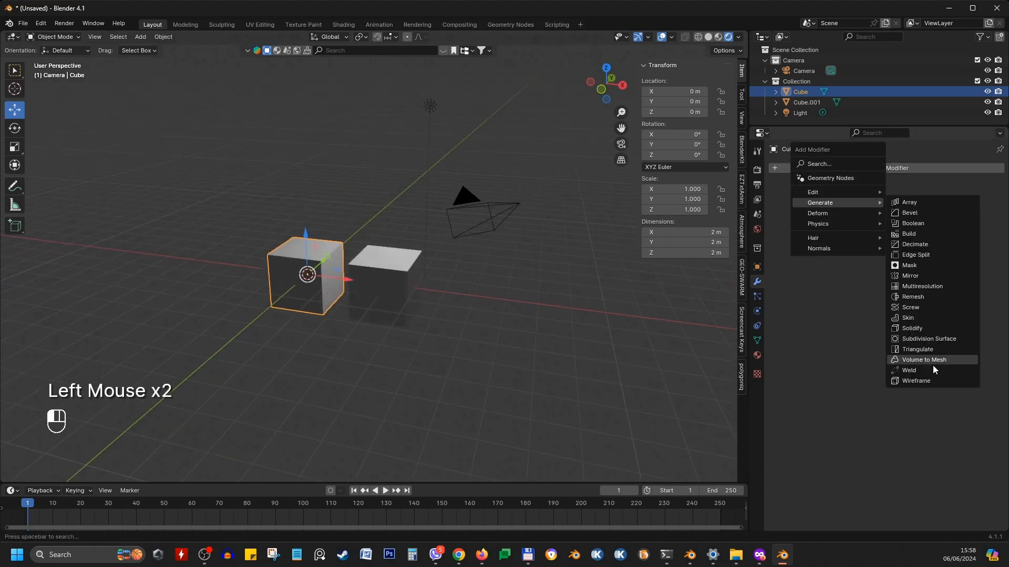
left_click(923, 337)
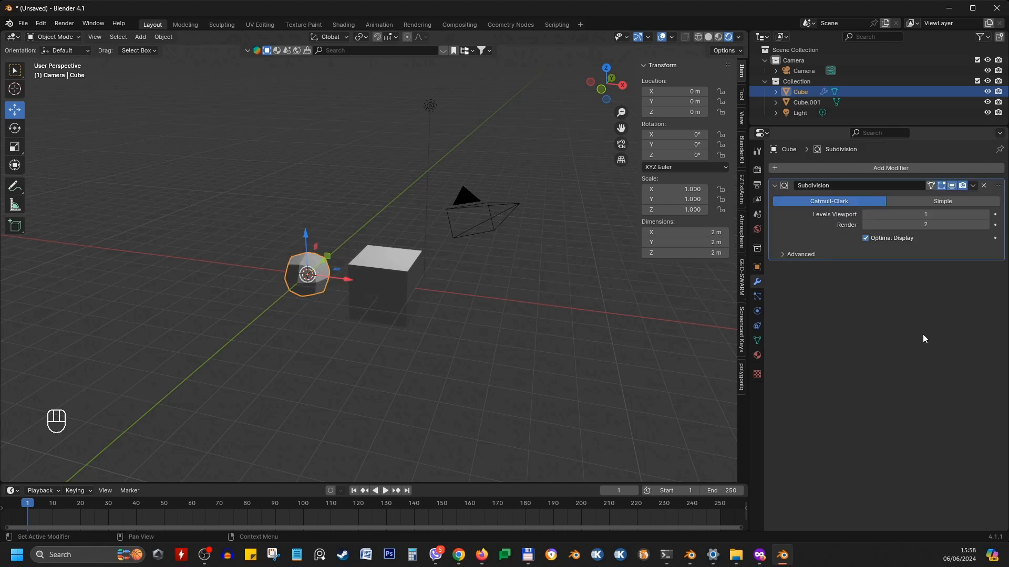
Remove the Subdivision modifier from the cube
scroll(358, 297, "up", 1)
middle_click_drag(358, 298, 446, 250, "shift")
scroll(456, 248, "up", 1)
left_click(984, 185)
Add a particle system to the cube and switch its type to Hair
middle_click_drag(341, 284, 449, 203, "shift")
left_click(757, 297)
scroll(350, 267, "down", 1)
scroll(374, 287, "down", 1)
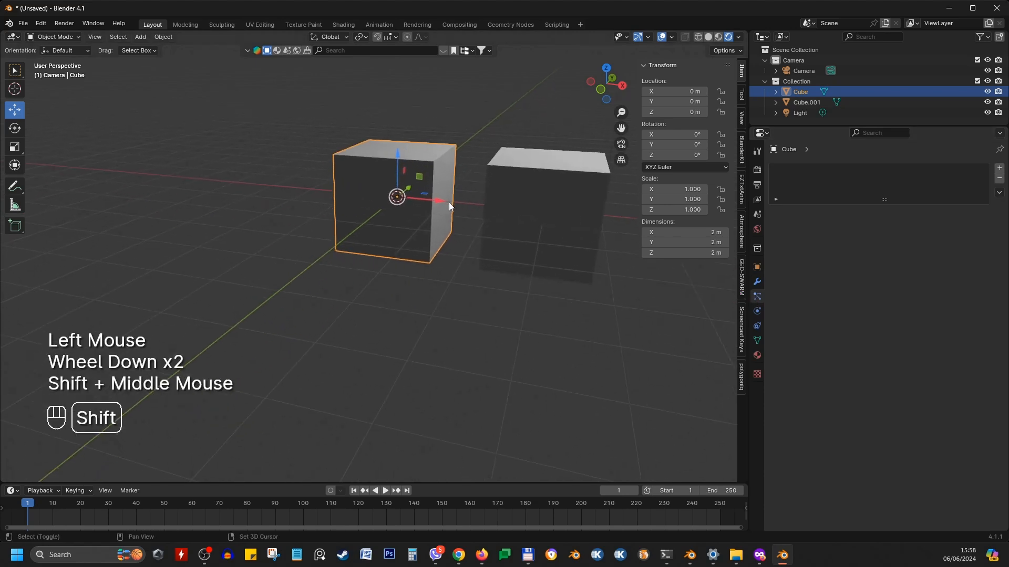
left_click(999, 169)
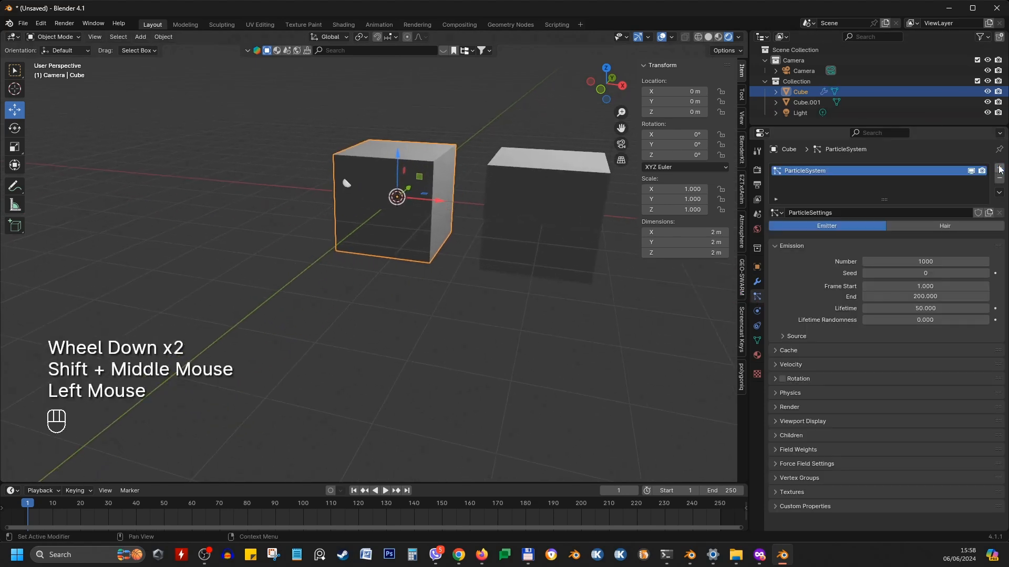
left_click(941, 226)
Switch the particle system type back to Emitter
middle_click_drag(419, 233, 460, 241)
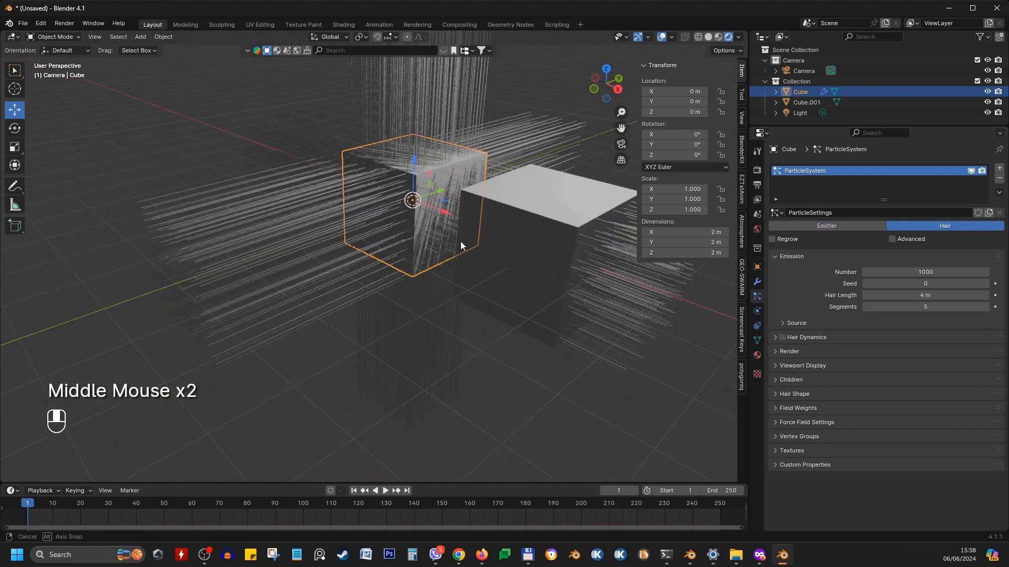
left_click(849, 224)
Enlarge the timeline, play the particle animation and return to frame 1
left_click_drag(441, 483, 445, 439)
left_click(385, 447)
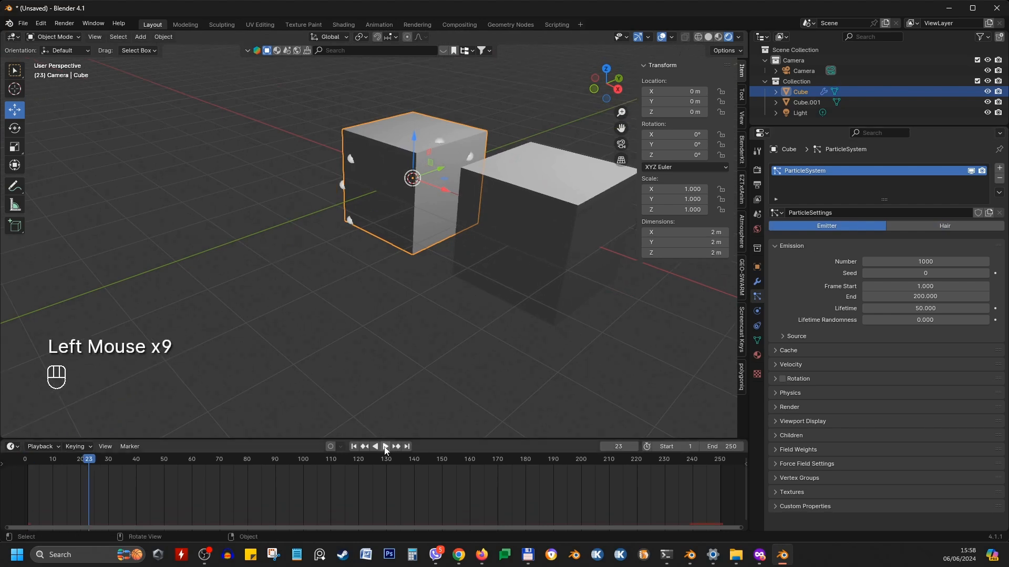
middle_click_drag(423, 275, 431, 336)
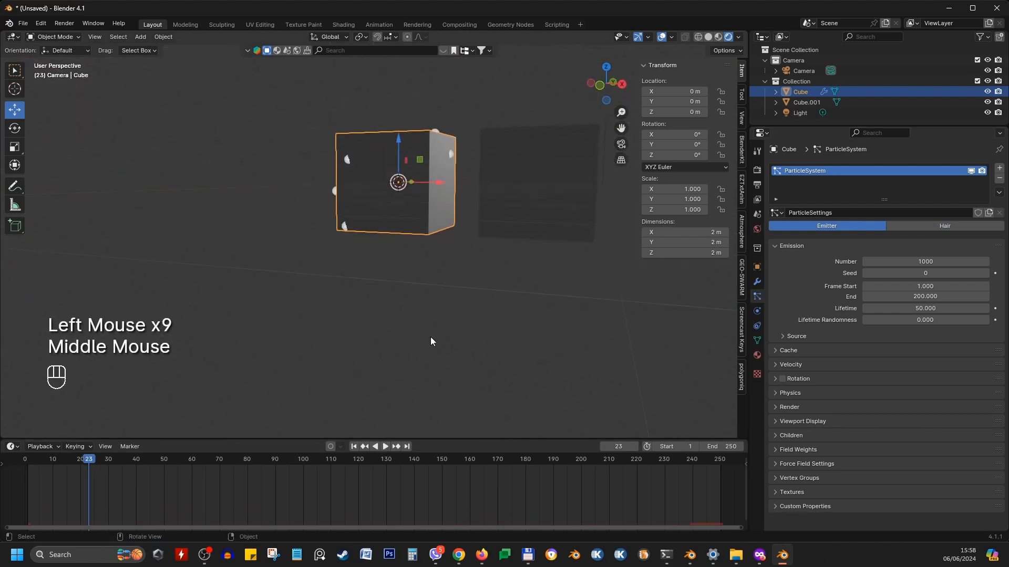
left_click(353, 447)
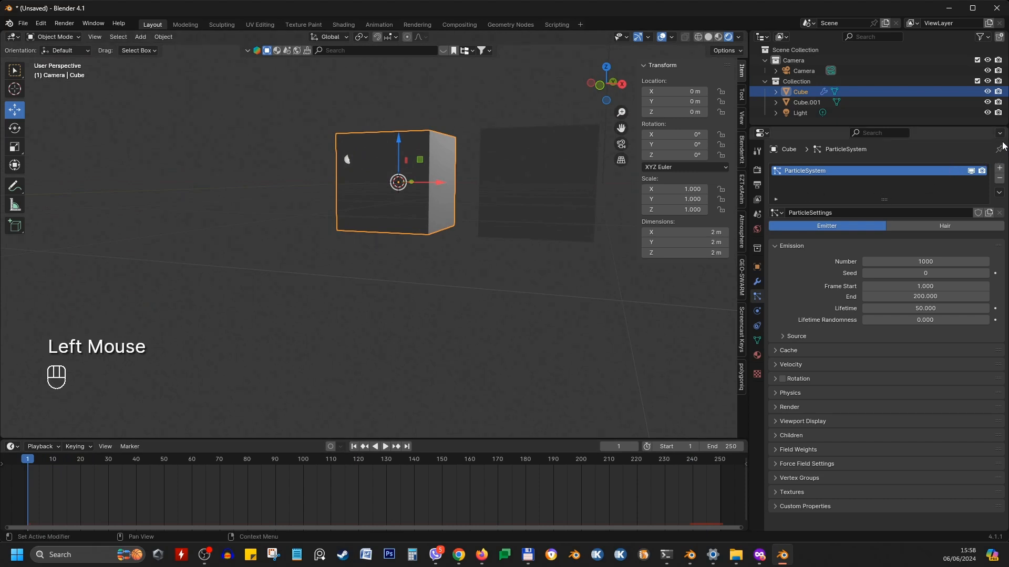
Remove the particle system from the cube
scroll(905, 195, "up", 2)
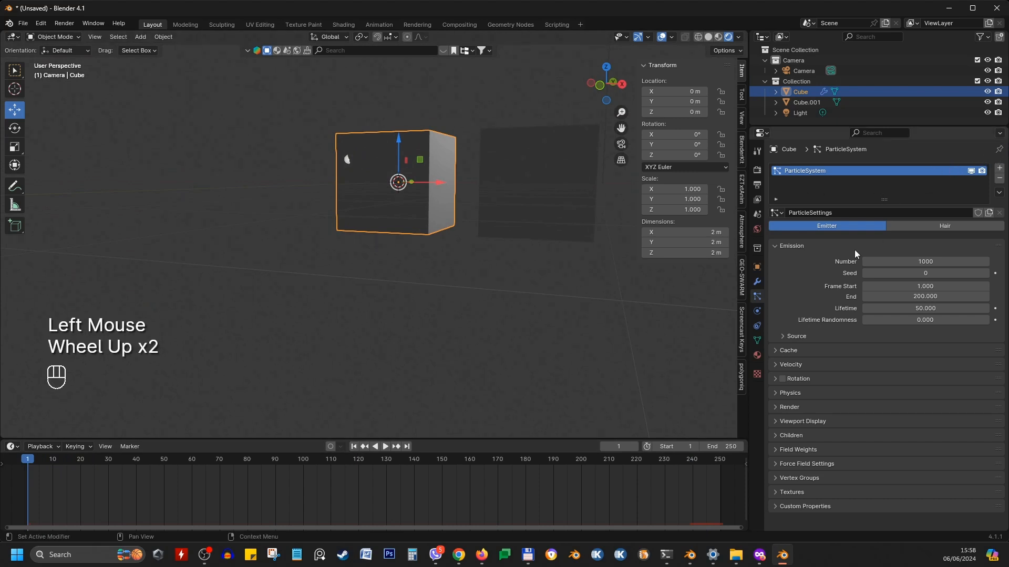
left_click(999, 179)
Open the Physics and Object Constraint properties of the cube
left_click(757, 312)
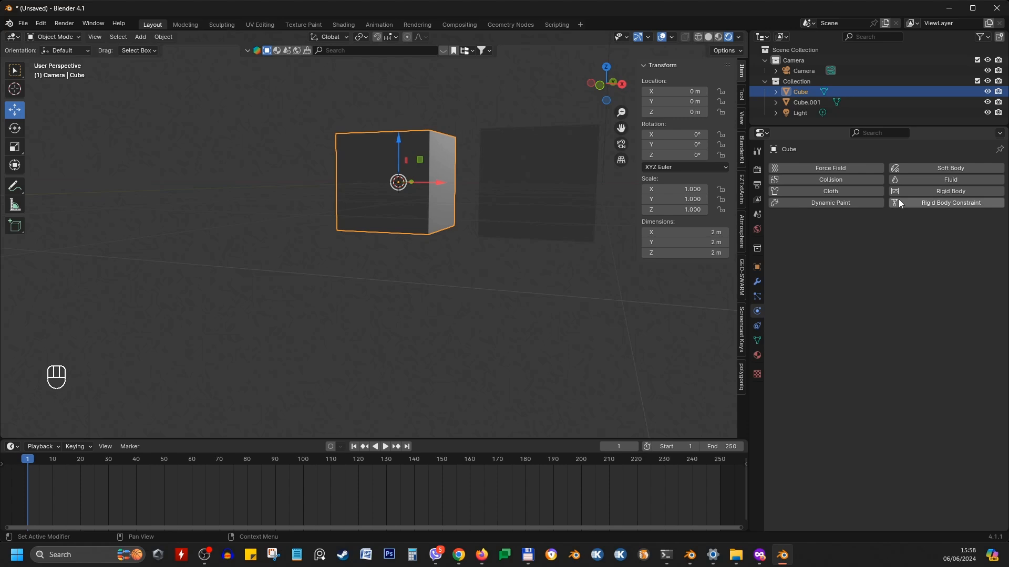
mouse_move(617, 333)
middle_mouse_down()
mouse_move(348, 245)
mouse_move(623, 330)
middle_mouse_up()
left_click(757, 326)
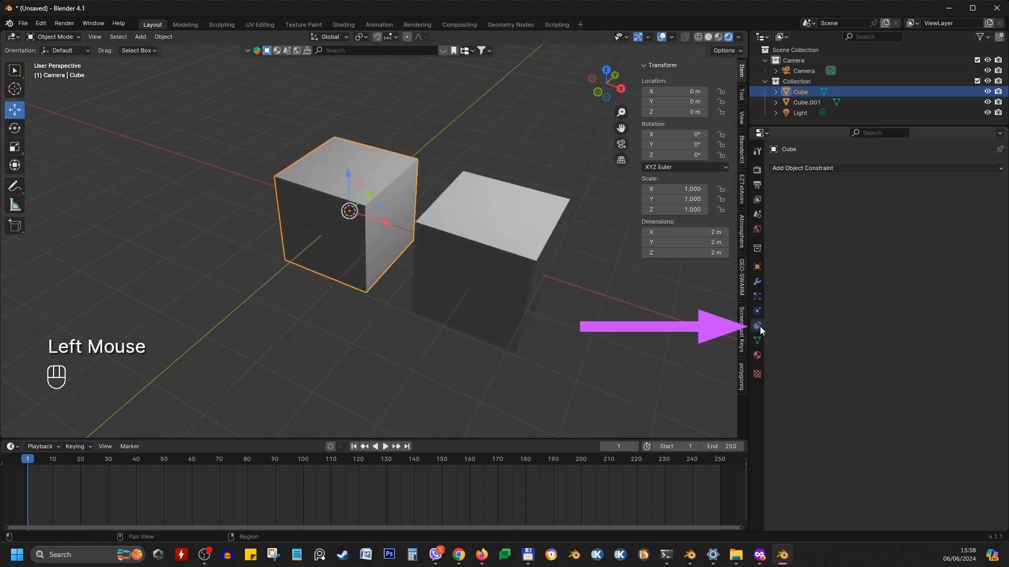
Open the Object Data properties and then the Material properties of the cube
left_click(896, 168)
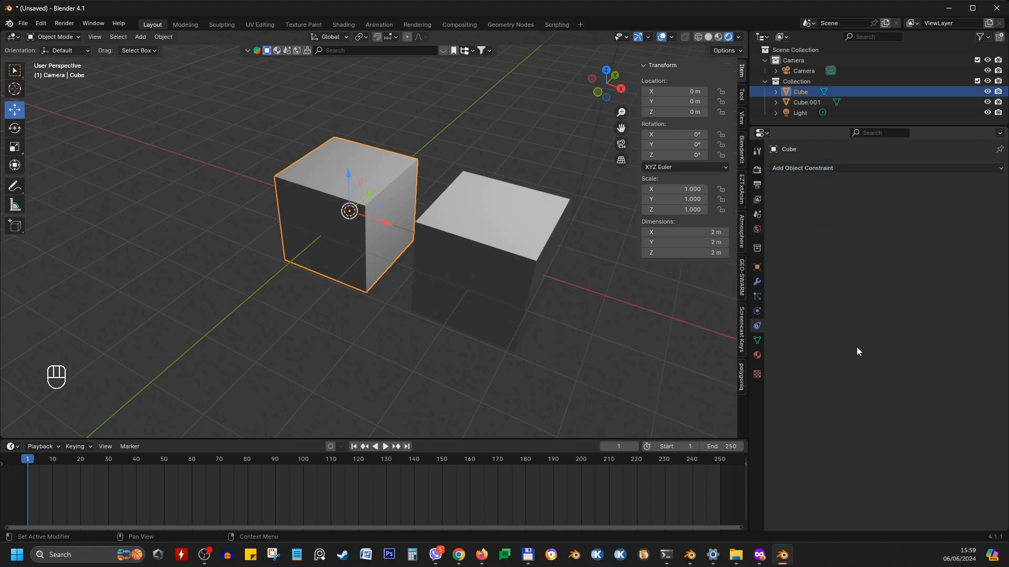
left_click(757, 340)
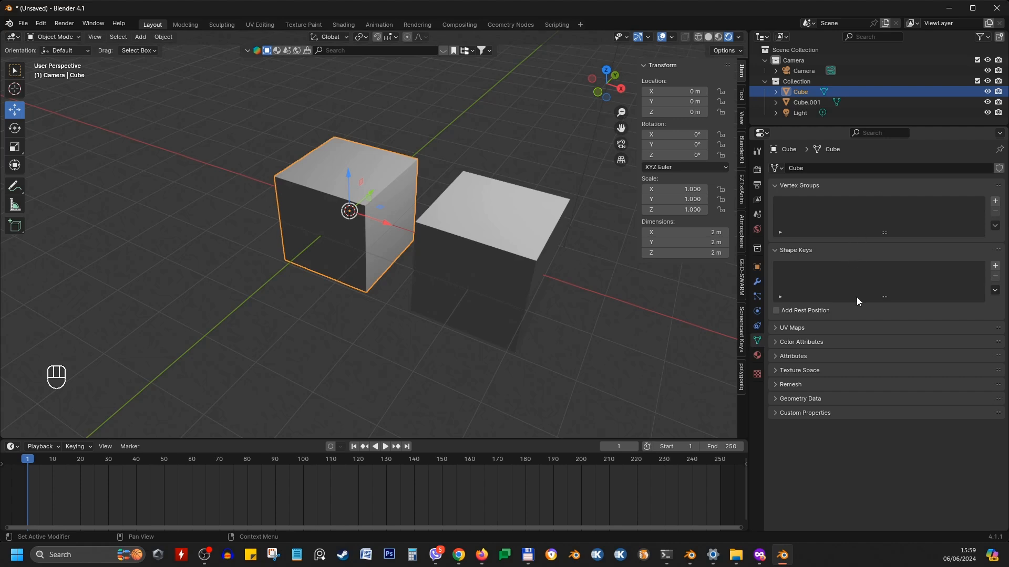
left_click(802, 371)
left_click(802, 370)
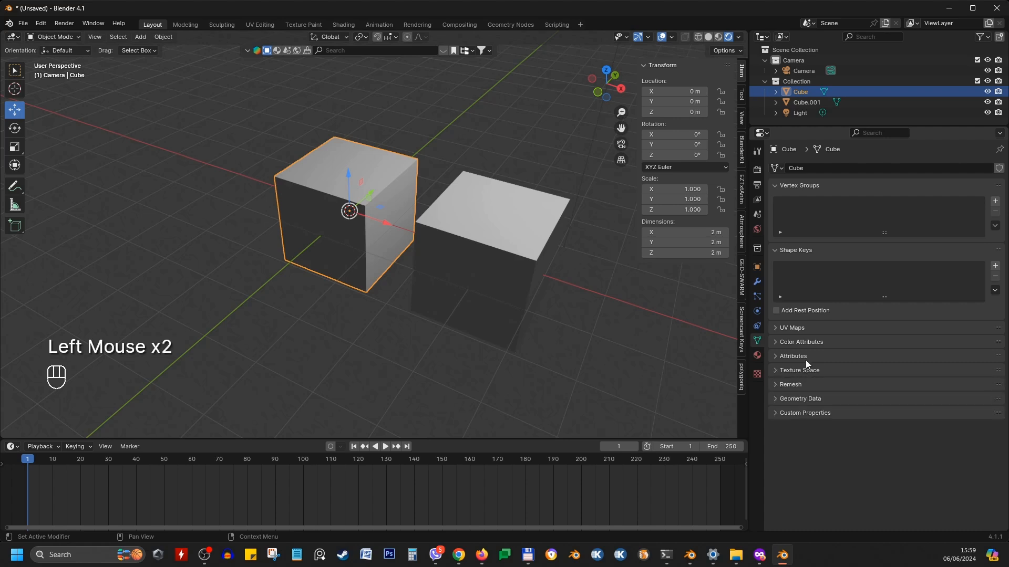
left_click(757, 356)
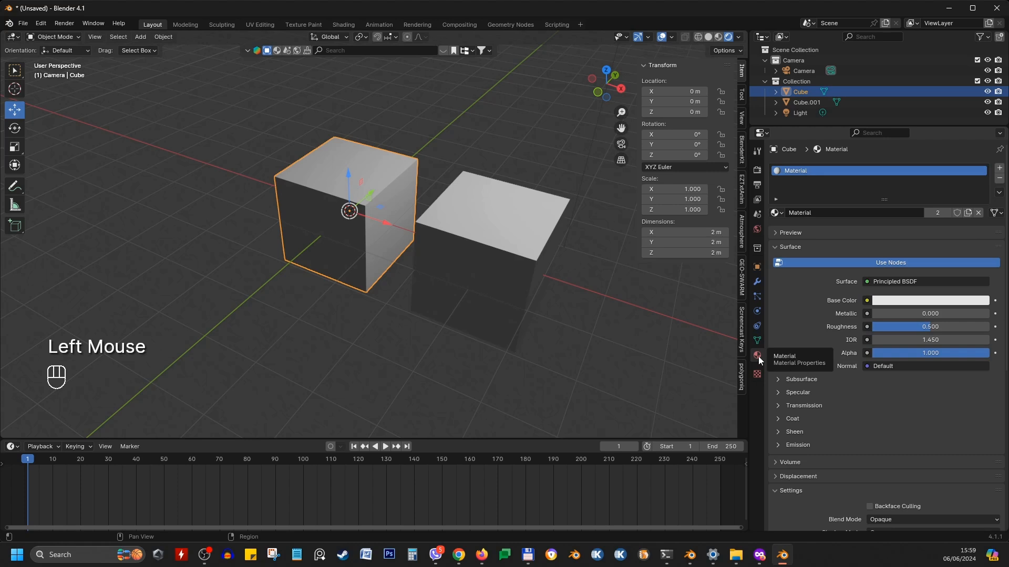
Remove the shared material slot from both the first cube and the second cube
left_click(356, 183)
left_click(471, 210)
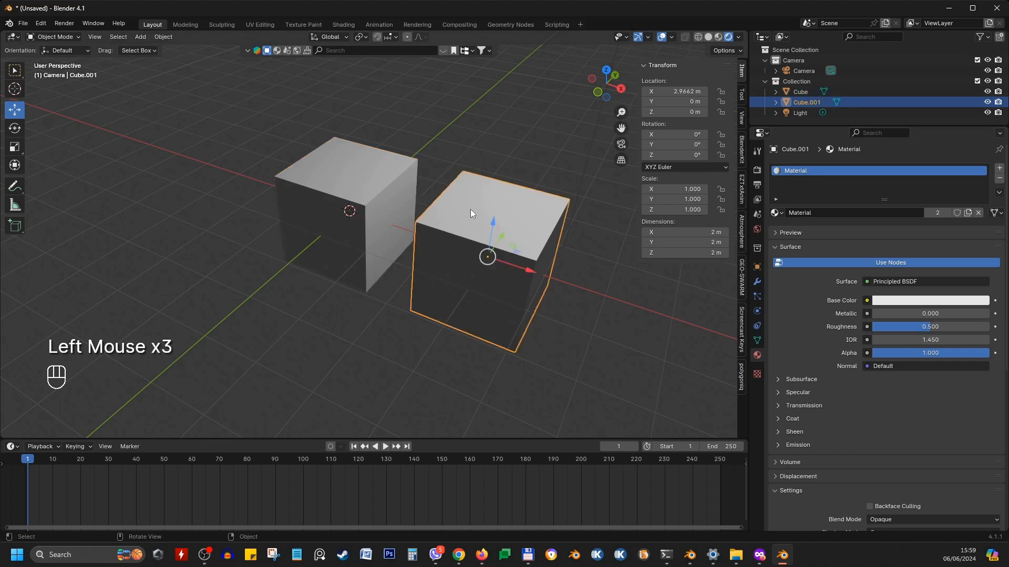
left_click(408, 175)
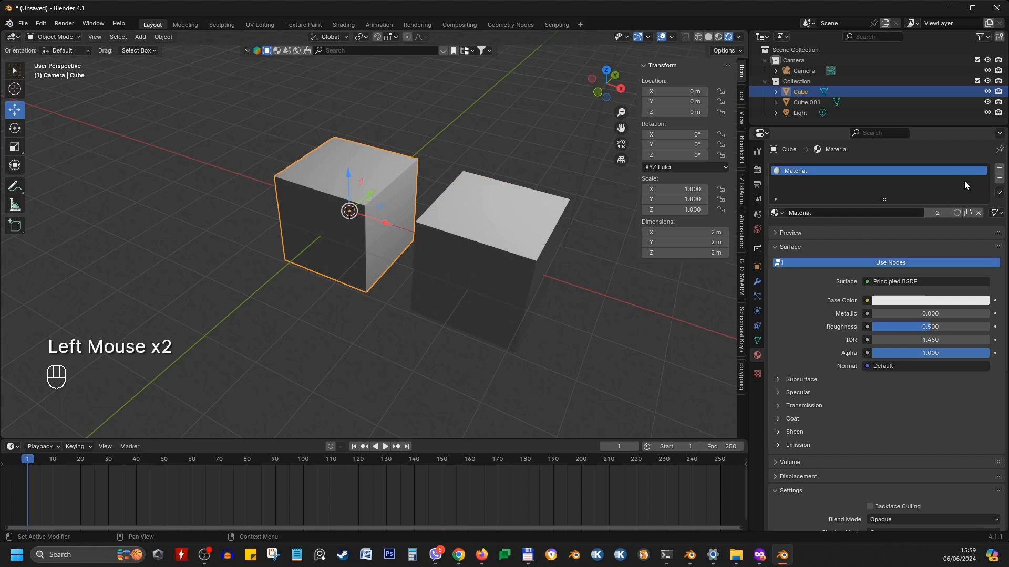
left_click(999, 179)
left_click(453, 214)
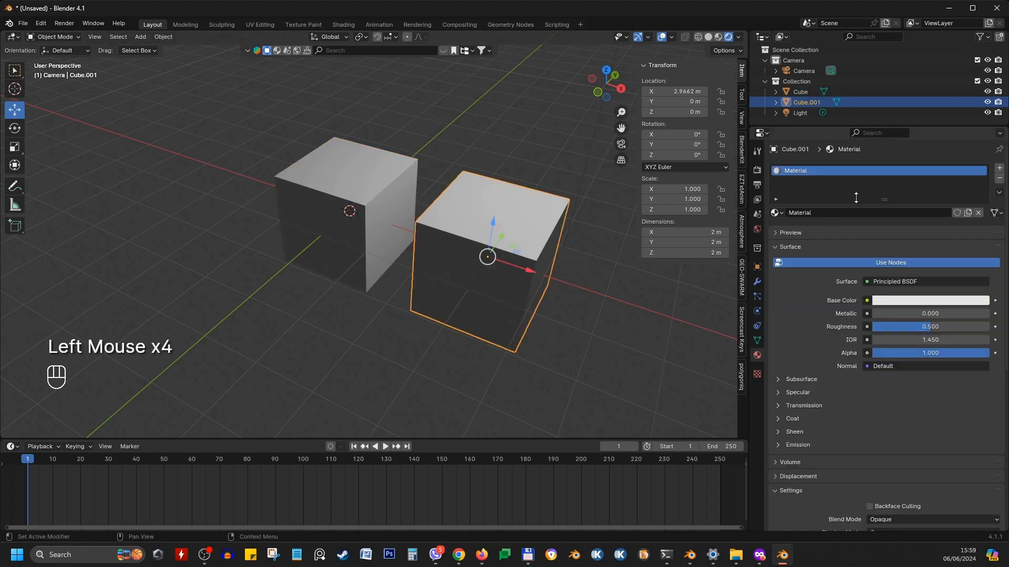
left_click(999, 179)
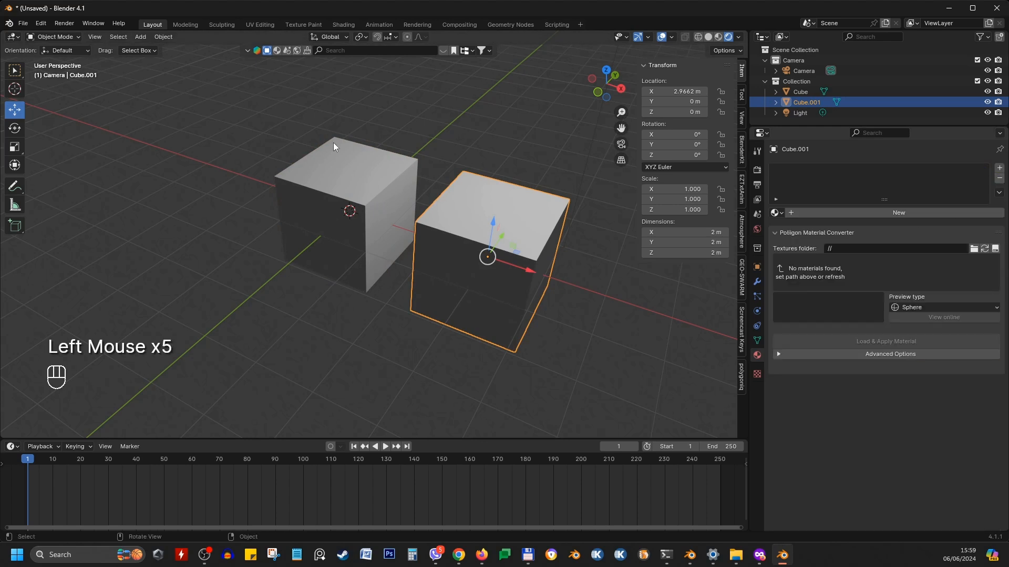
Select the second cube and open its Texture and Render properties
left_click(360, 171)
left_click(525, 284)
middle_click_drag(554, 295, 626, 338)
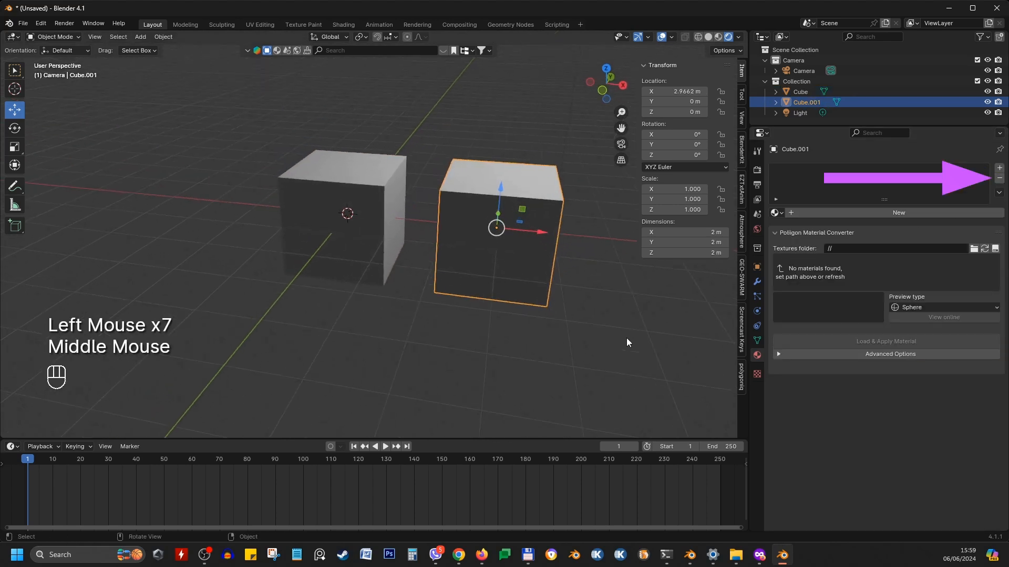
left_click(756, 374)
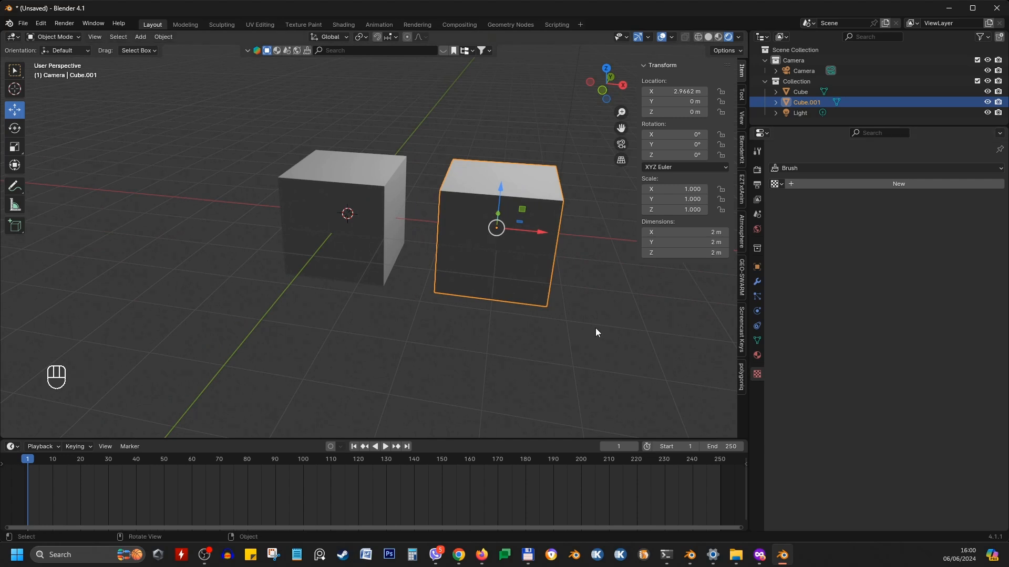
middle_click_drag(546, 265, 419, 295)
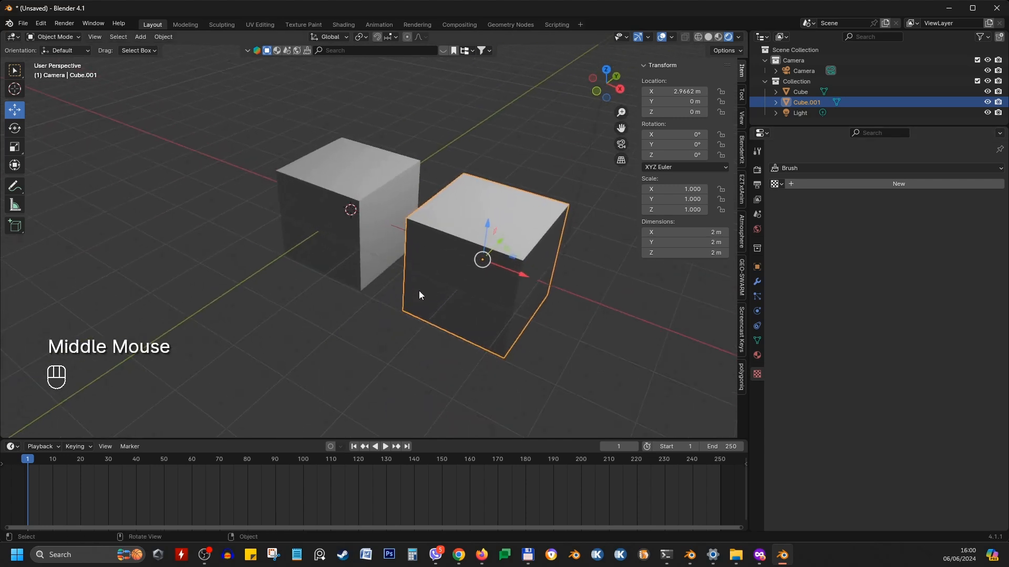
left_click(756, 170)
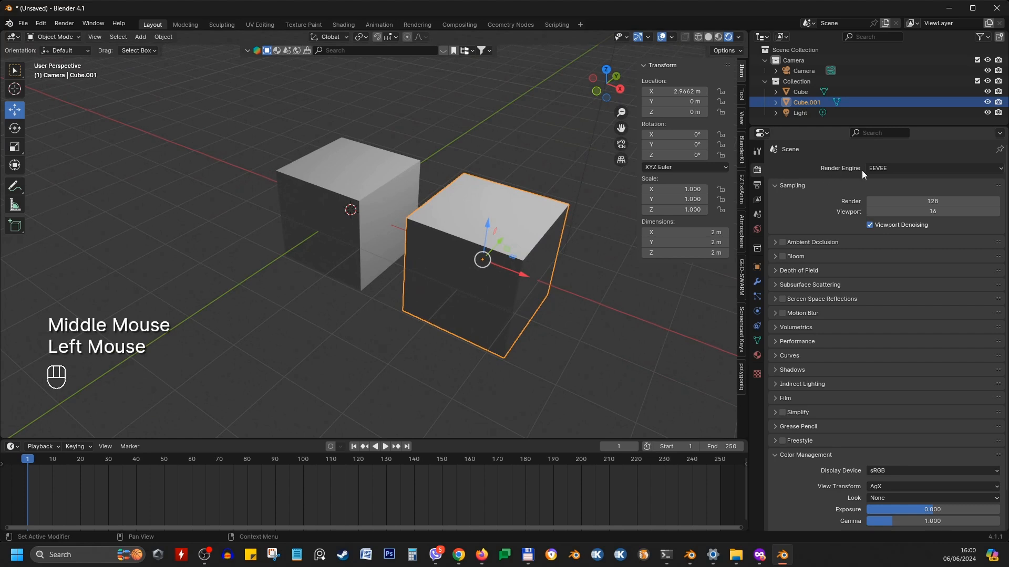
Select the first cube and create a new material for it in the Material properties
left_click(342, 155)
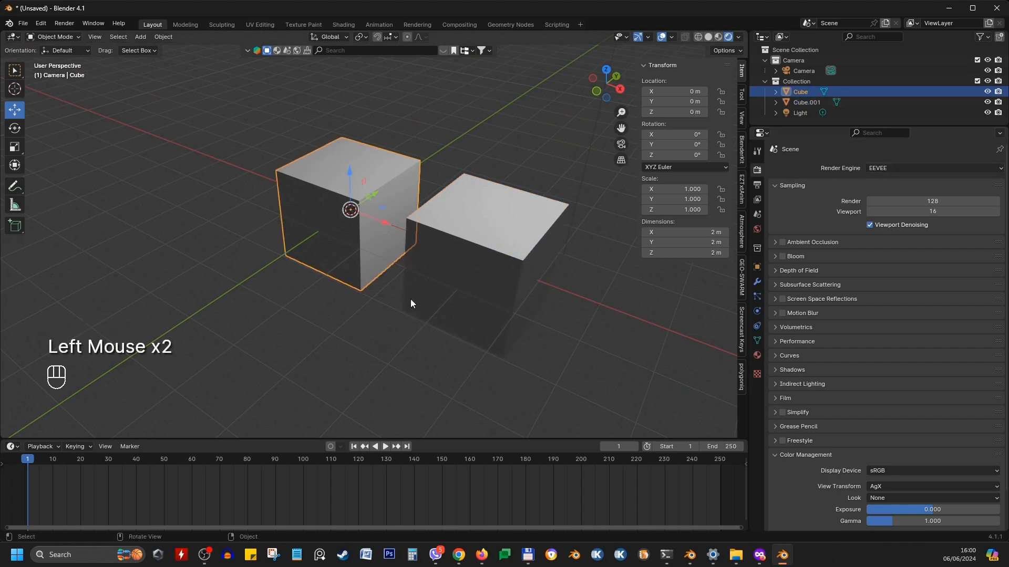
middle_click_drag(411, 298, 449, 290)
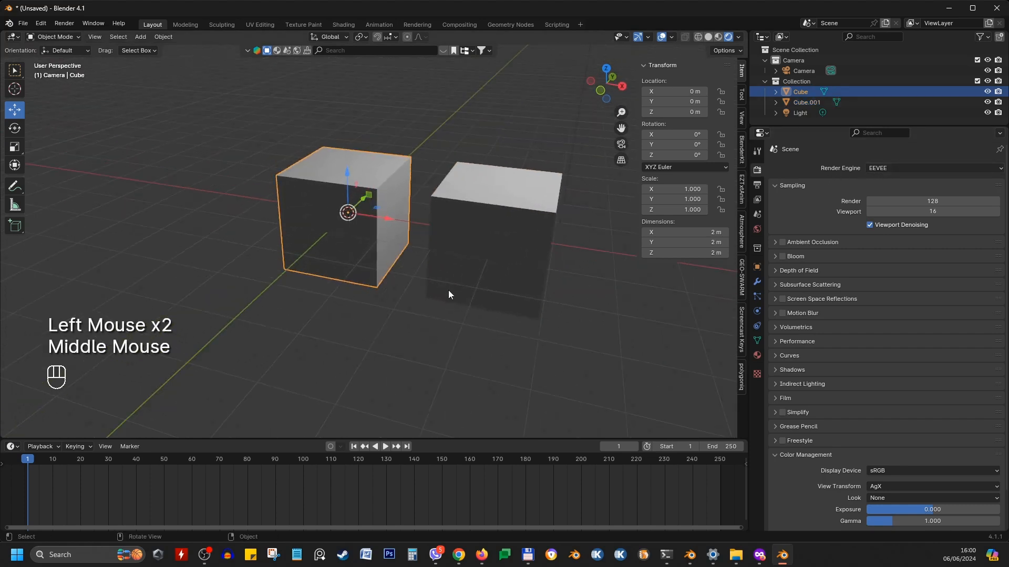
left_click(760, 359)
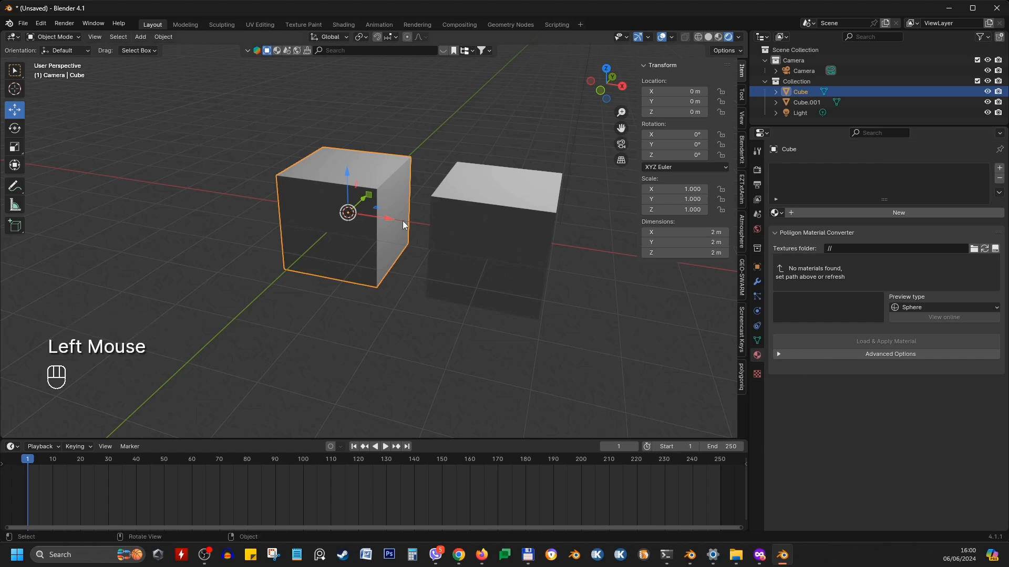
left_click(377, 170)
left_click(871, 215)
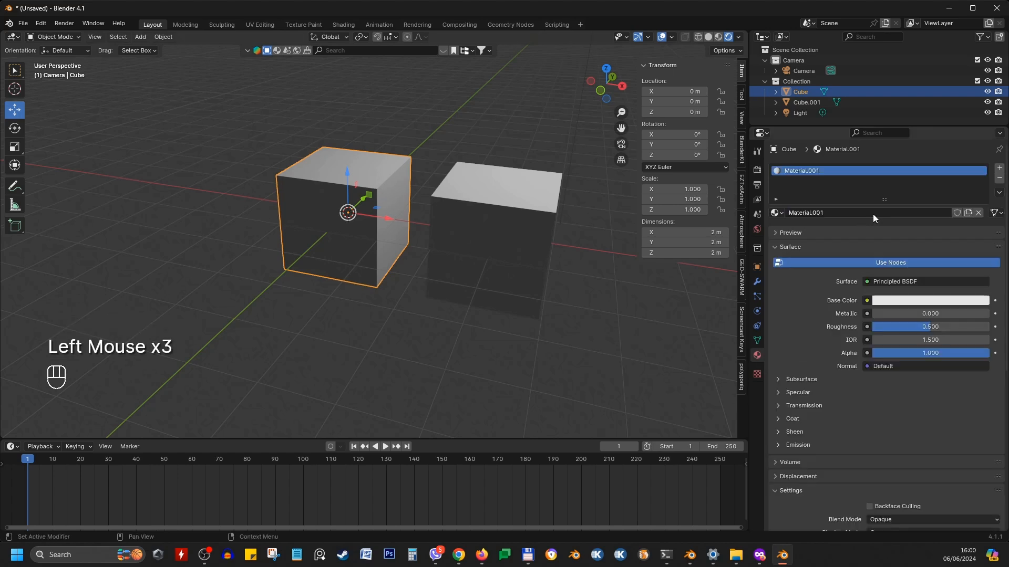
Rename the new material Cube1
left_click(863, 213)
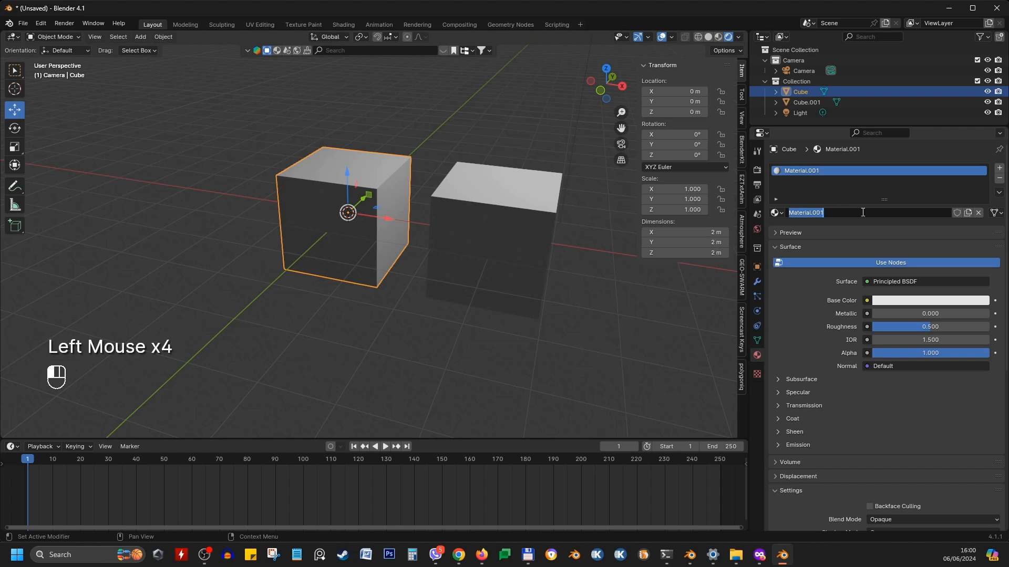
type("Cube1")
key("Return")
Set the Cube1 material's base color to blue
left_click(914, 302)
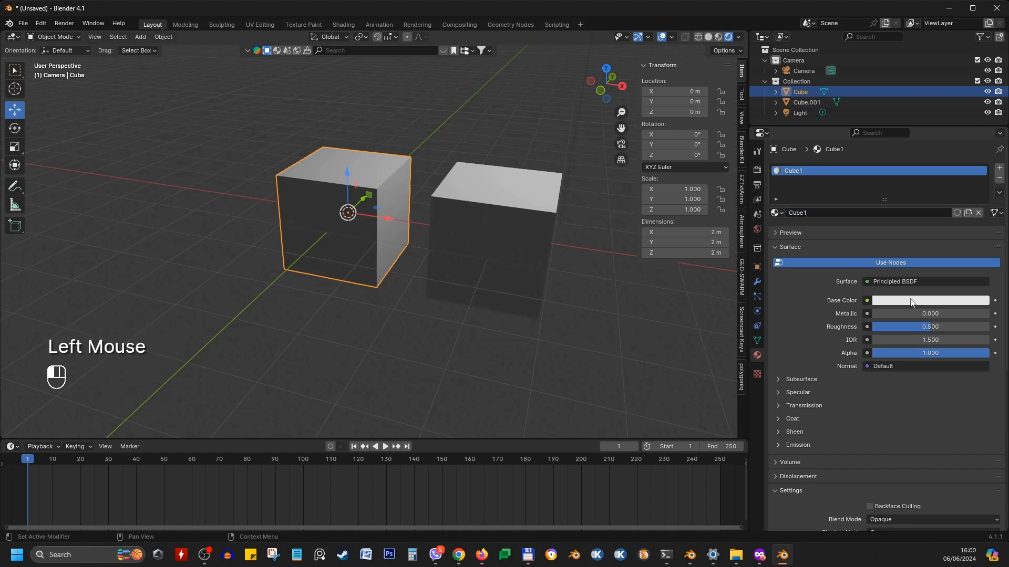
left_click(939, 157)
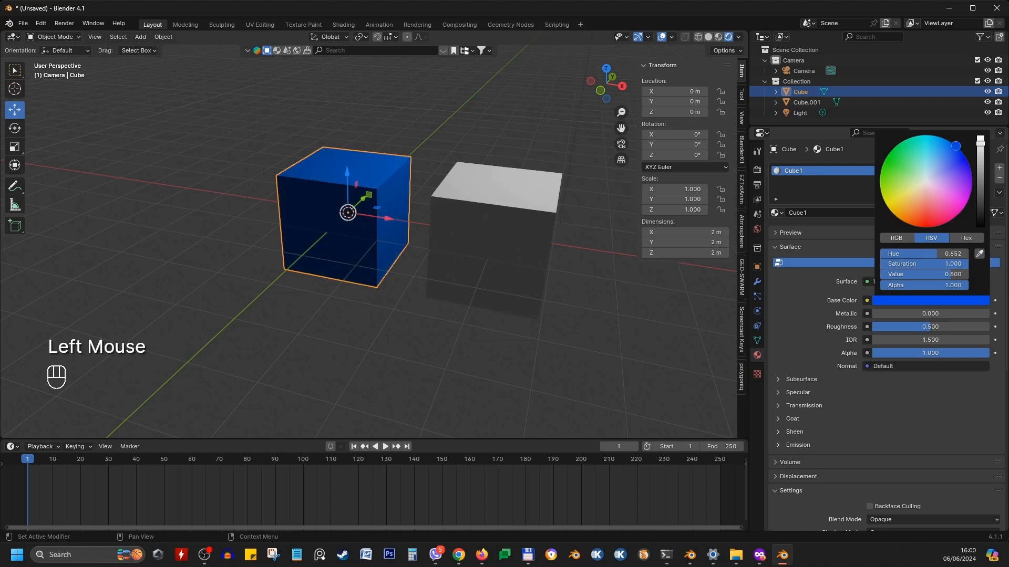
left_click(314, 323)
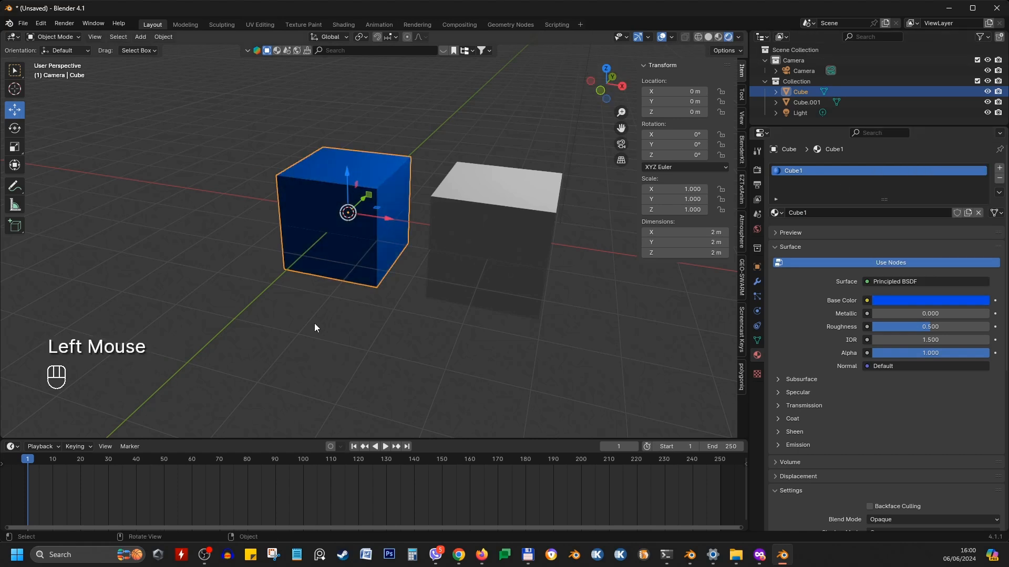
middle_click_drag(314, 323, 364, 238)
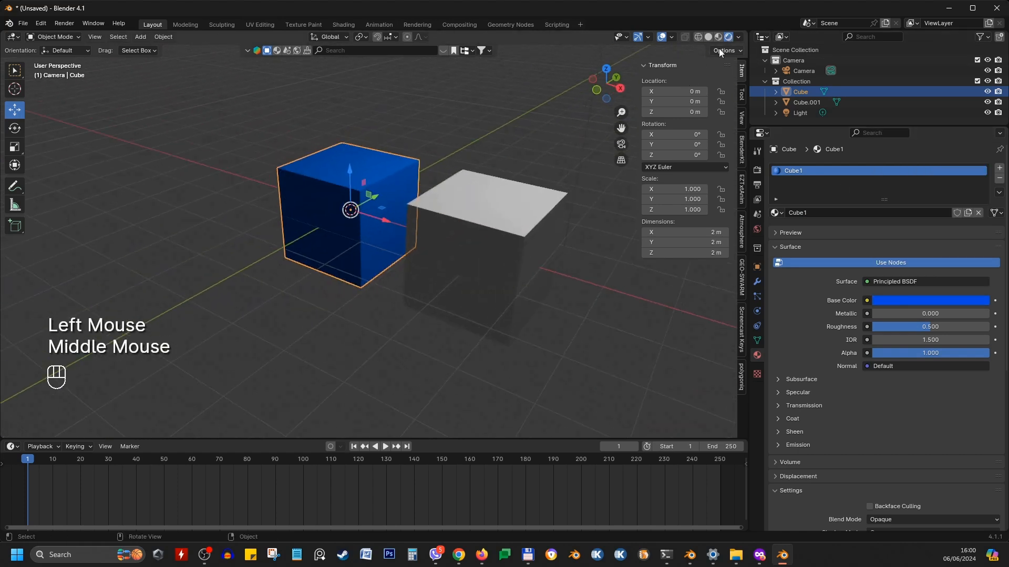
Select the second cube, add the blue cube as active, and open the Link/Transfer Data menu
left_click(468, 184)
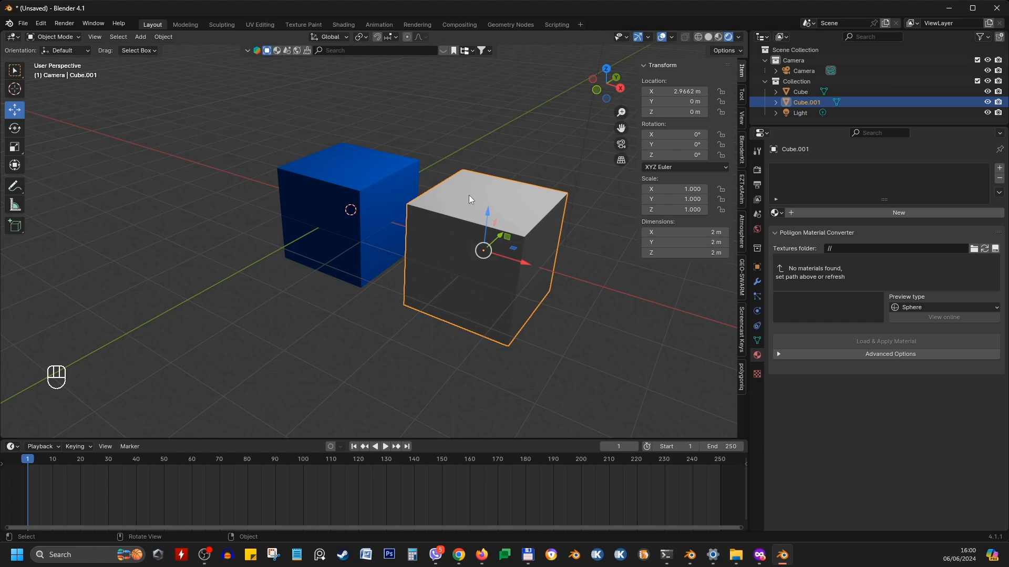
left_click(480, 178)
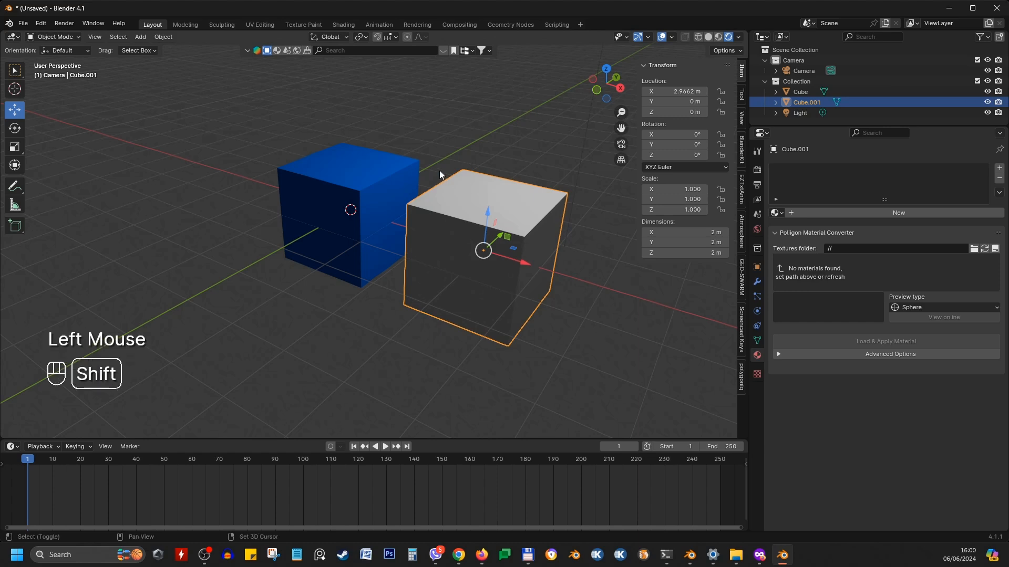
left_click(395, 172, "shift")
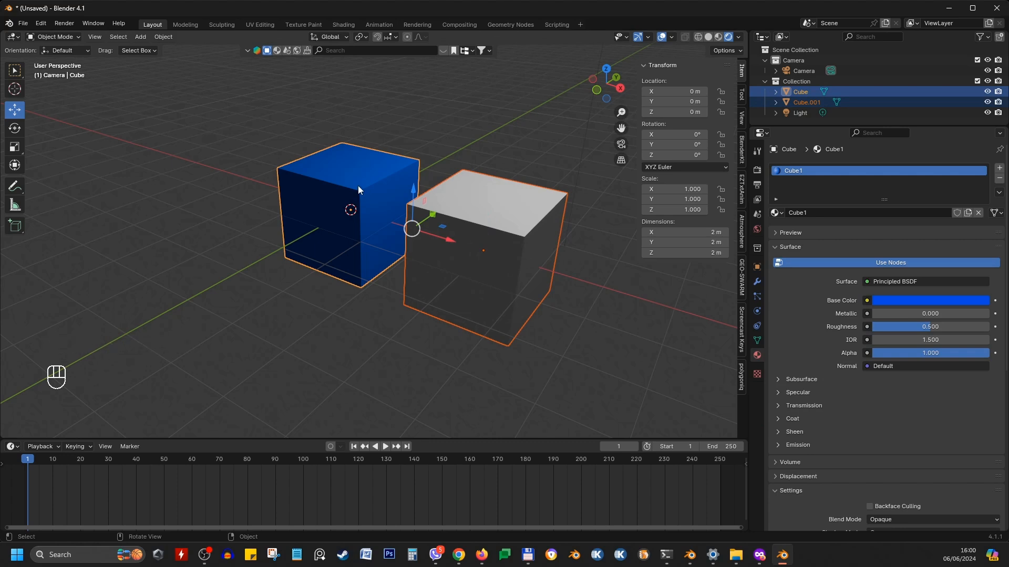
key("ctrl+l")
mouse_move(363, 171)
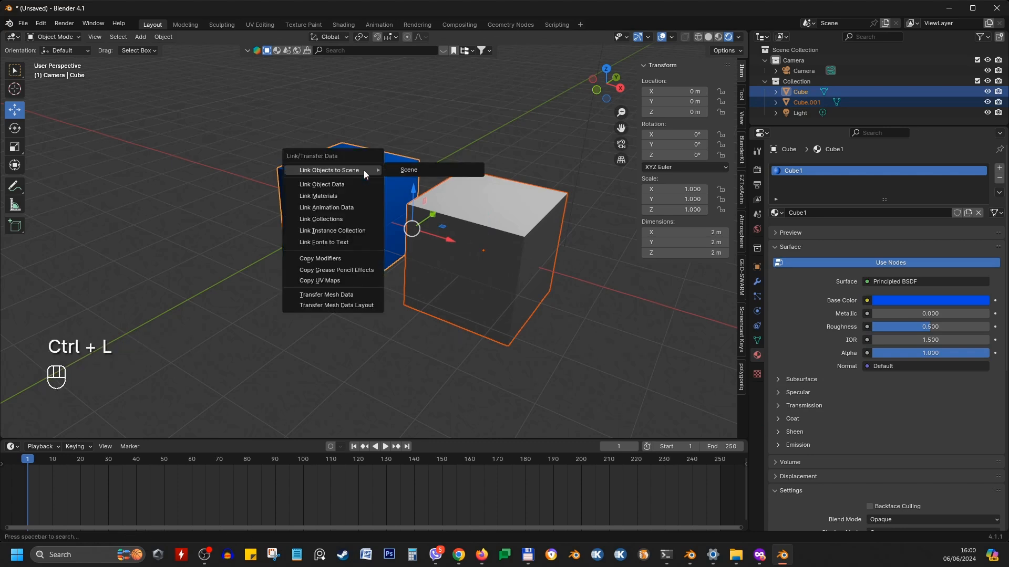
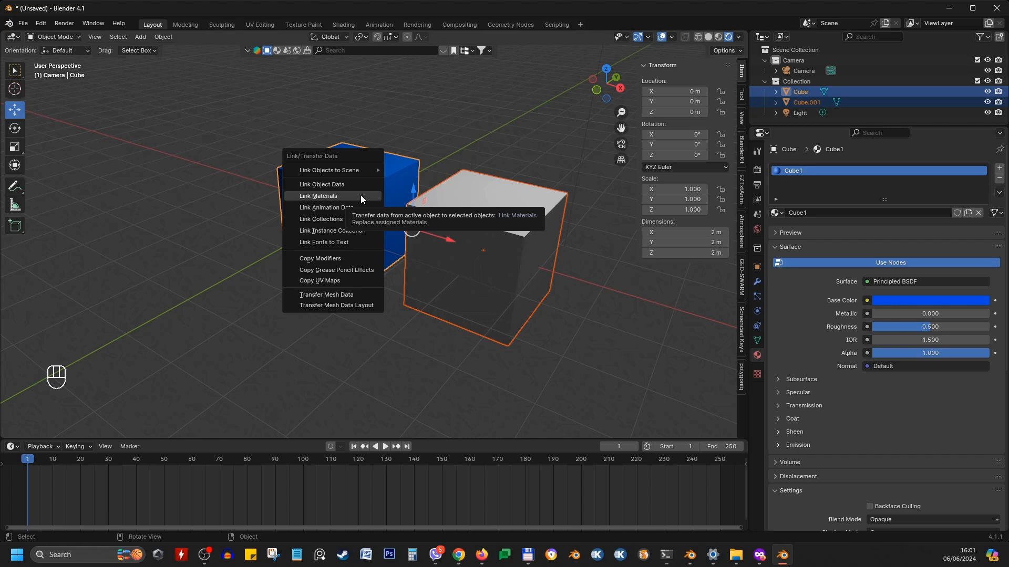
Link the blue cube's material to the second cube and check both cubes
left_click(361, 197)
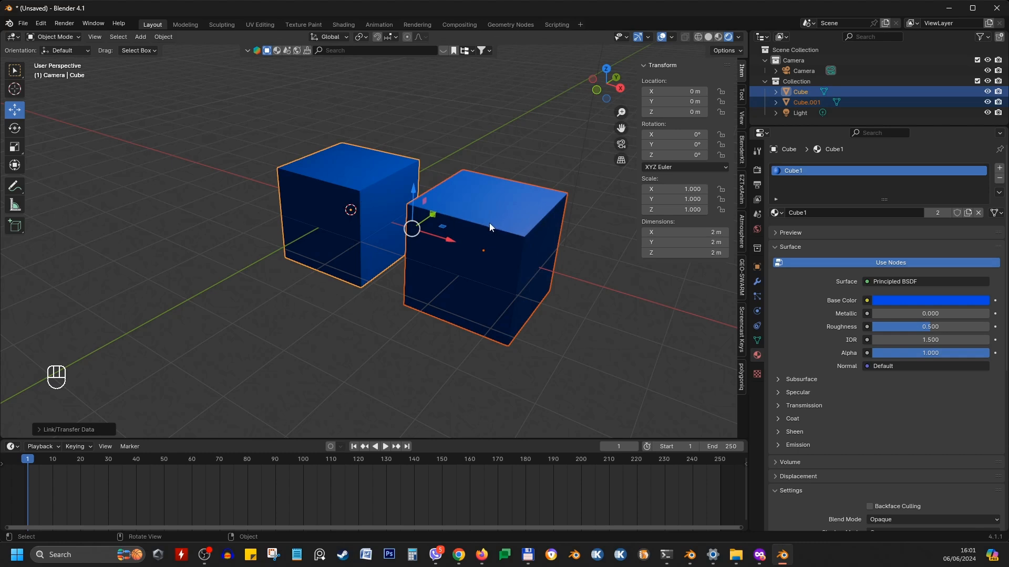
middle_click_drag(490, 223, 349, 219)
double_click(336, 221)
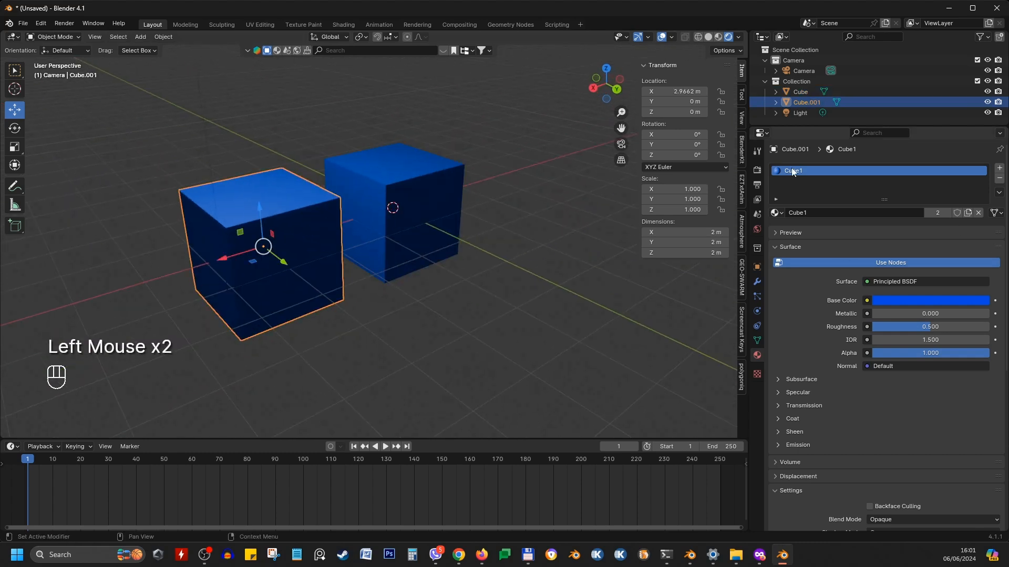
left_click(352, 156)
middle_click_drag(352, 156, 475, 256)
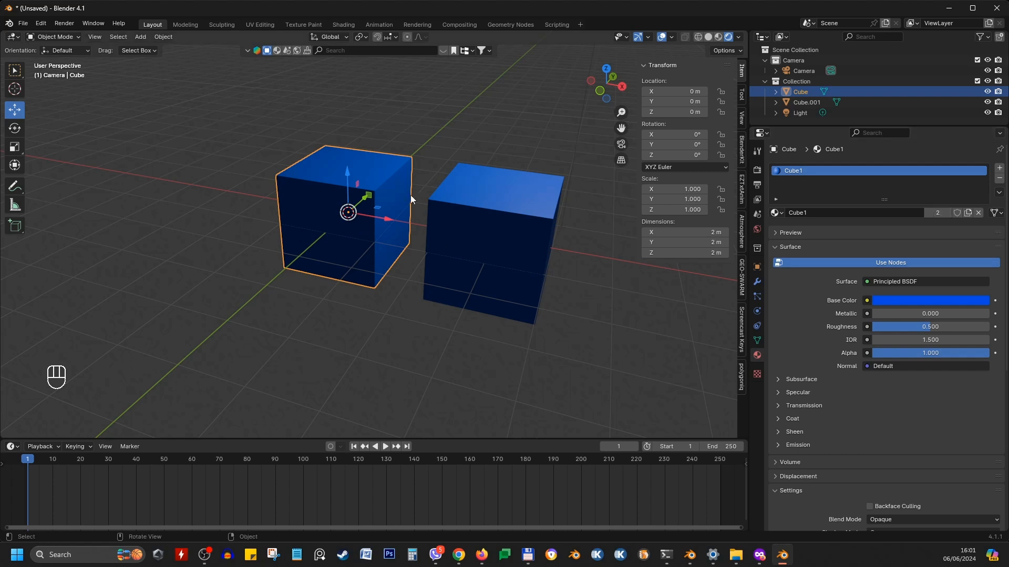
Make the second cube's material a single-user copy and set its base color to orange
left_click(455, 178)
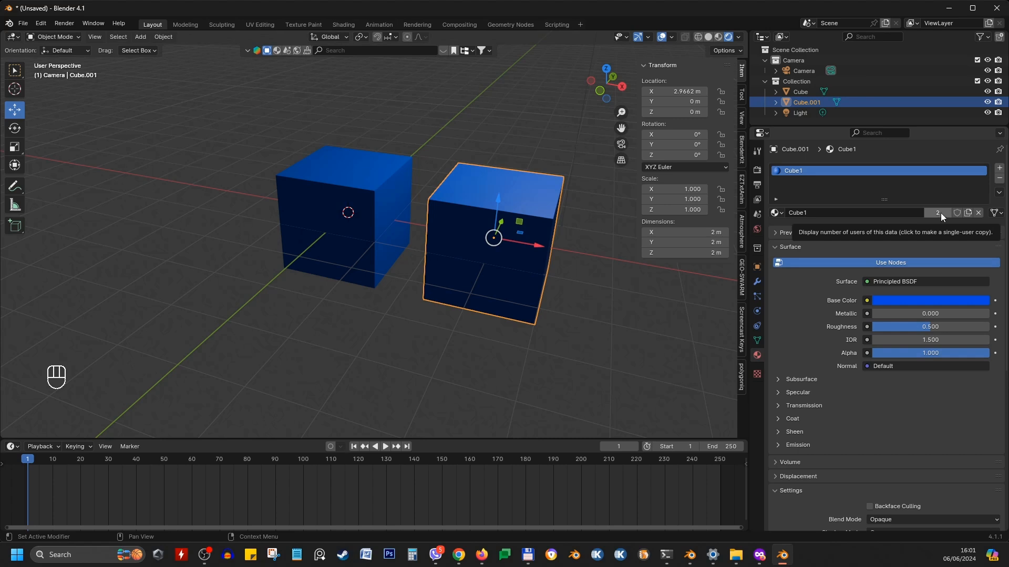
left_click(938, 213)
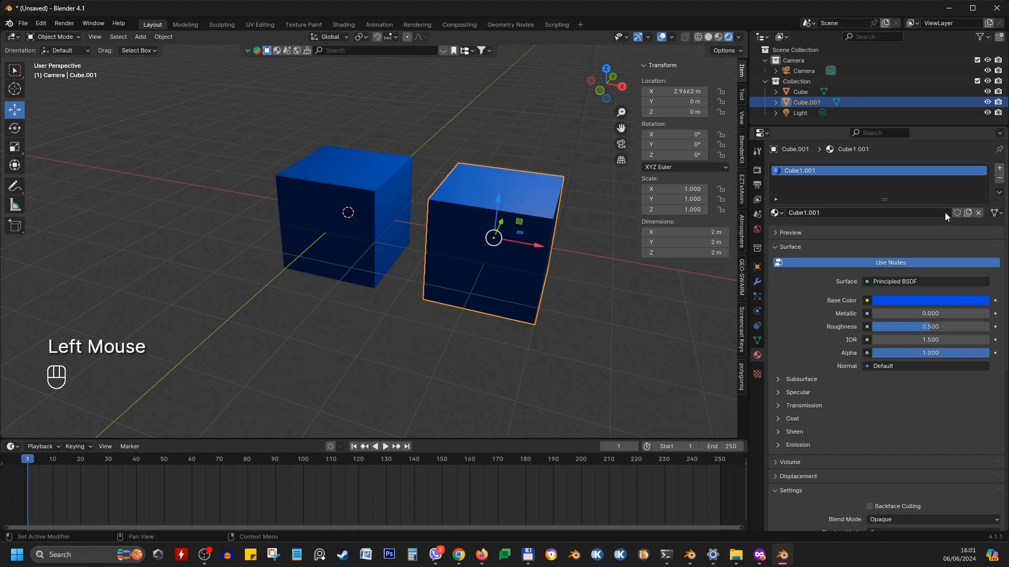
left_click(547, 196)
left_click(894, 300)
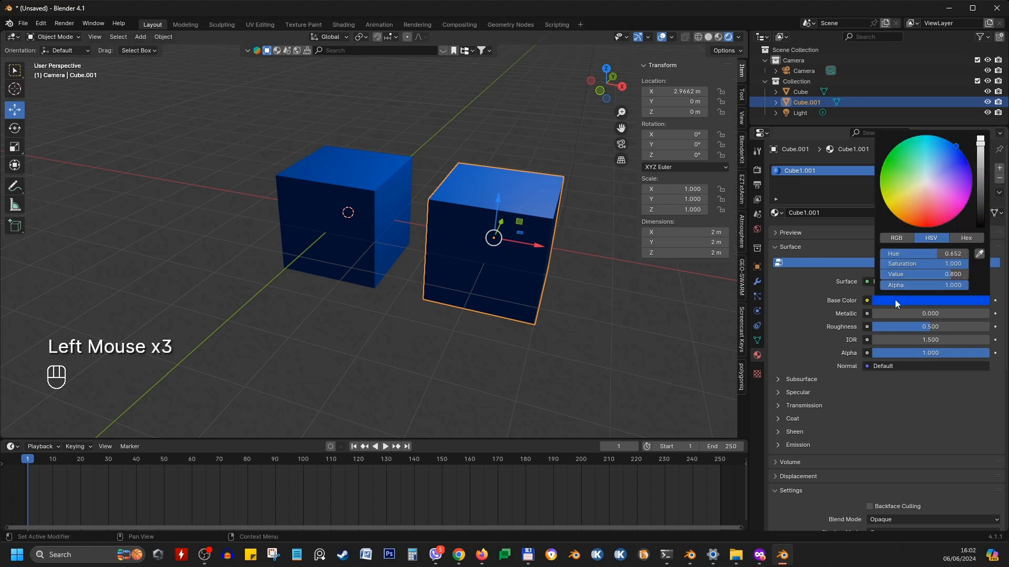
left_click(914, 226)
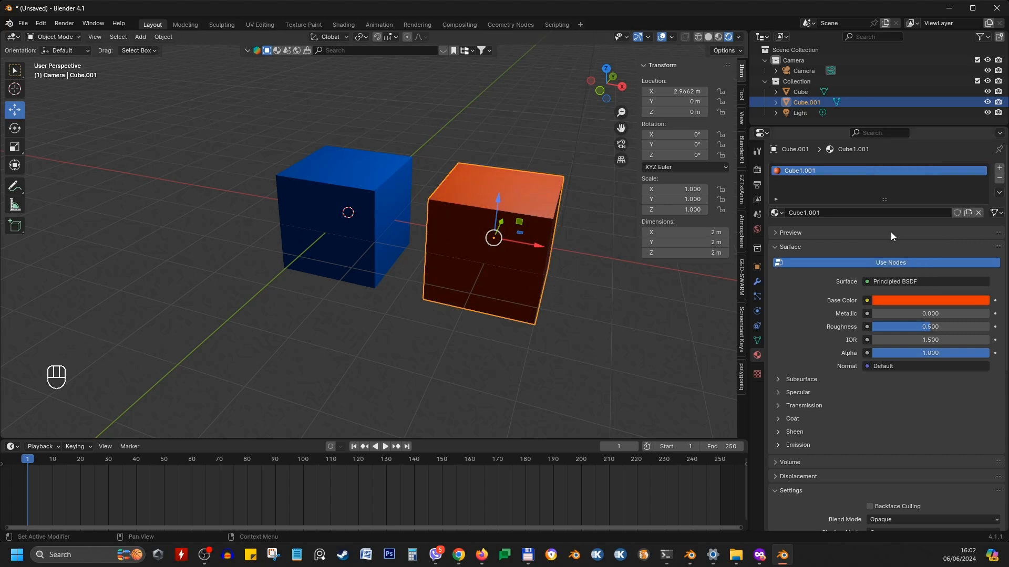
Hide the viewport sidebar and enlarge the timeline area
left_click(776, 213)
key("n")
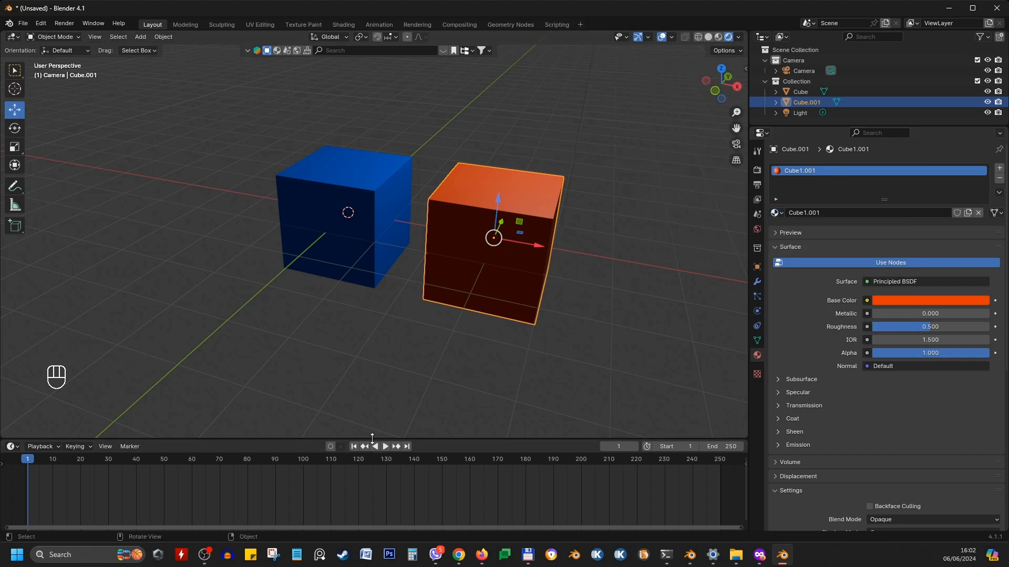
left_click_drag(372, 436, 370, 355)
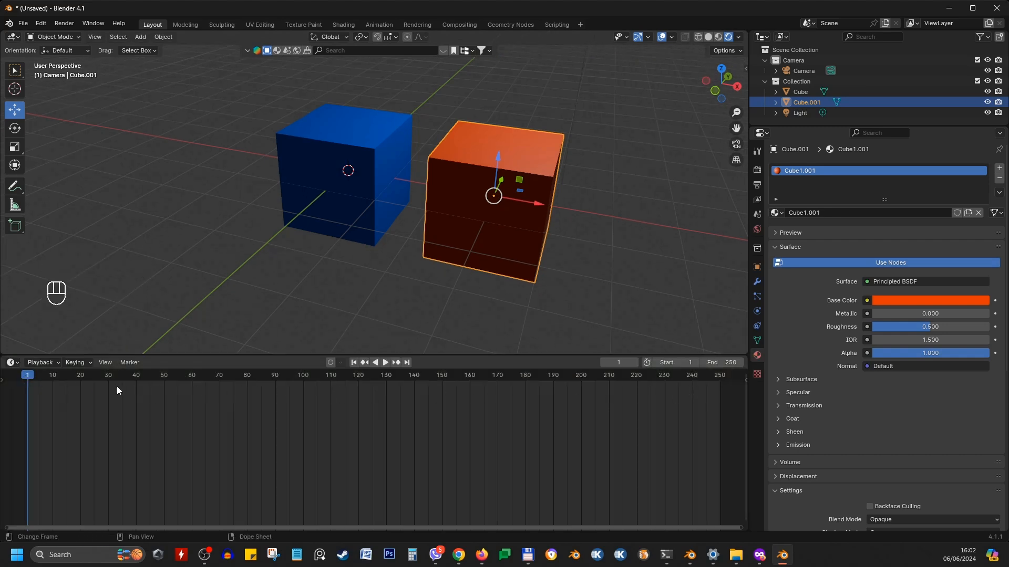
left_click(17, 364)
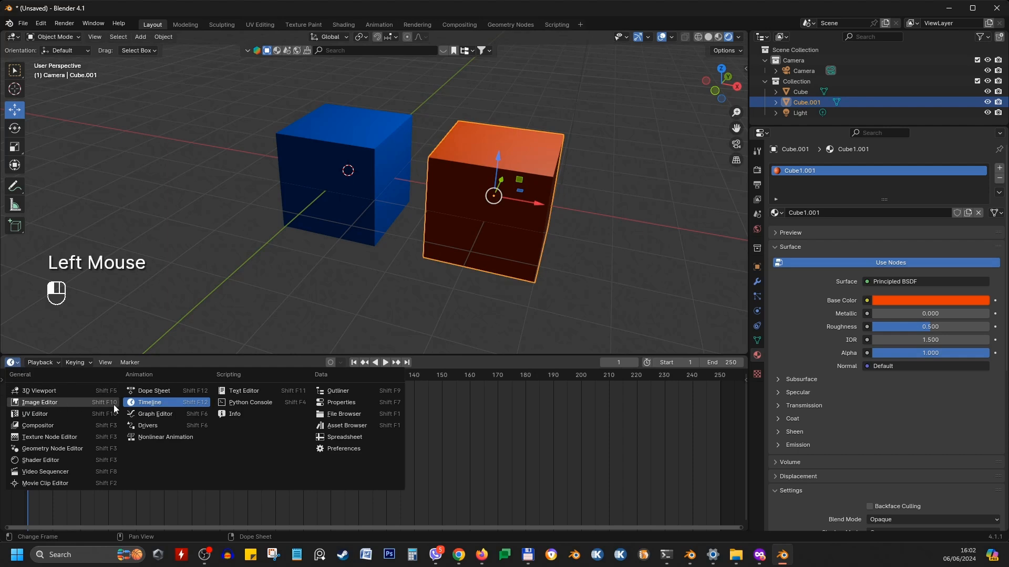
left_click(14, 366)
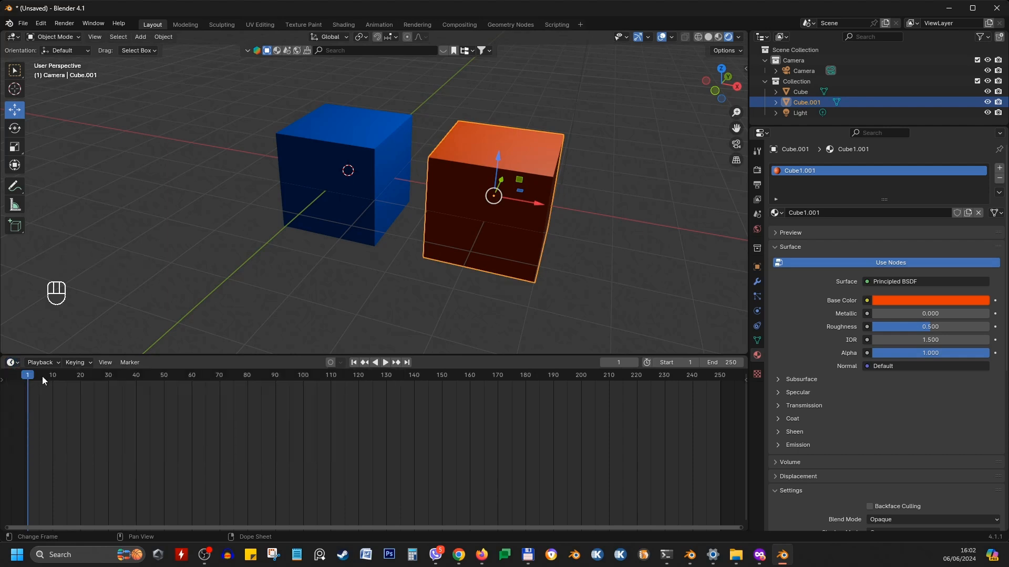
mouse_move(28, 377)
left_mouse_down()
mouse_move(592, 401)
mouse_move(27, 379)
left_mouse_up()
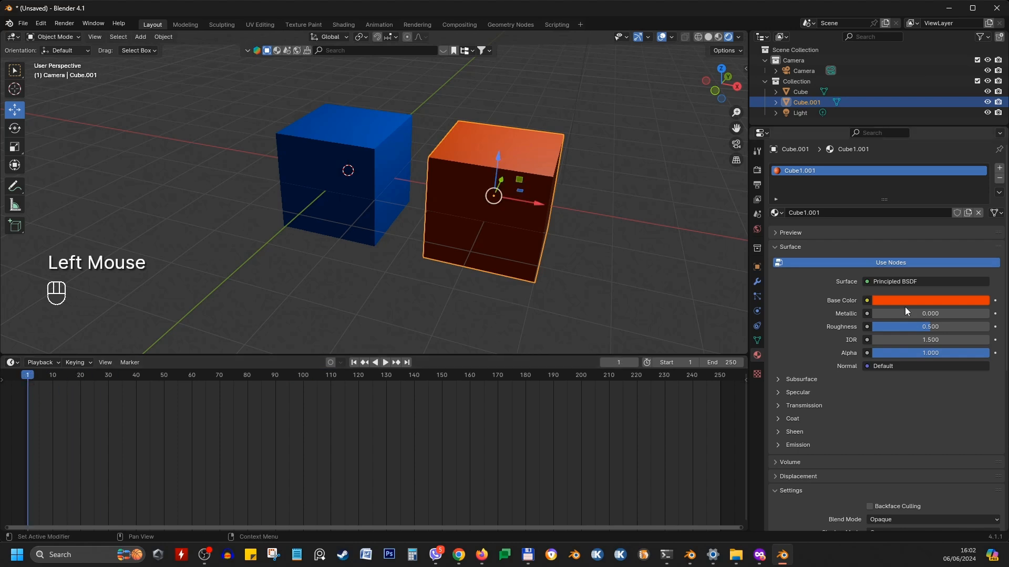
scroll(394, 277, "down", 2)
middle_click_drag(394, 277, 410, 280, "shift")
middle_click_drag(410, 280, 442, 257)
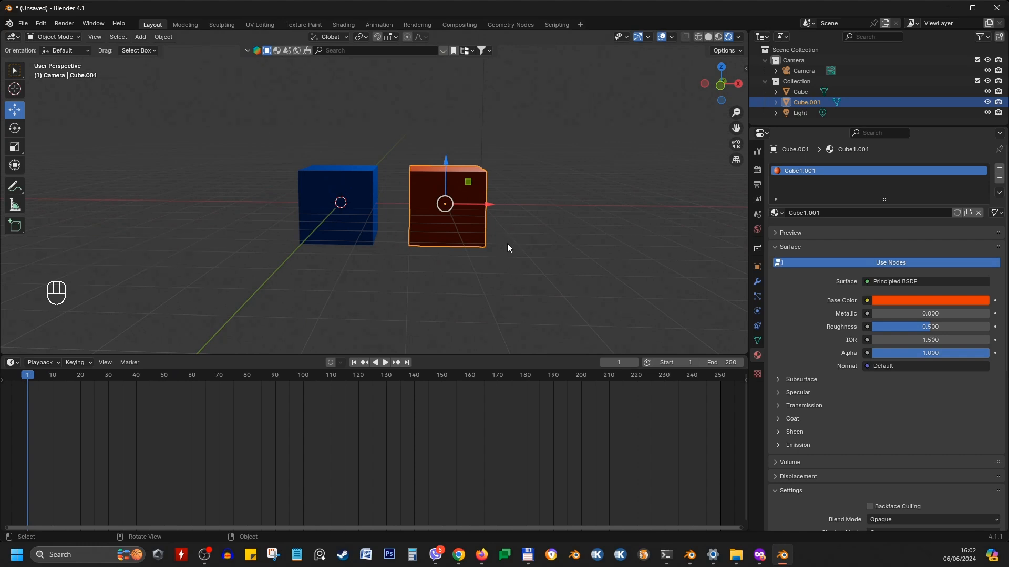
middle_click_drag(508, 247, 480, 258)
scroll(489, 266, "up", 1)
scroll(488, 265, "up", 1)
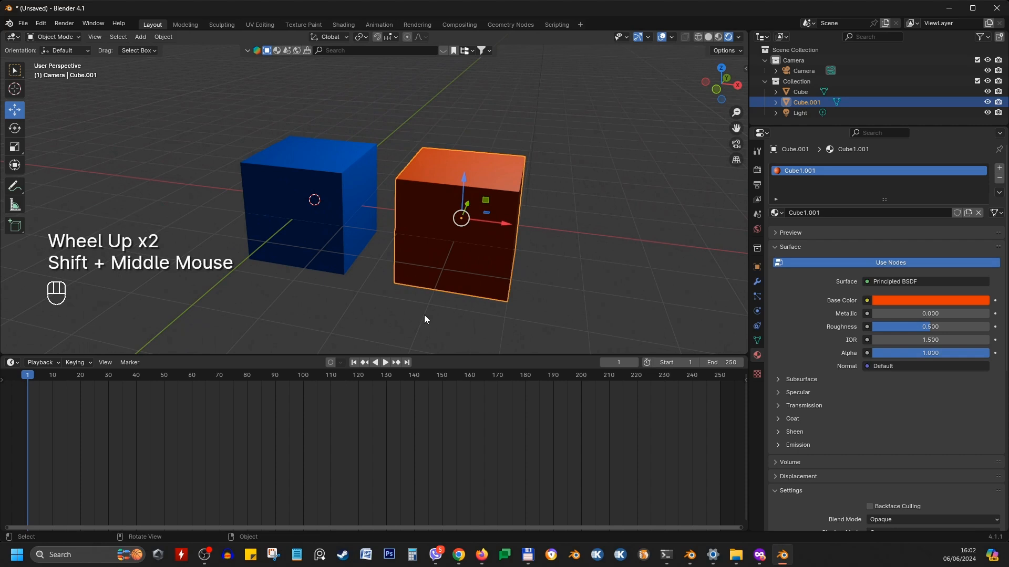
Set the animation's end frame to 30
left_click_drag(424, 356, 439, 393)
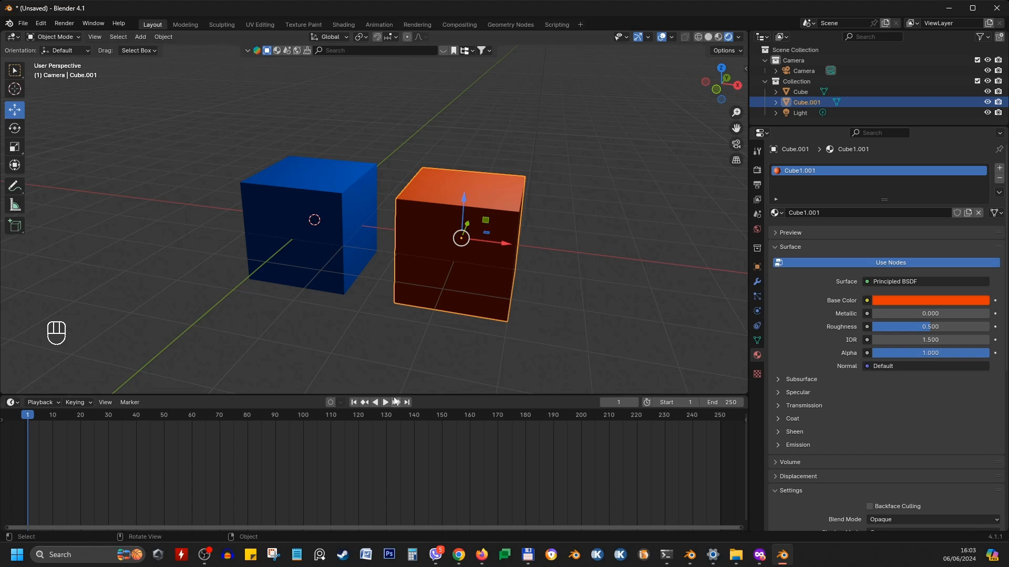
left_click_drag(395, 396, 421, 339)
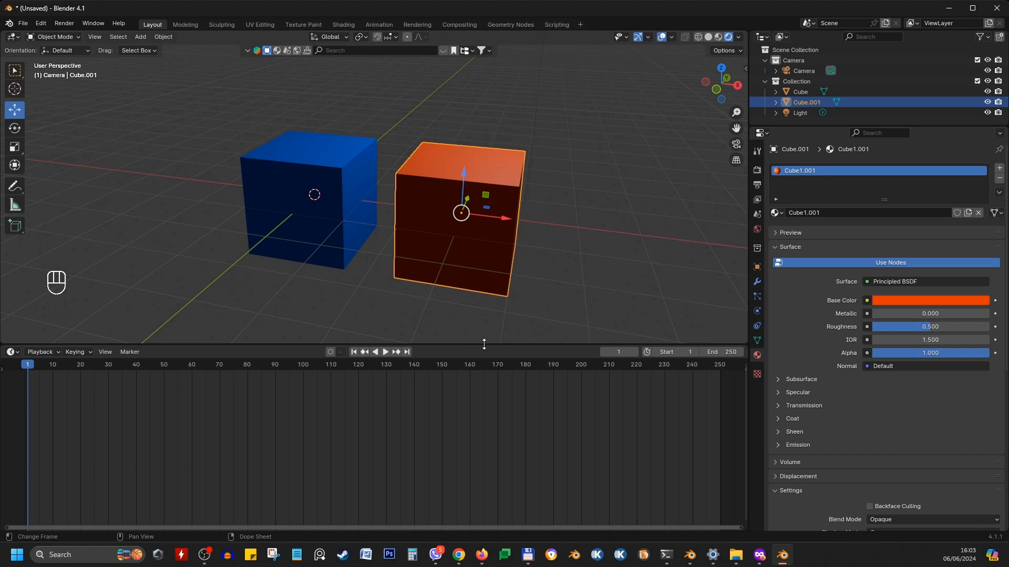
mouse_move(484, 344)
left_mouse_down()
mouse_move(485, 445)
mouse_move(482, 305)
mouse_move(486, 348)
left_mouse_up()
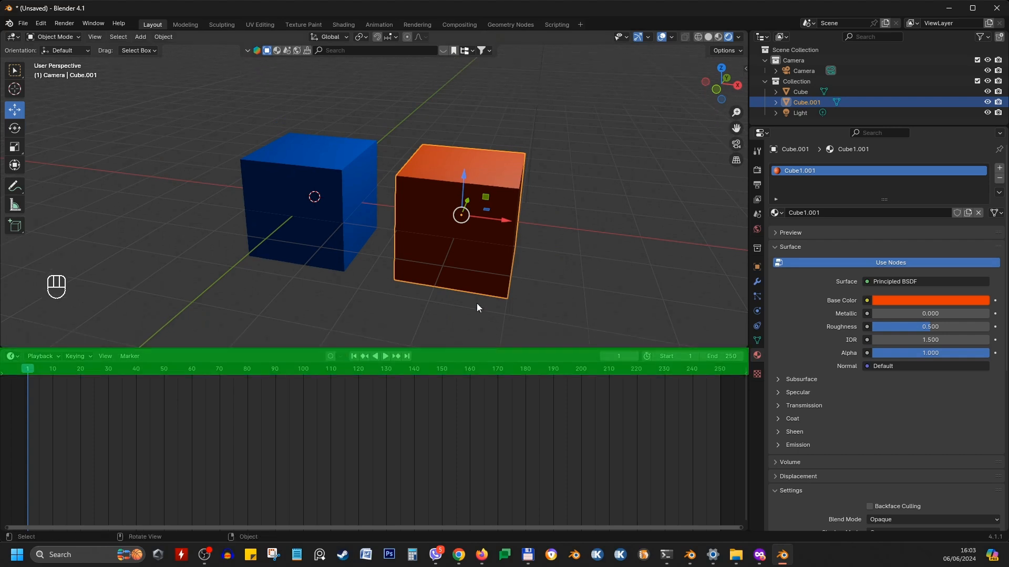
scroll(457, 265, "down", 2)
middle_click_drag(456, 263, 472, 278)
scroll(472, 280, "up", 1)
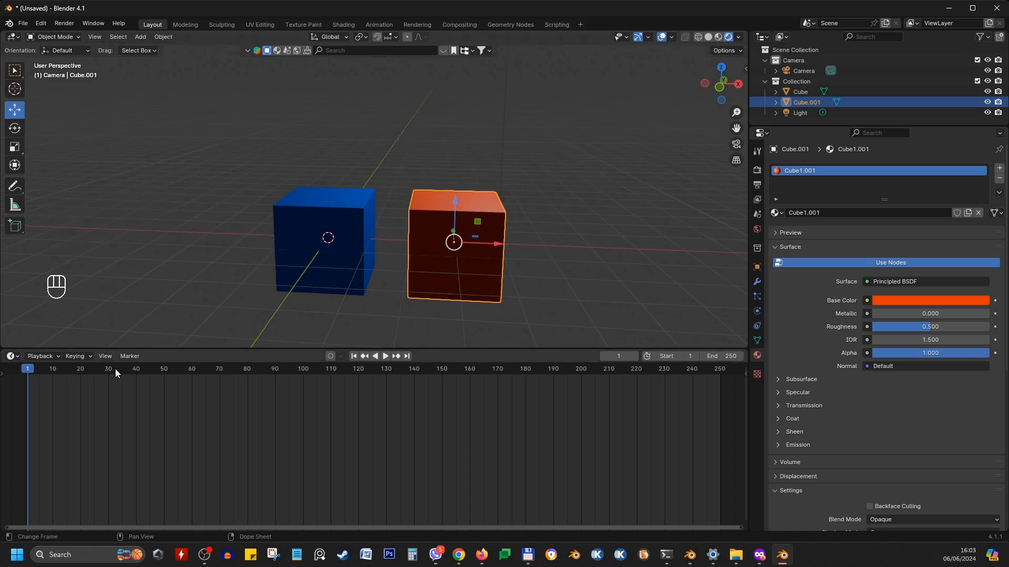
left_click(726, 356)
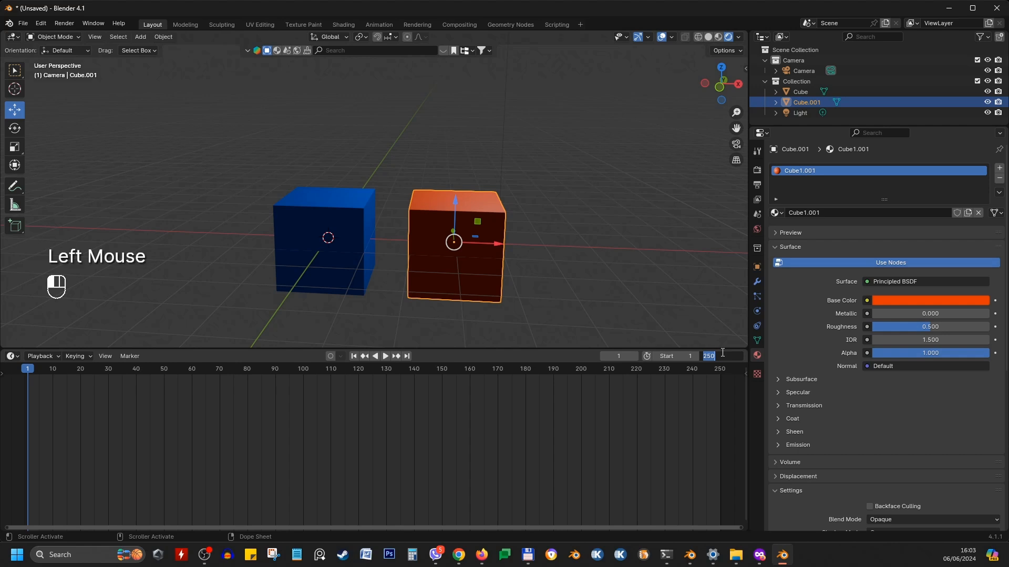
type("30")
key("Return")
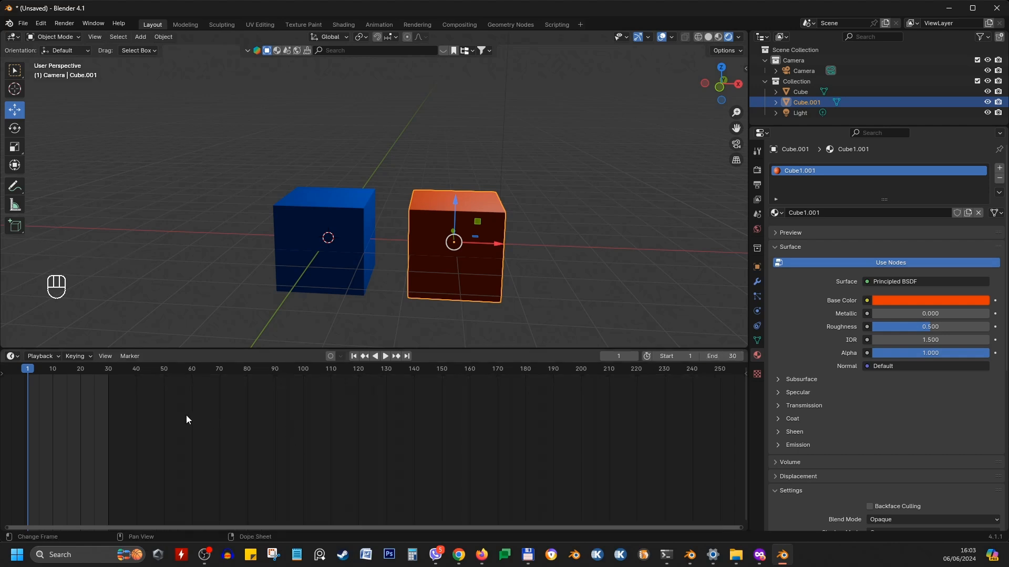
Zoom the timeline to frames 0–30, select the blue cube, and show its transform values in the sidebar
middle_click_drag(178, 419, 416, 436)
scroll(465, 429, "up", 3)
scroll(465, 429, "up", 5)
scroll(438, 428, "up", 4)
scroll(421, 437, "up", 6)
scroll(410, 434, "up", 1)
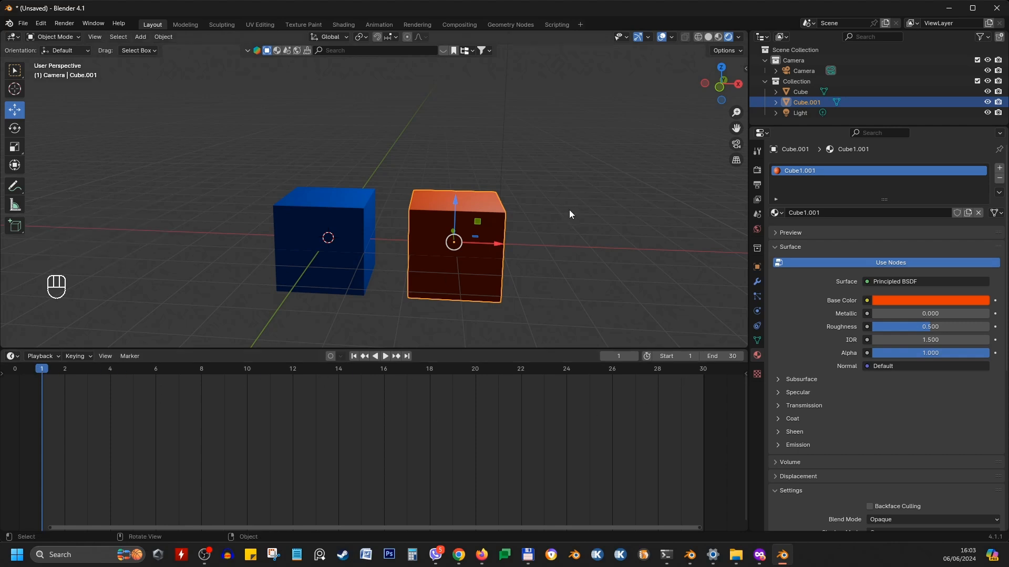
left_click(345, 235)
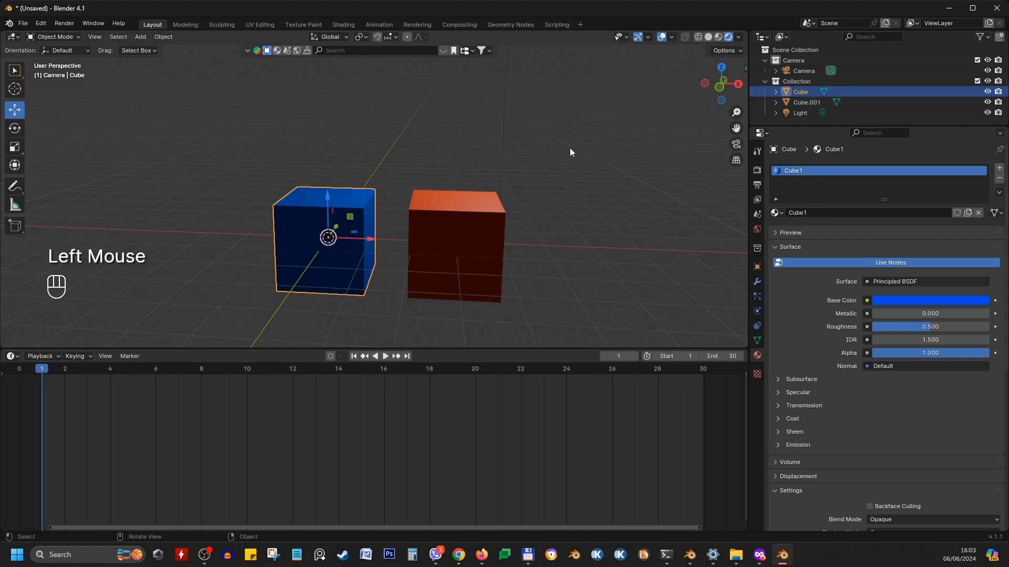
key("n")
left_click(740, 72)
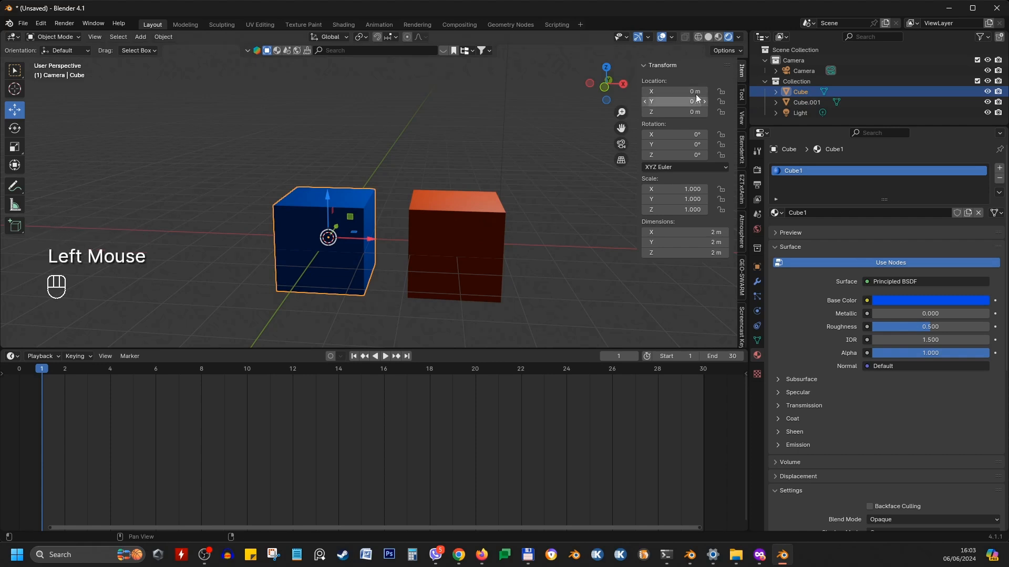
middle_click_drag(345, 250, 334, 226, "shift")
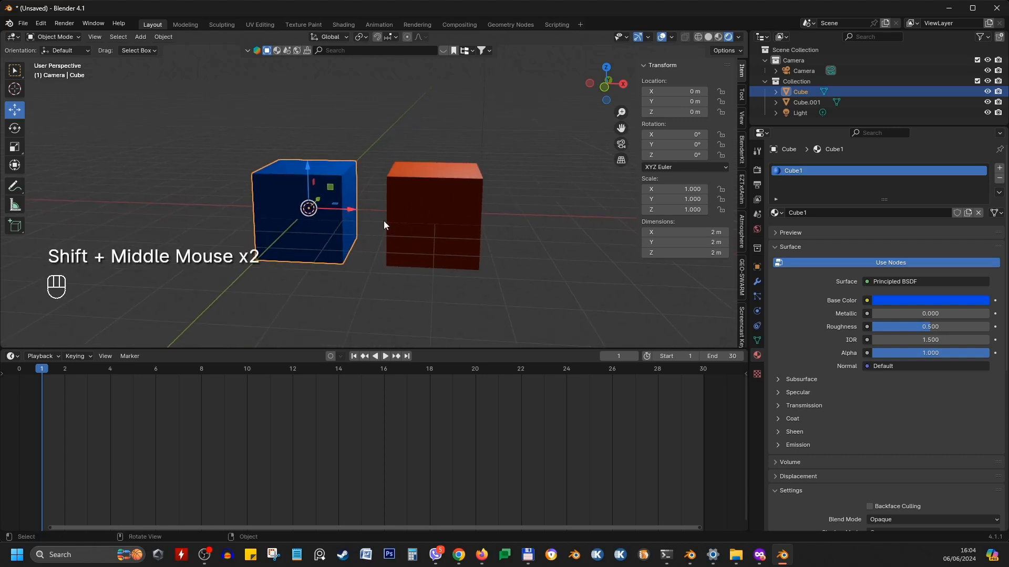
middle_click_drag(279, 243, 304, 225)
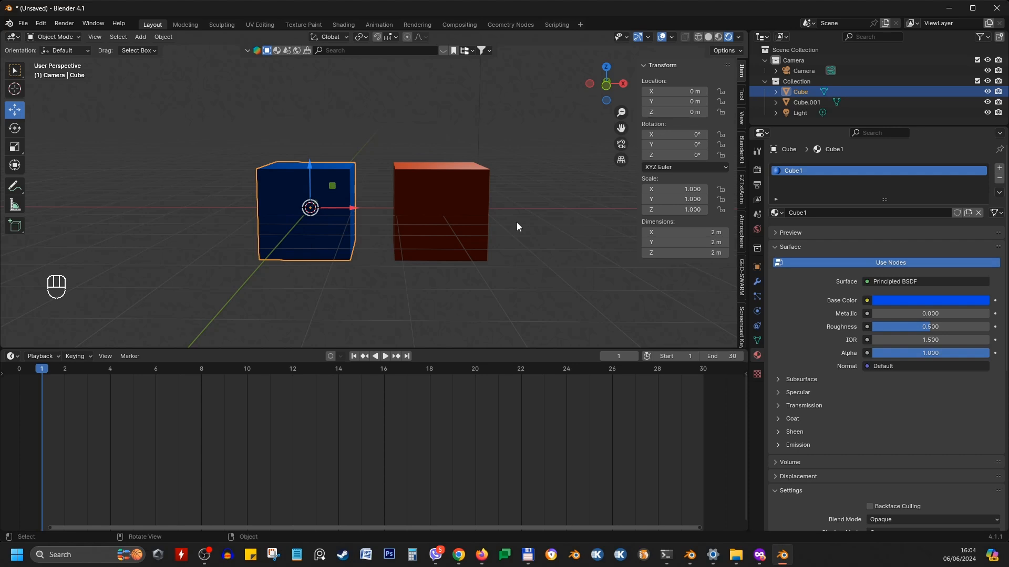
middle_click_drag(340, 172, 307, 171)
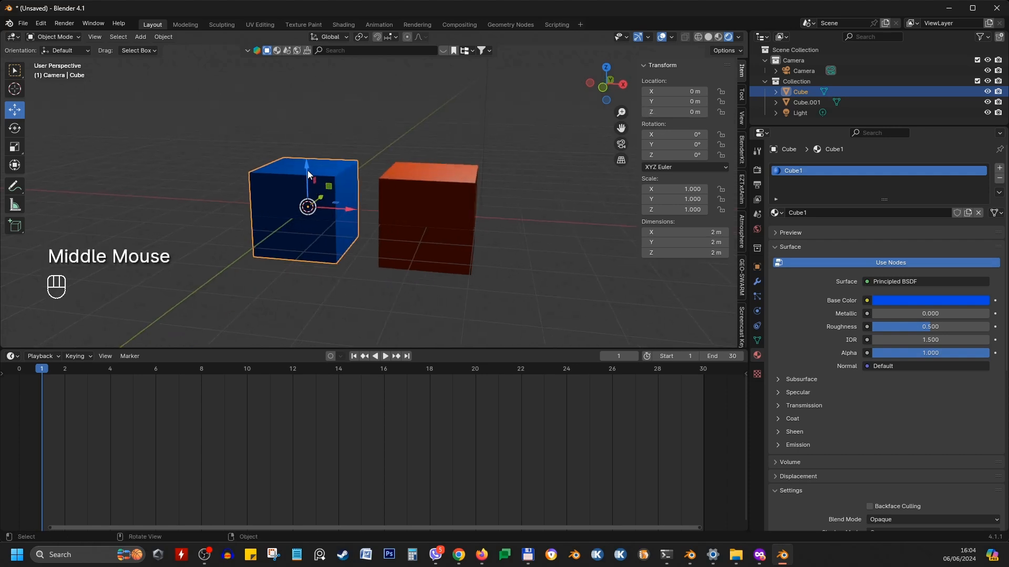
Move the blue cube down along the Z axis to about -1.76 m
left_click(308, 170)
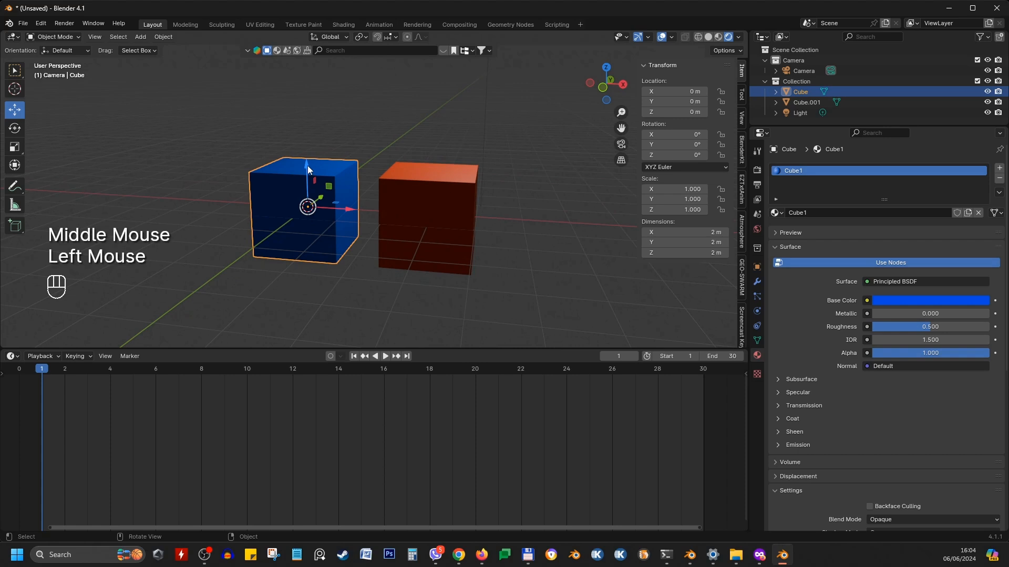
left_click_drag(308, 168, 330, 235)
middle_click_drag(360, 212, 371, 210)
scroll(402, 174, "down", 1)
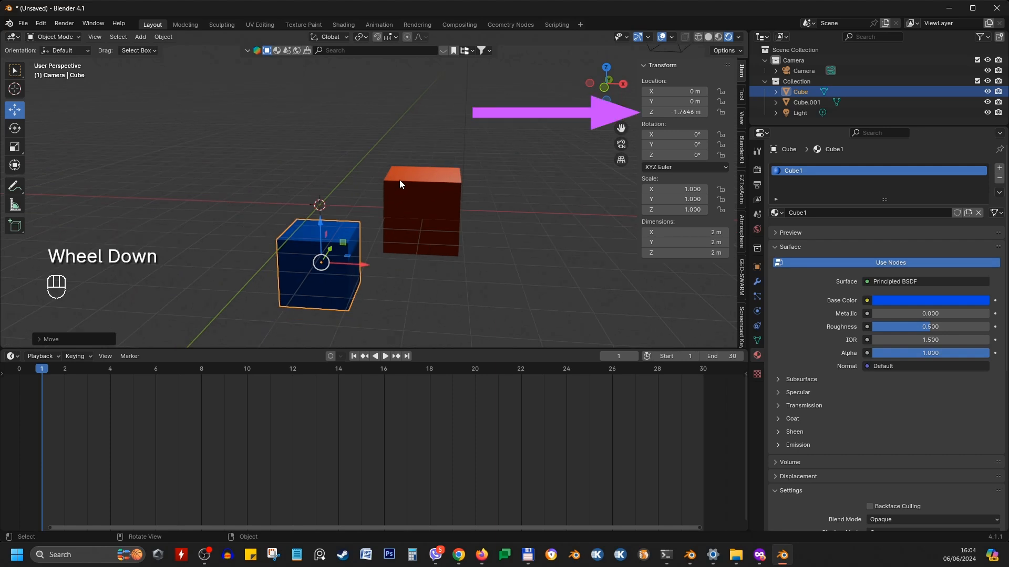
Reset the blue cube's Z location to 0 m
left_click(675, 112)
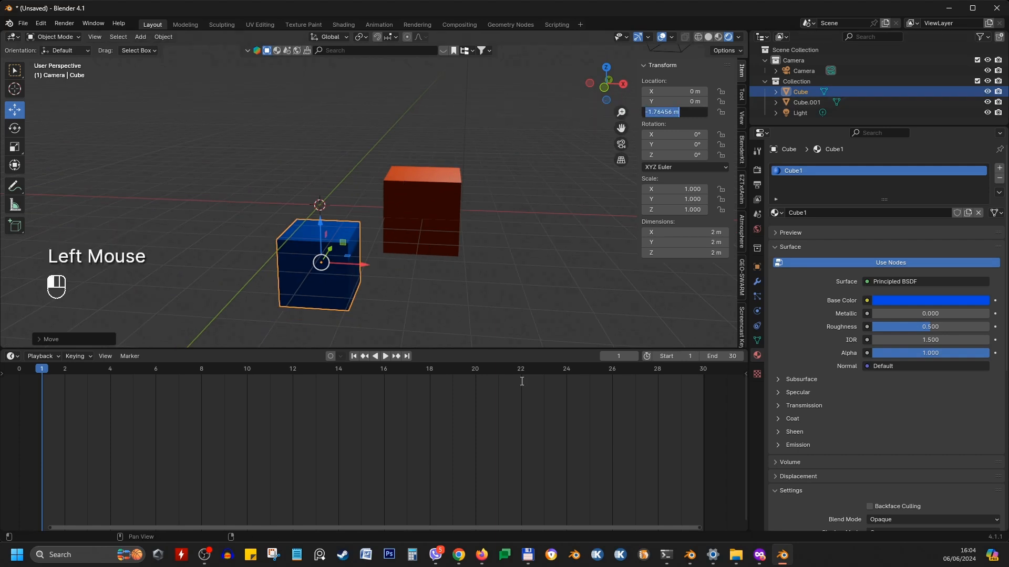
type("0")
key("Return")
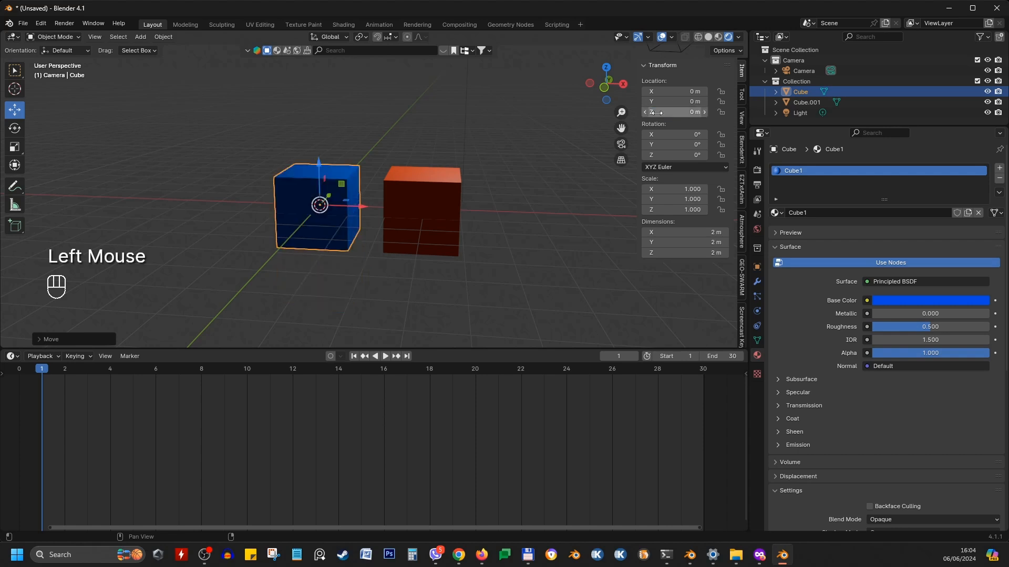
Grab the blue cube and move it down along the global Z axis to about -1.9 m
middle_click_drag(266, 202, 376, 189)
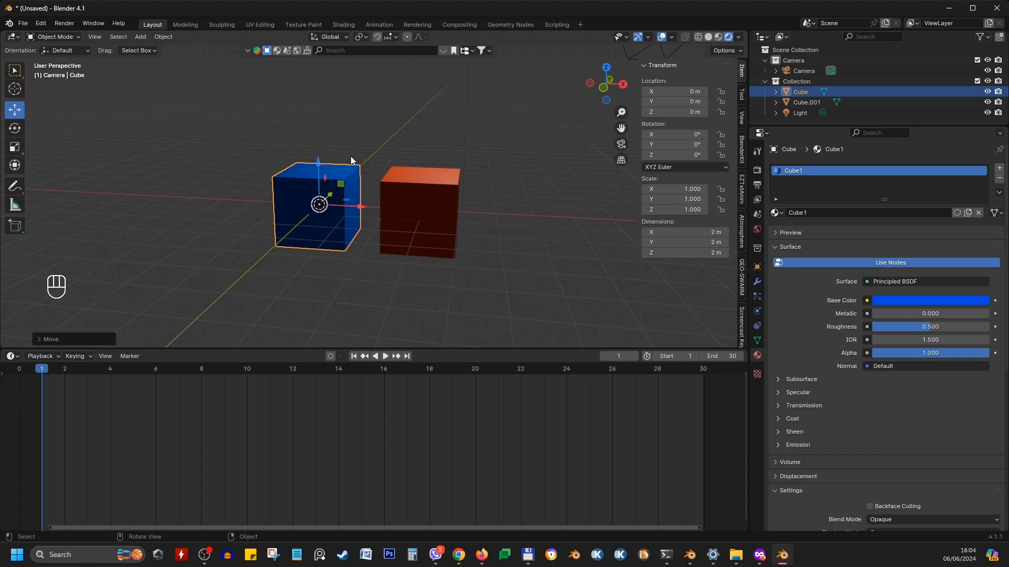
left_click(42, 369)
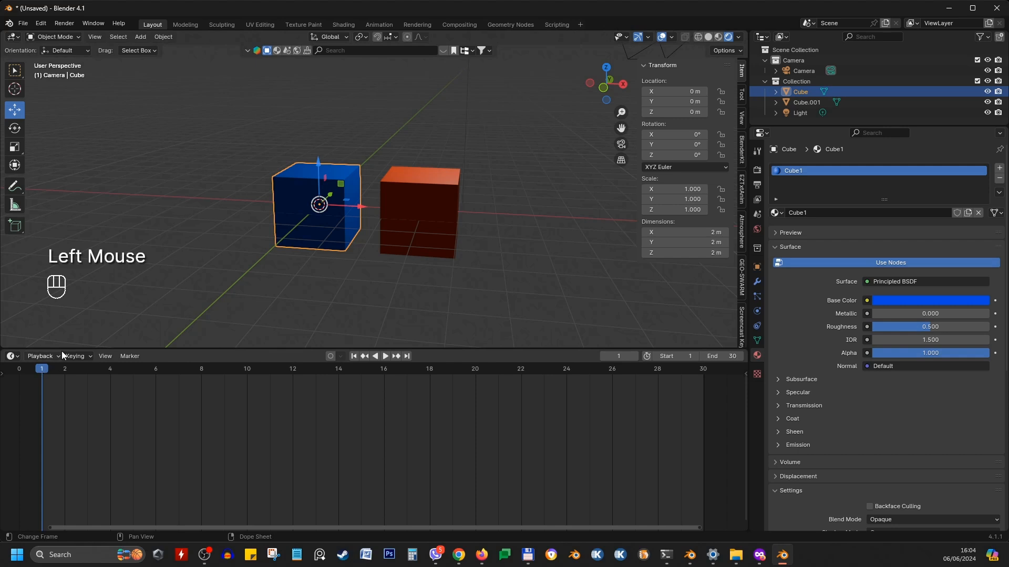
left_click(336, 179)
key("g")
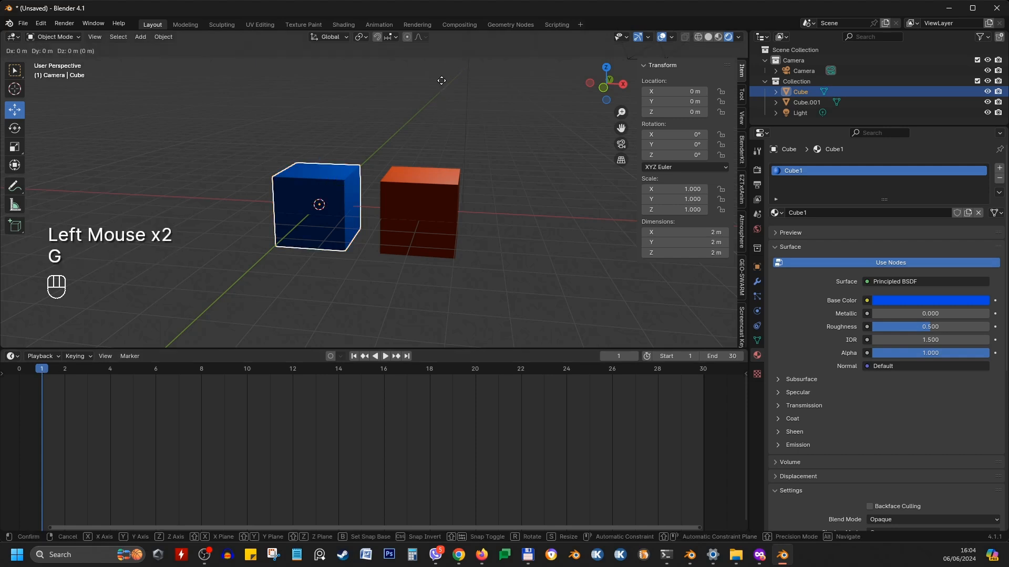
key("z")
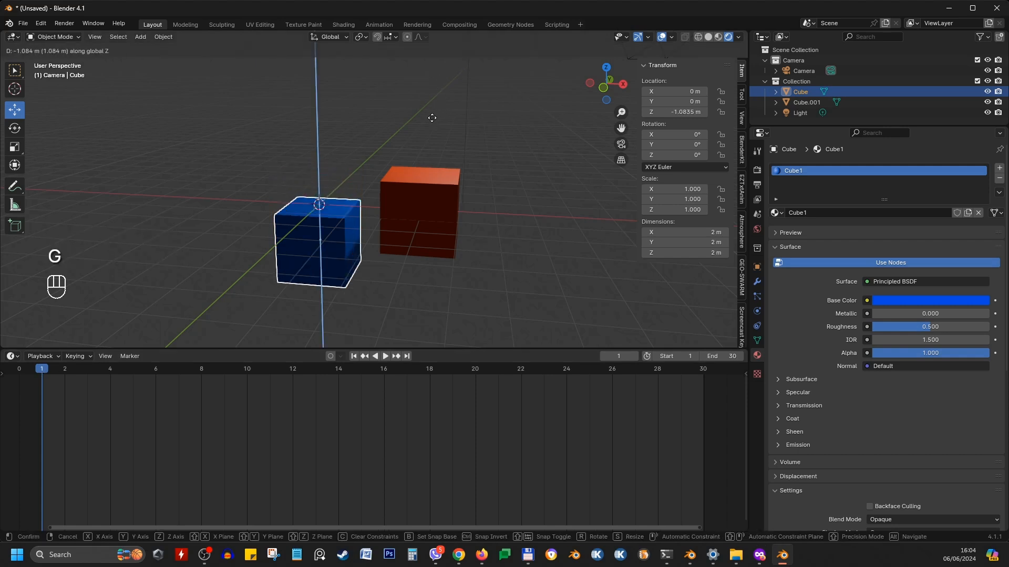
left_click(432, 170)
middle_click_drag(432, 171, 401, 222)
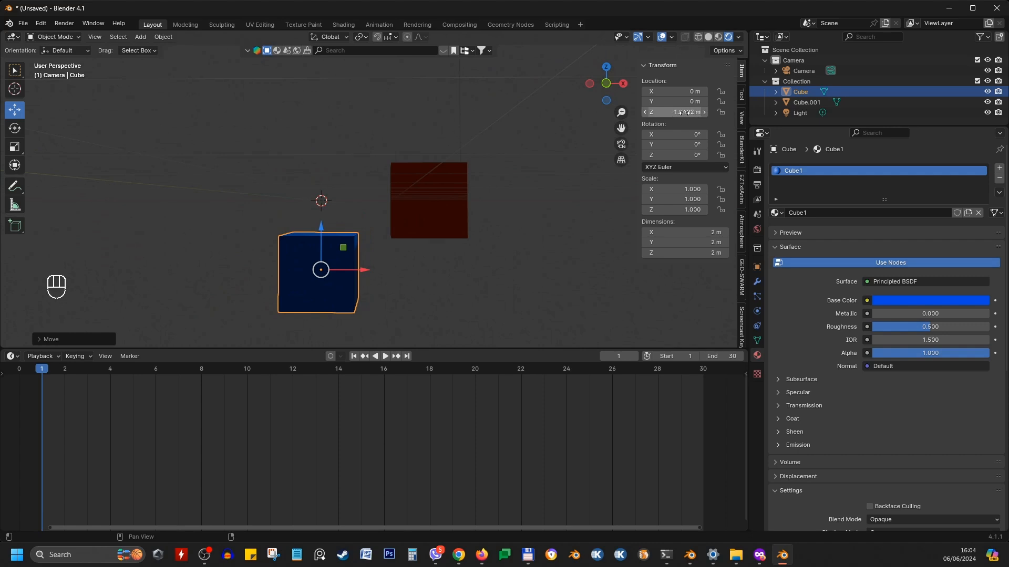
Select the red cube and move it up along the global Z axis to about 1.95 m
left_click(428, 218)
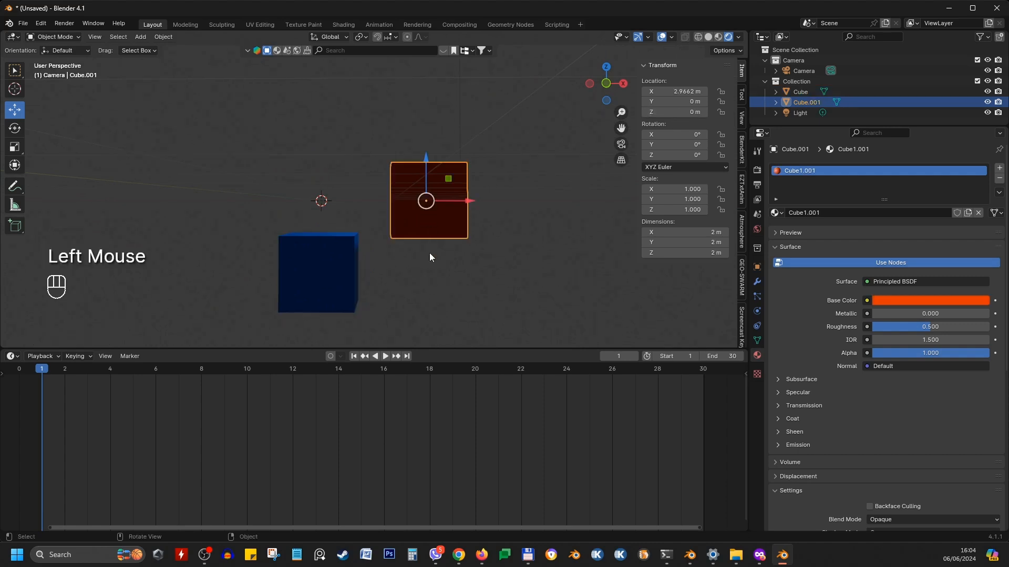
middle_click_drag(430, 253, 434, 276)
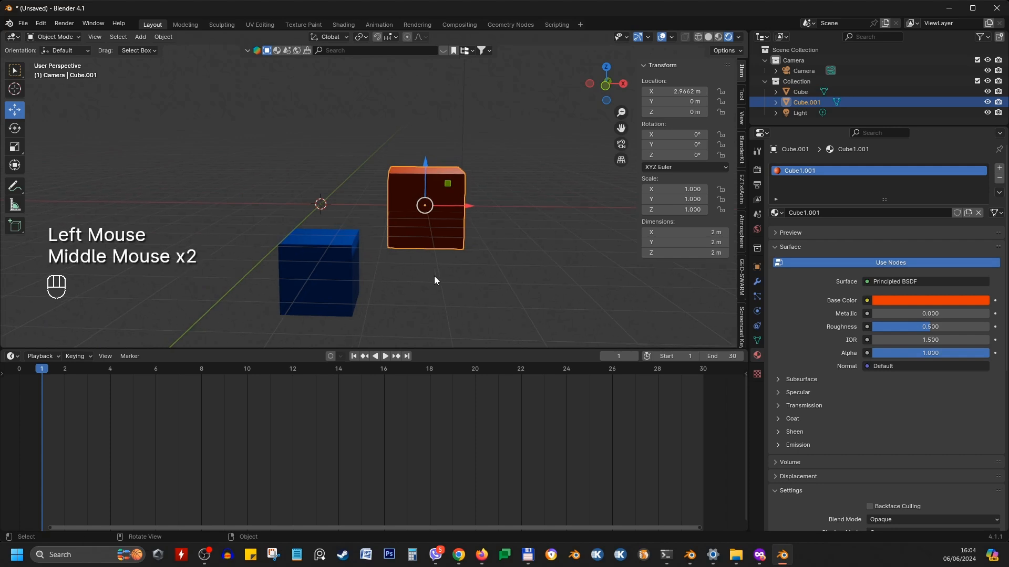
key("g")
key("z")
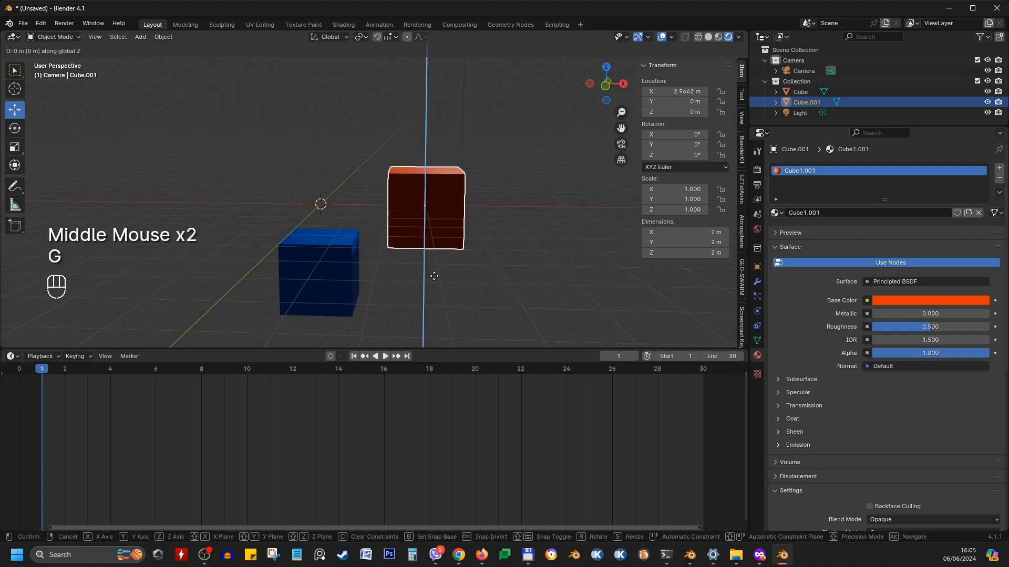
left_click(439, 207)
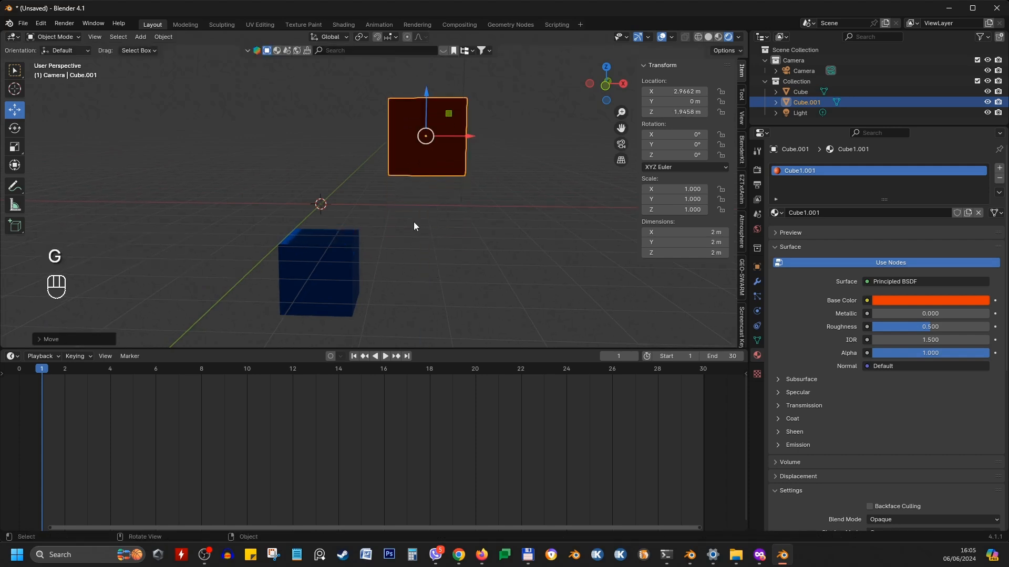
At frame 1, insert location keyframes for the blue cube and then for the red cube
scroll(414, 223, "down", 2)
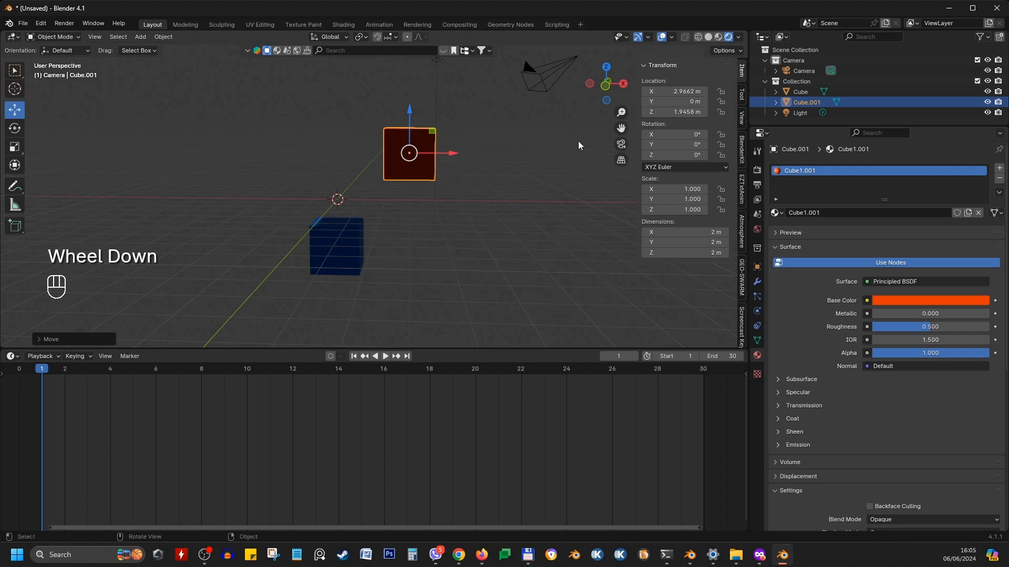
left_click(354, 250)
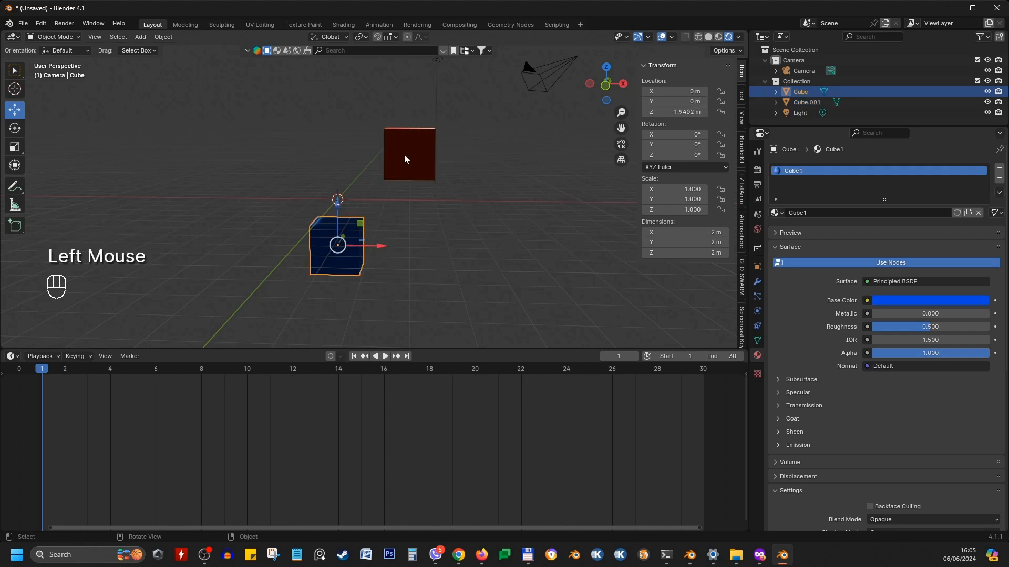
left_click(404, 153)
left_click(329, 254)
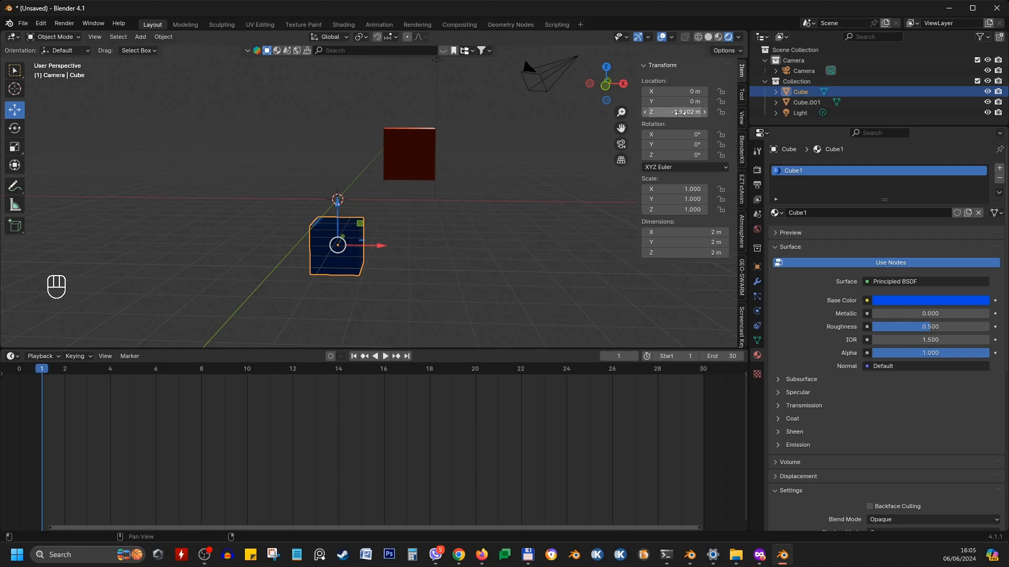
left_click(42, 373)
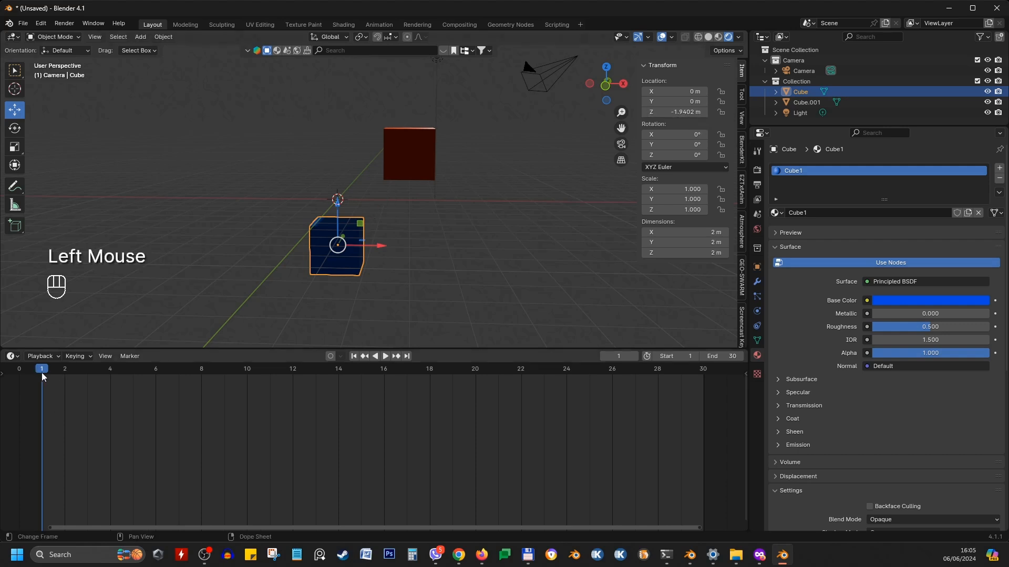
left_click(318, 234)
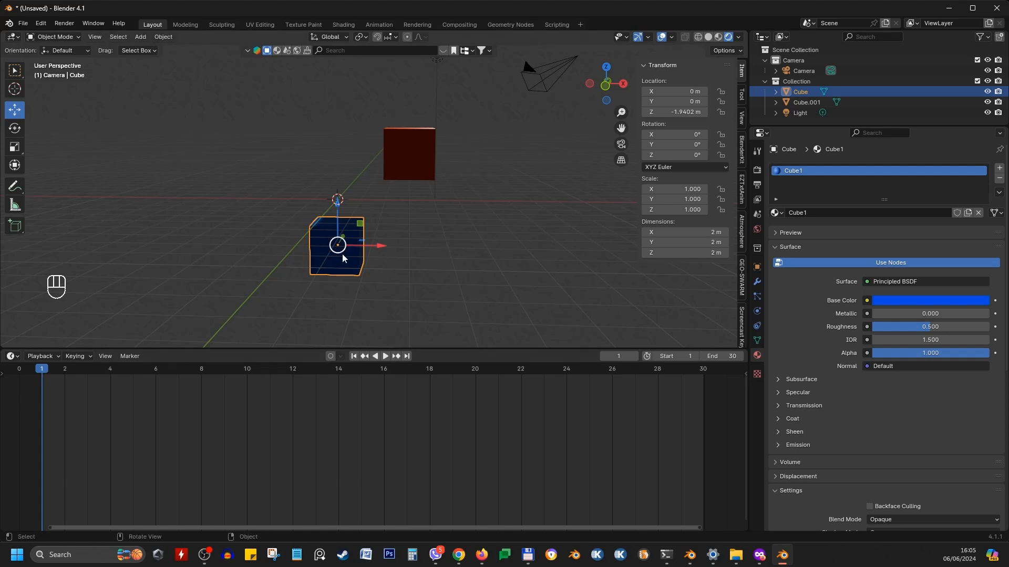
left_click(319, 237)
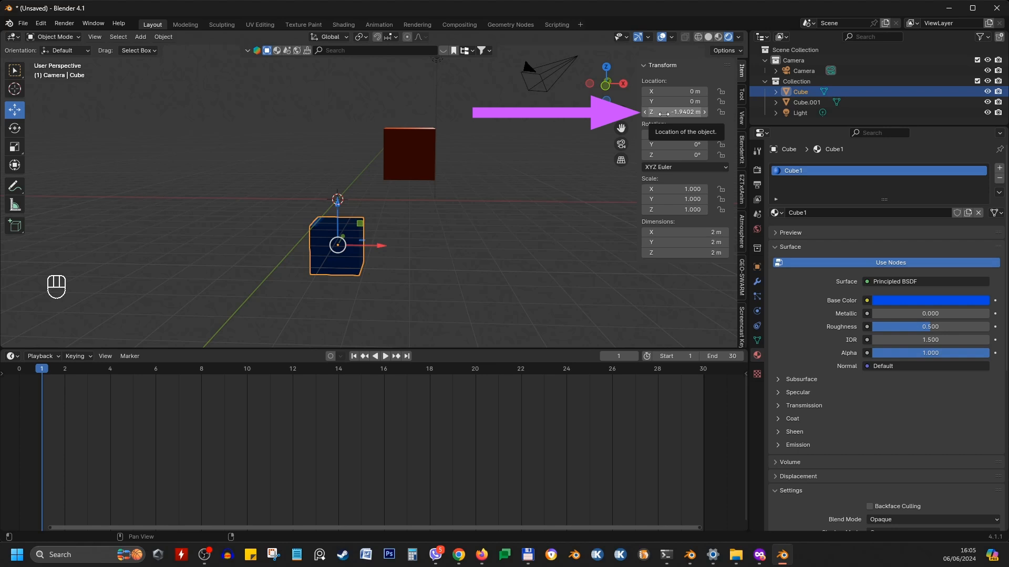
key("i")
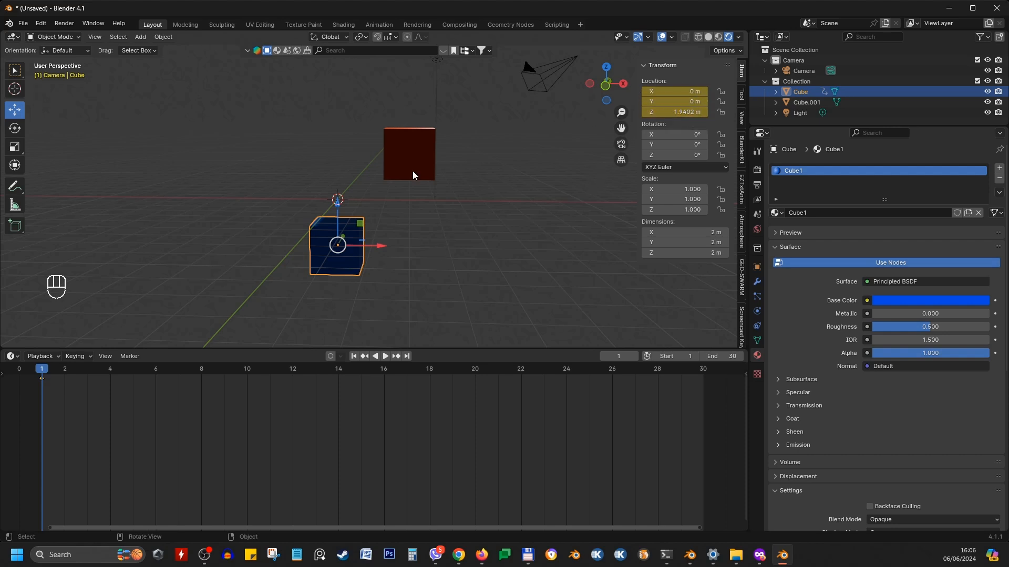
left_click(404, 132)
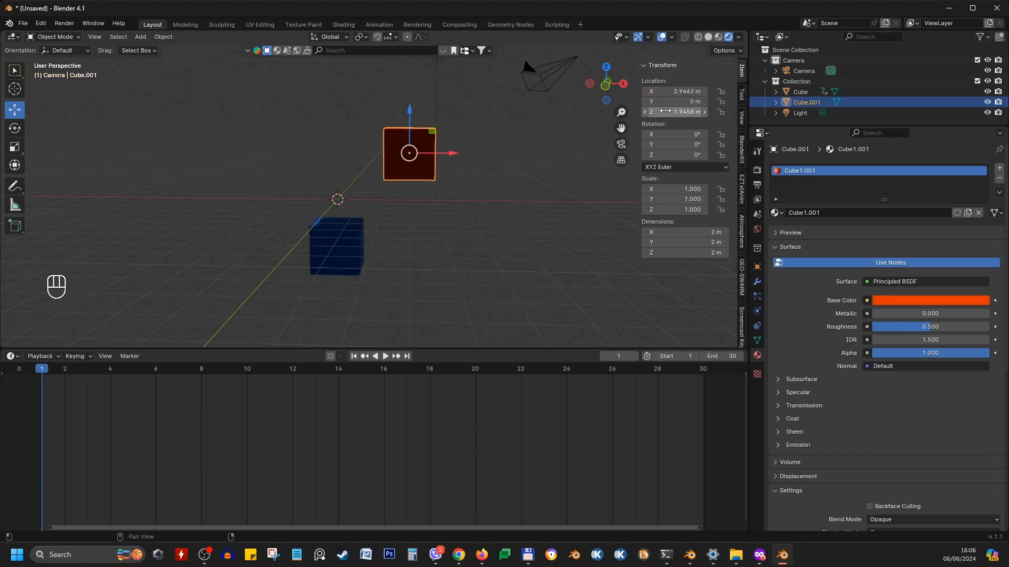
key("i")
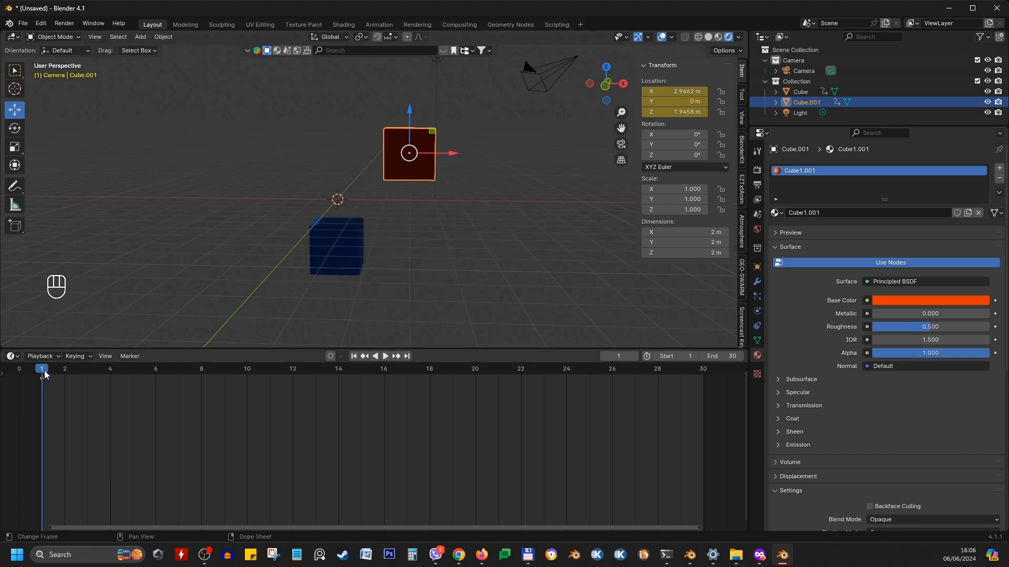
Examine how the timeline shows keyframes as different objects are selected, all selected, or deselected
left_click_drag(44, 370, 66, 369)
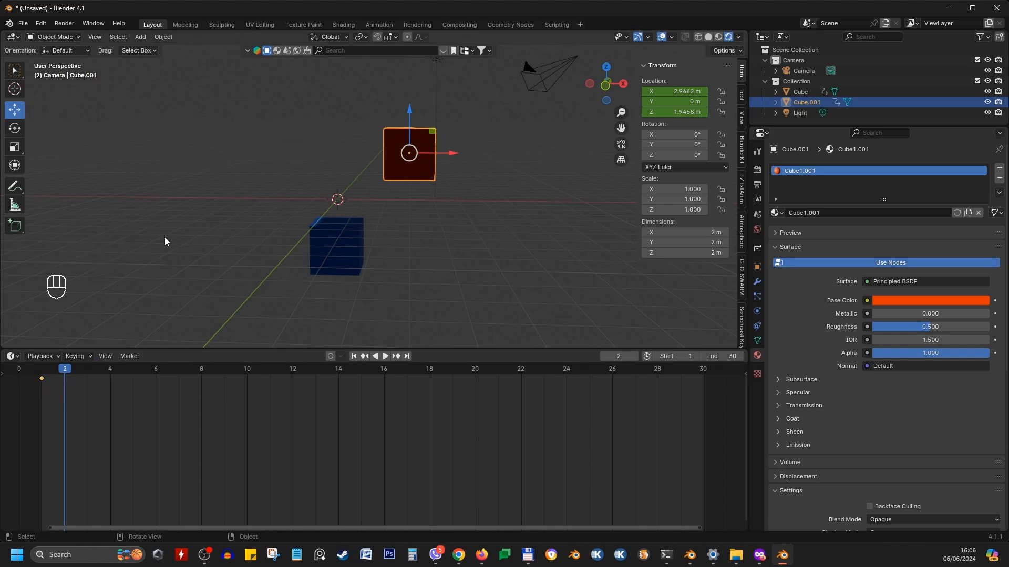
left_click(166, 222)
left_click(480, 260)
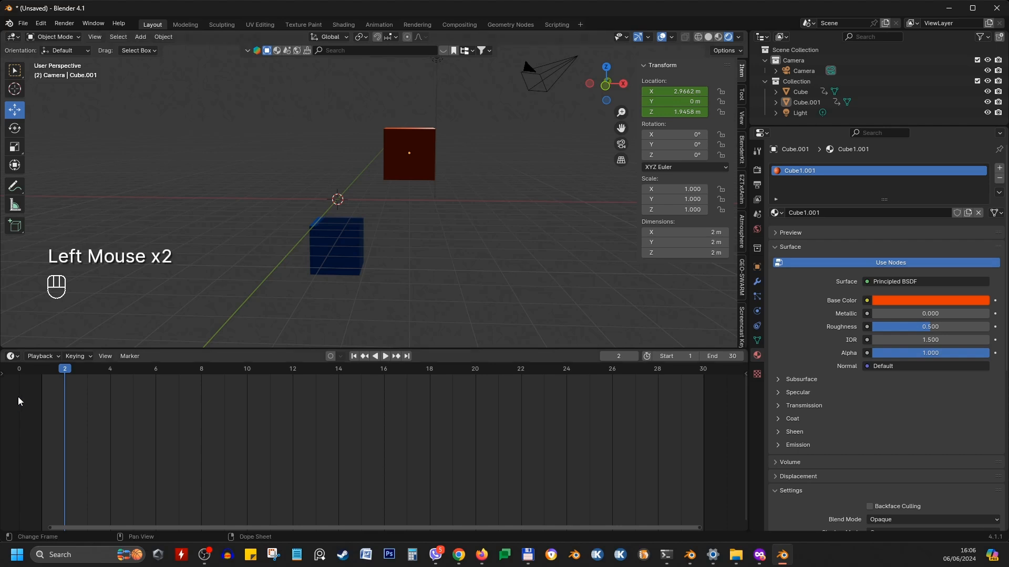
left_click(341, 256)
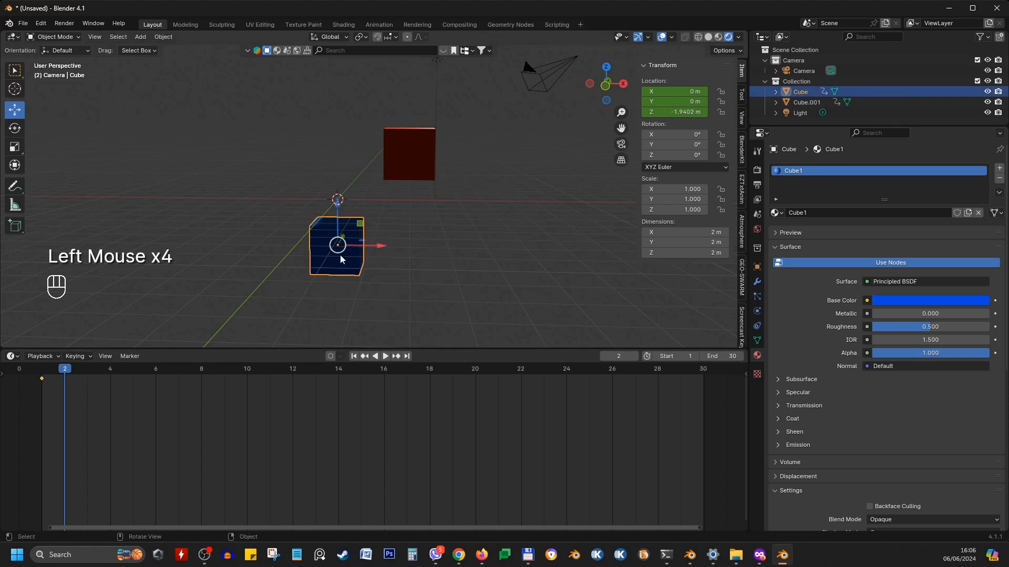
left_click(435, 231)
left_click(418, 152)
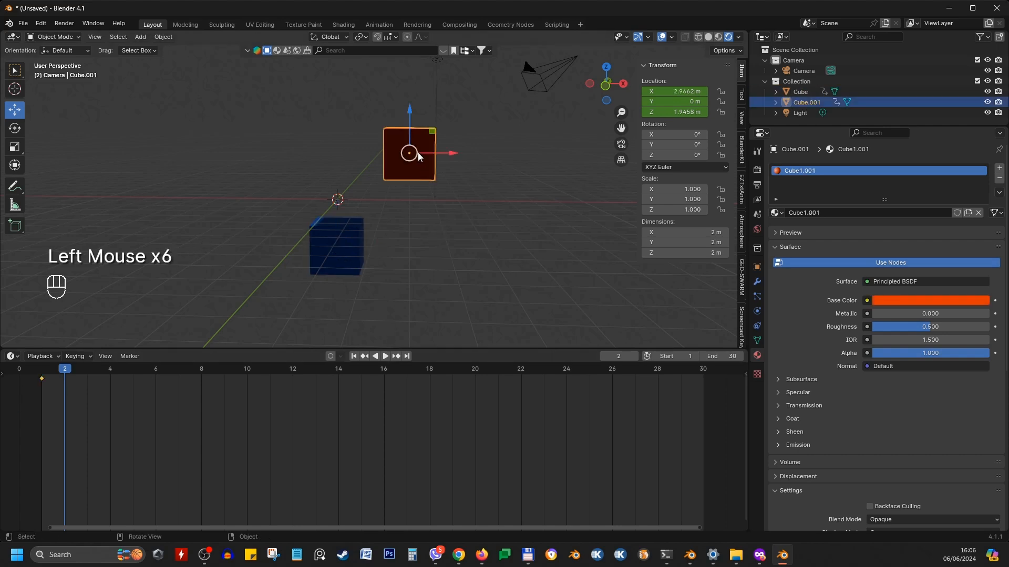
left_click(531, 72)
left_click(424, 149)
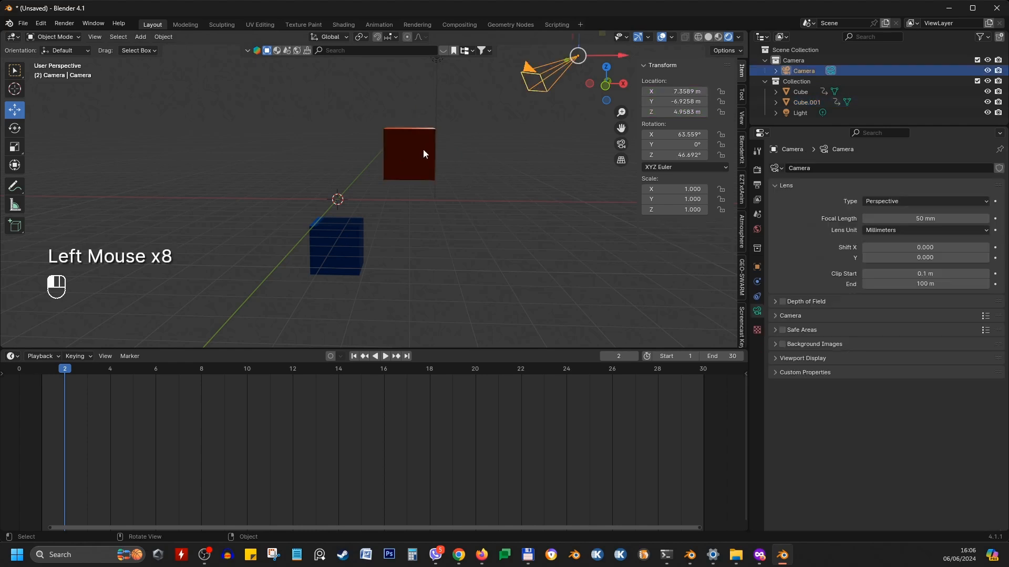
left_click(424, 253)
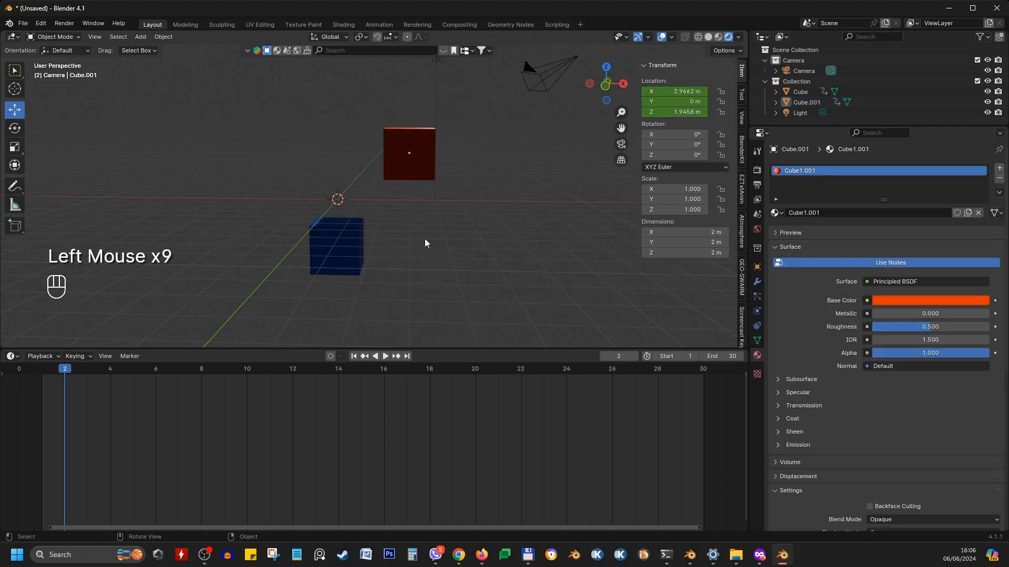
key("a")
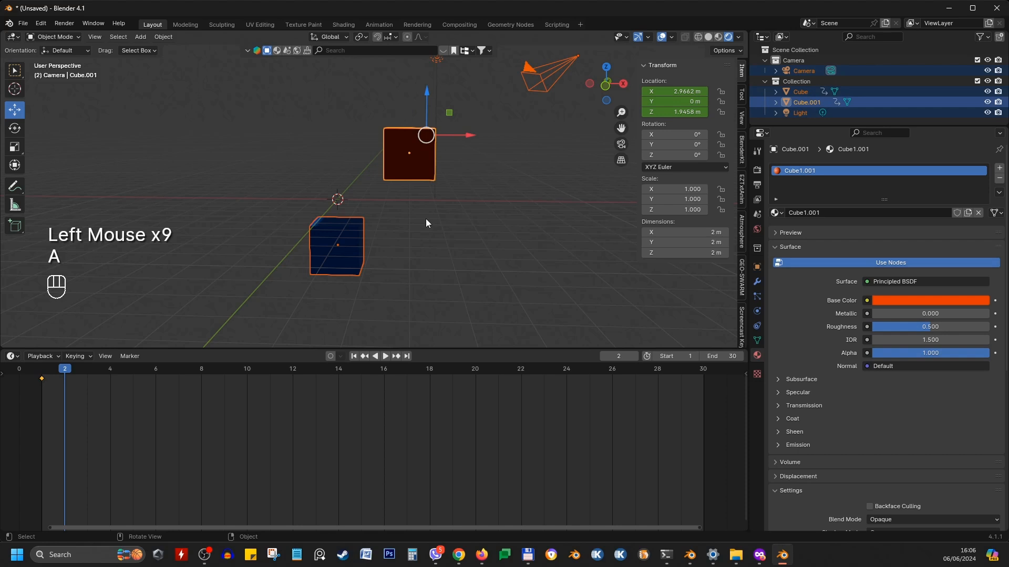
scroll(463, 77, "down", 1)
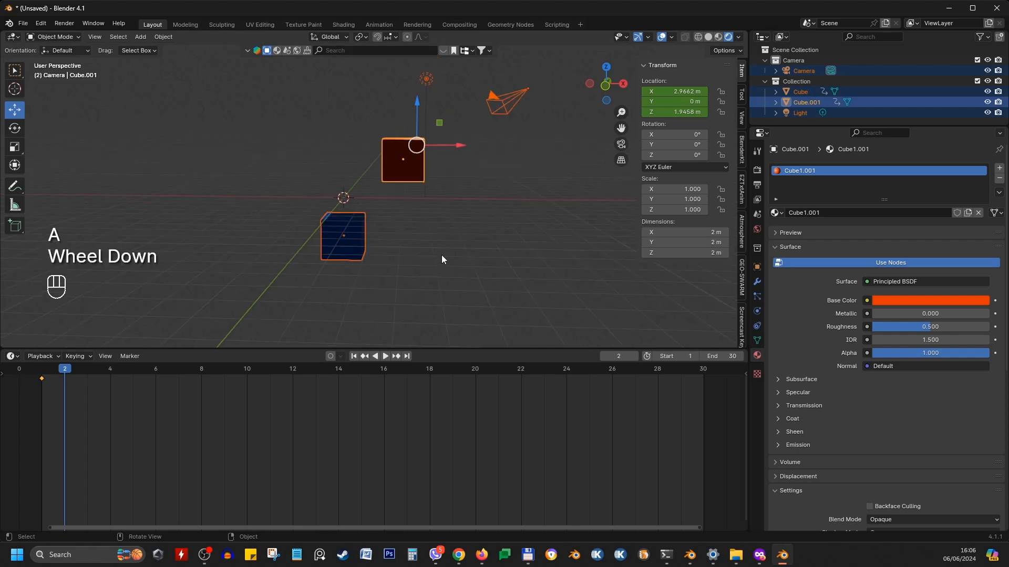
scroll(368, 189, "down", 2)
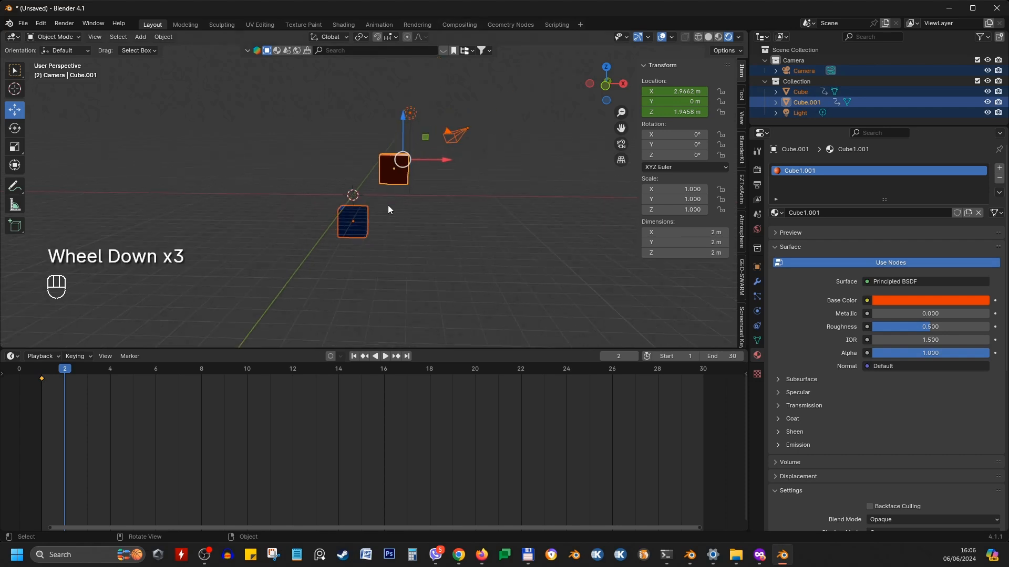
key("alt+a")
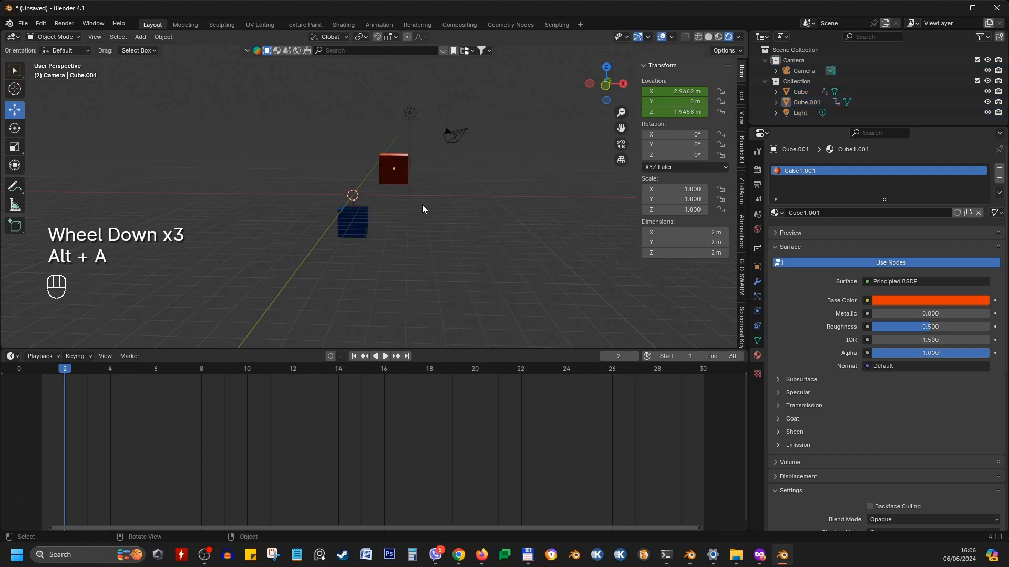
key("a")
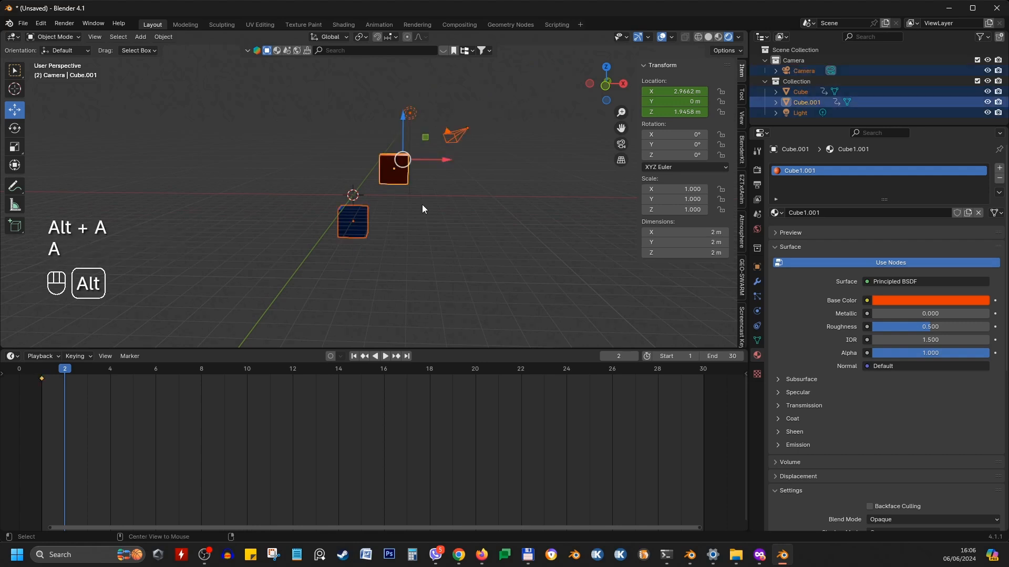
key("alt+a")
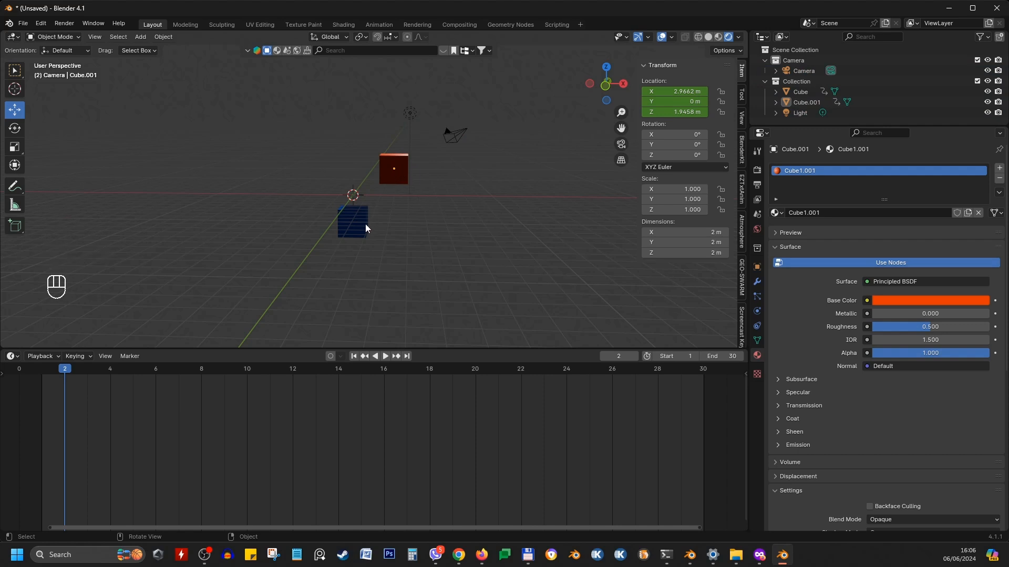
Go to frame 30, select the blue cube, and insert a location keyframe for it there
left_click(63, 369)
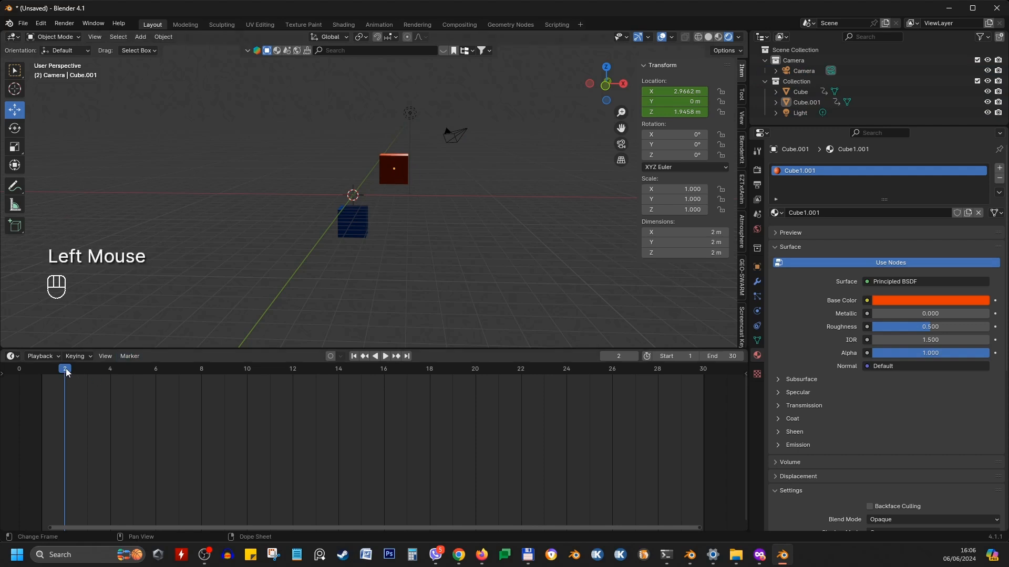
left_click_drag(64, 369, 703, 373)
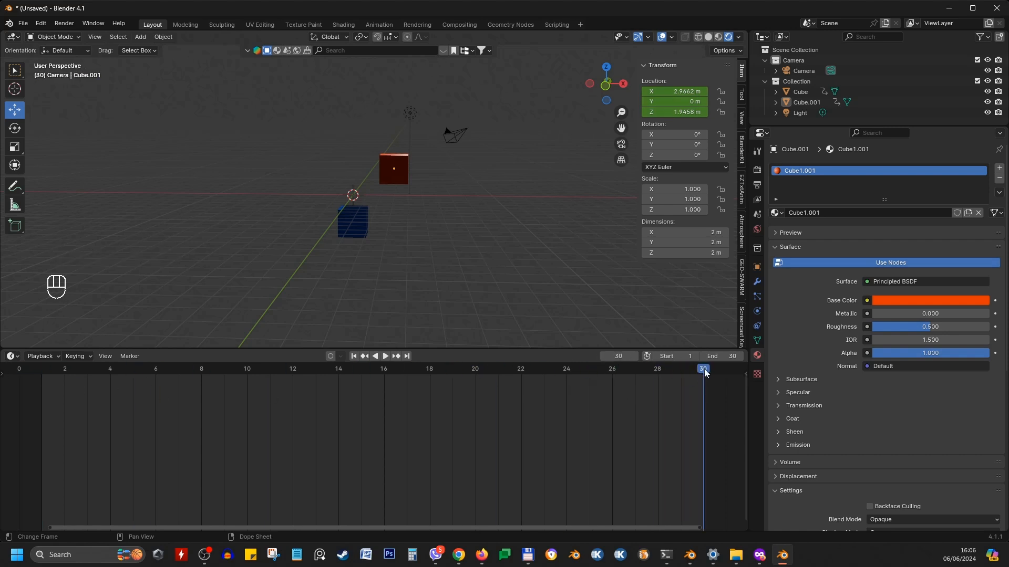
left_click(45, 373)
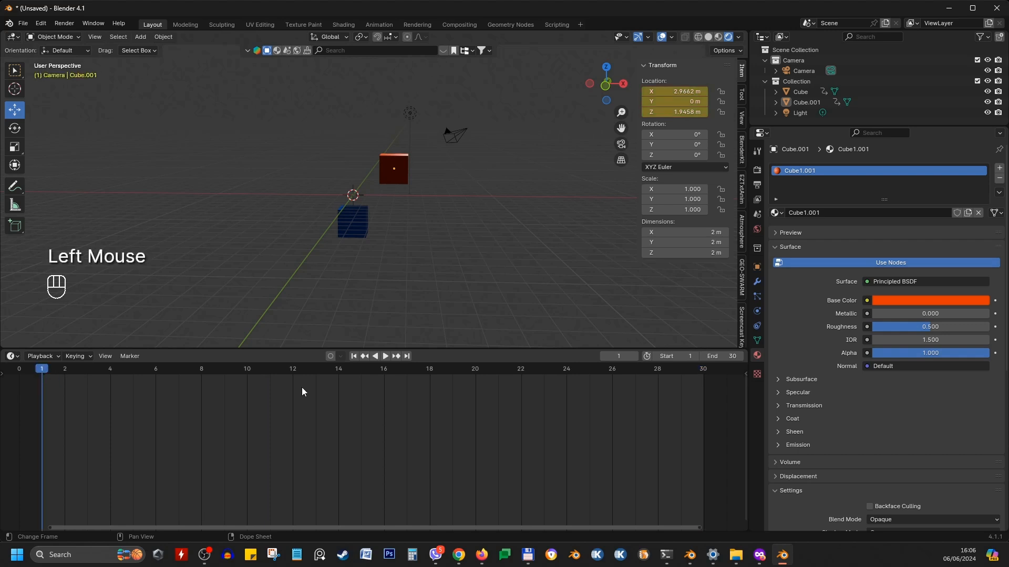
left_click(701, 372)
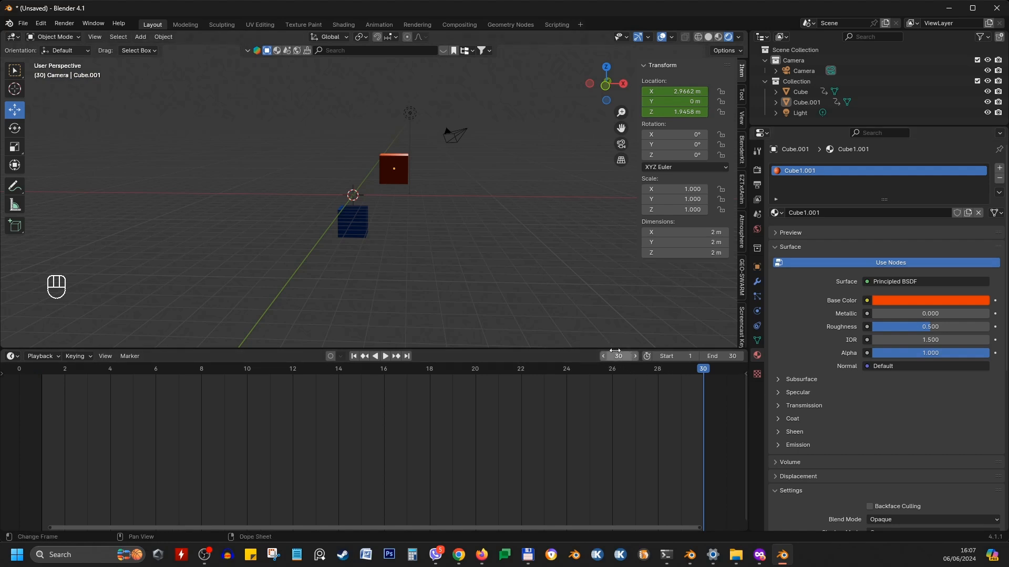
left_click(704, 371)
left_click(359, 224)
left_click(390, 164)
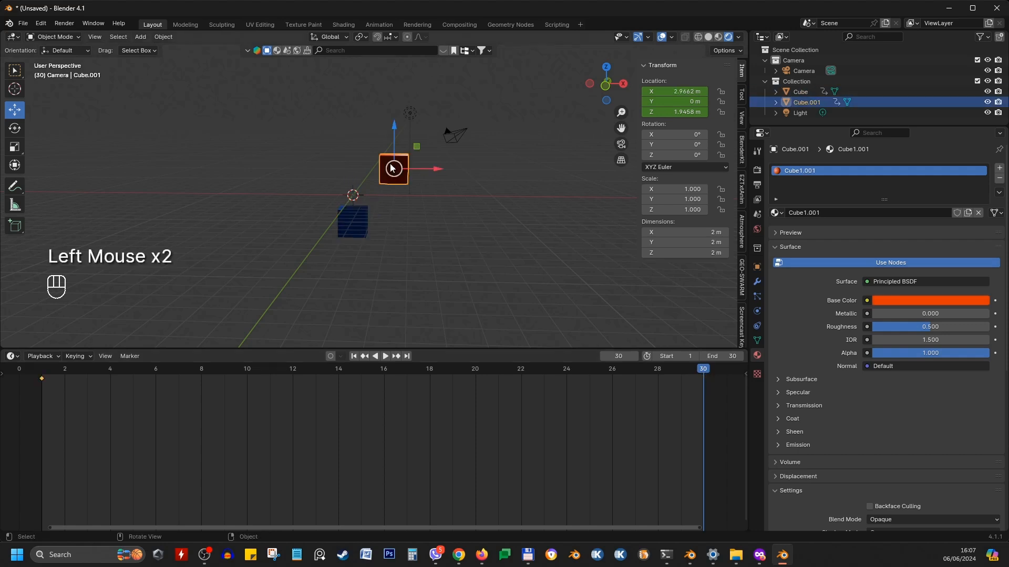
left_click(359, 221)
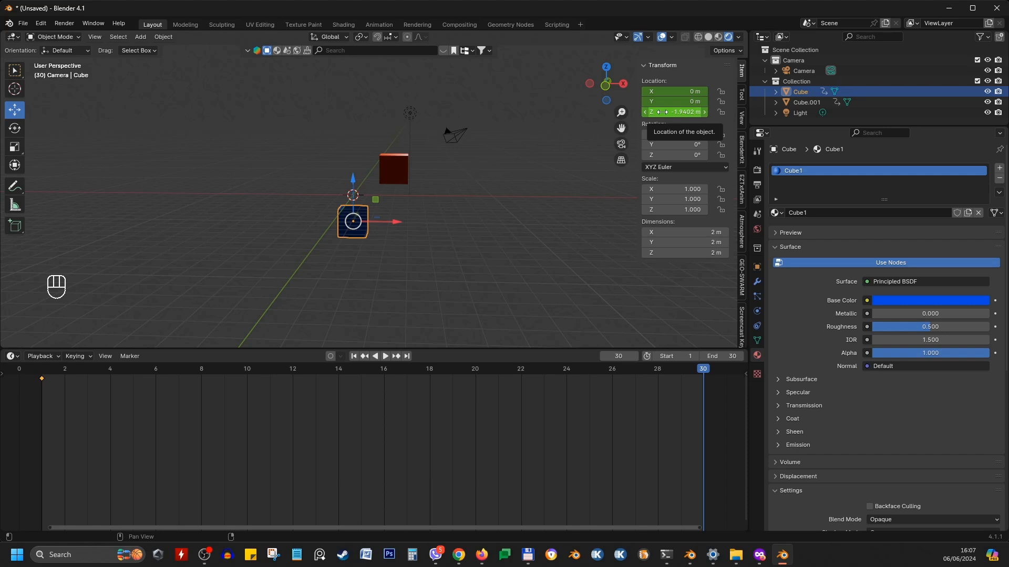
key("i")
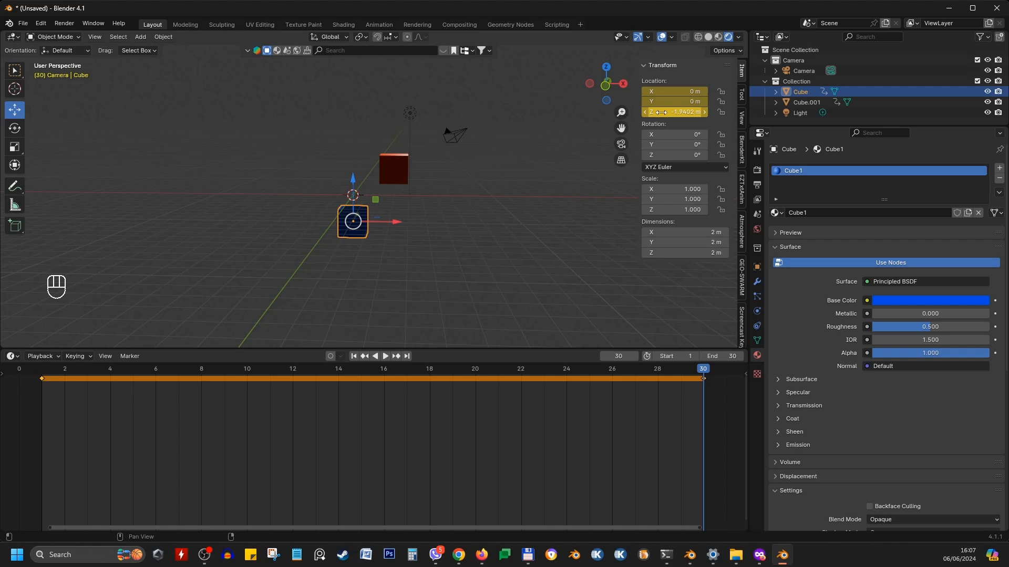
Select the red cube and duplicate its frame 1 keyframe onto frame 30
left_click(402, 159)
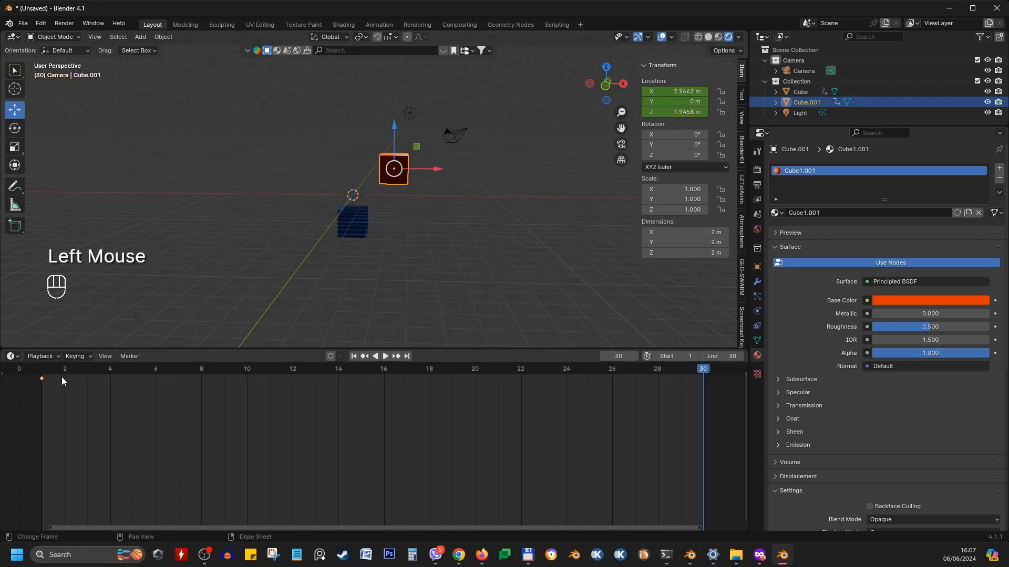
left_click(48, 384)
left_click(55, 381)
left_click(64, 384)
left_click(47, 380)
left_click(74, 387)
left_click(43, 377)
left_click(68, 388)
left_click(43, 377)
left_click(70, 386)
left_click(43, 378)
key("shift+d")
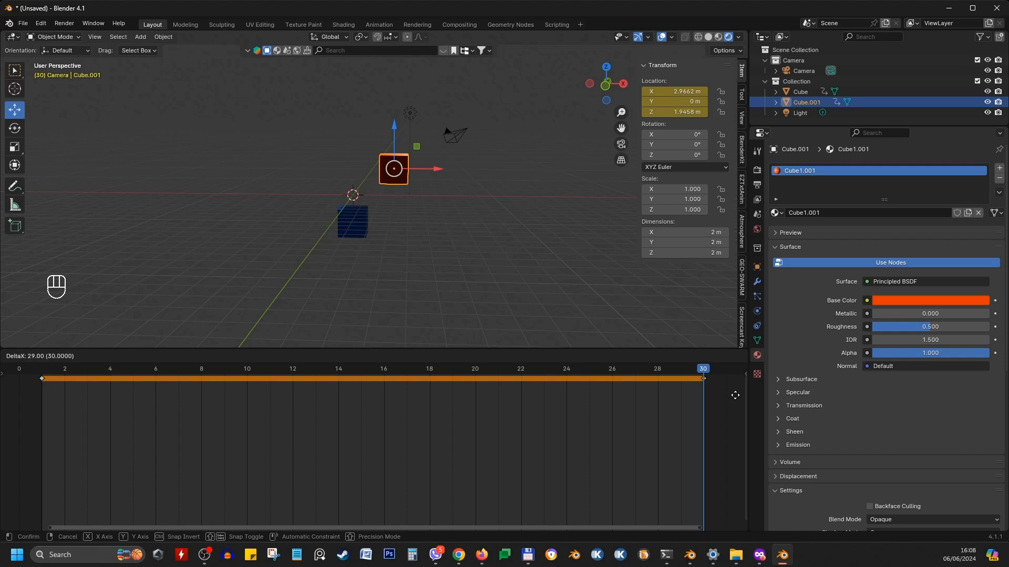
left_click(735, 395)
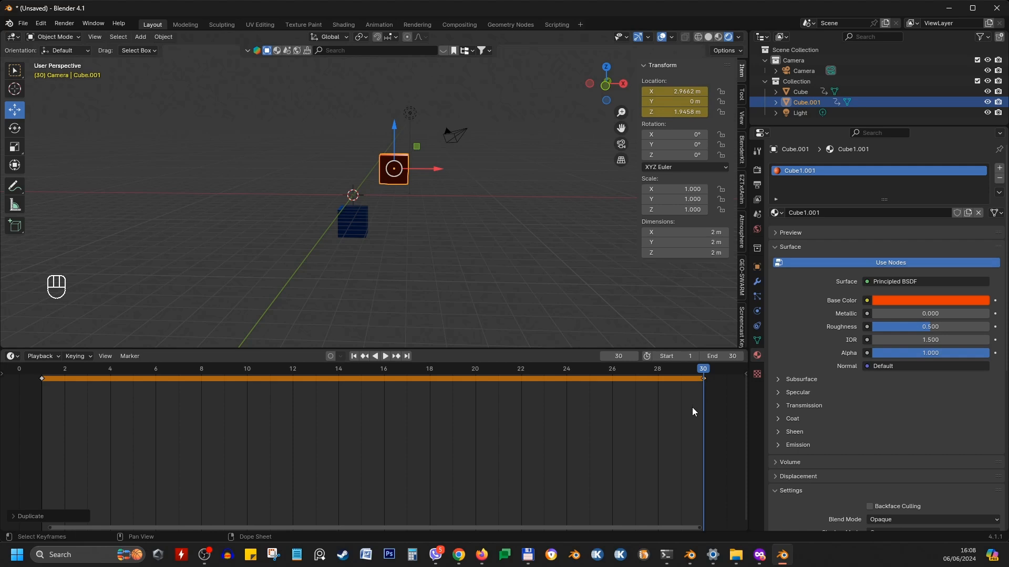
Select the blue and red cubes in turn to compare their keyframes in the timeline
left_click(358, 217)
left_click(391, 171)
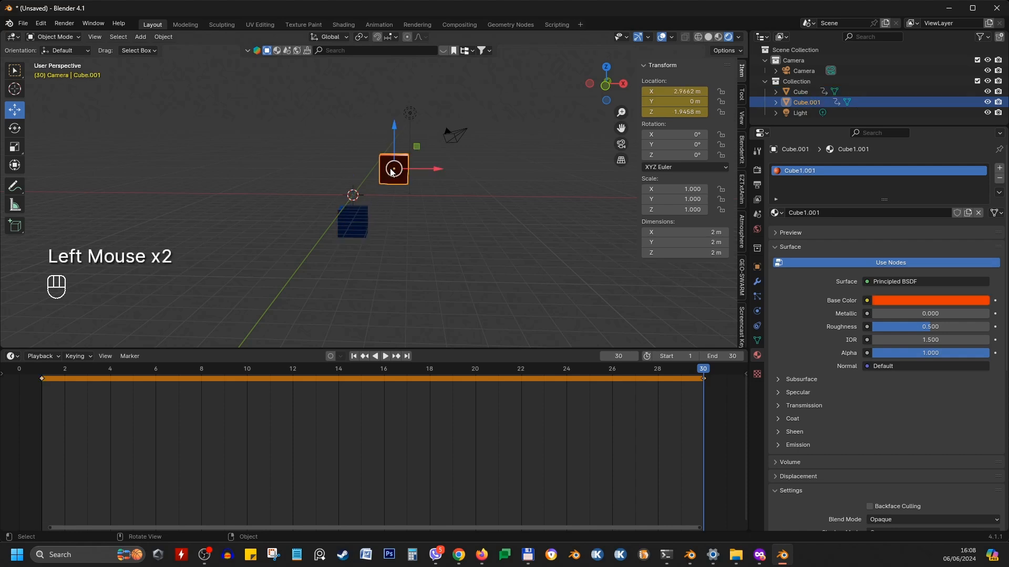
left_click(359, 224)
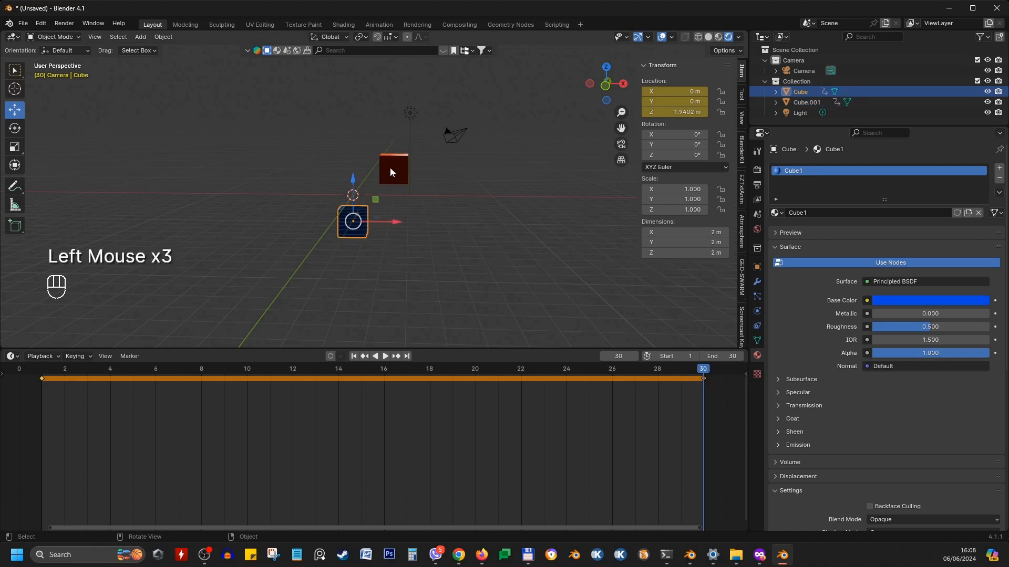
left_click(392, 166)
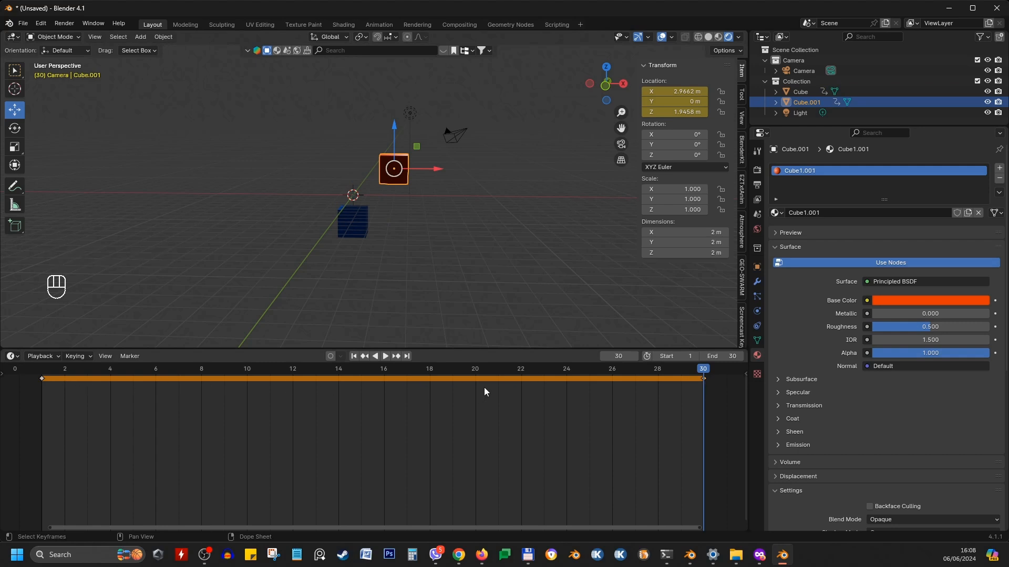
Go to frame 15, move the blue cube up along Z to about 2.41 m, and insert a location keyframe
left_click(565, 370)
left_click_drag(534, 370, 353, 376)
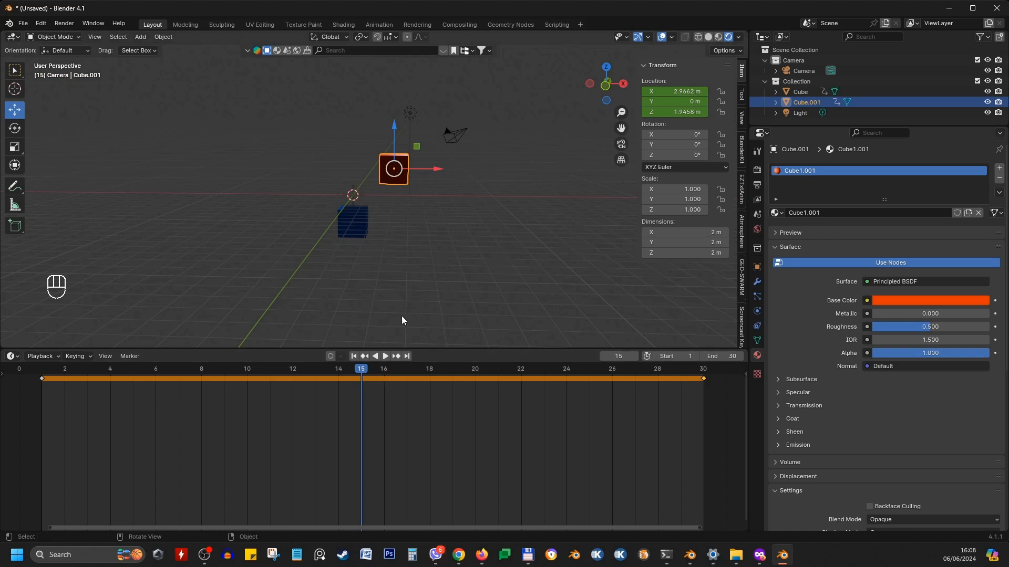
left_click(355, 218)
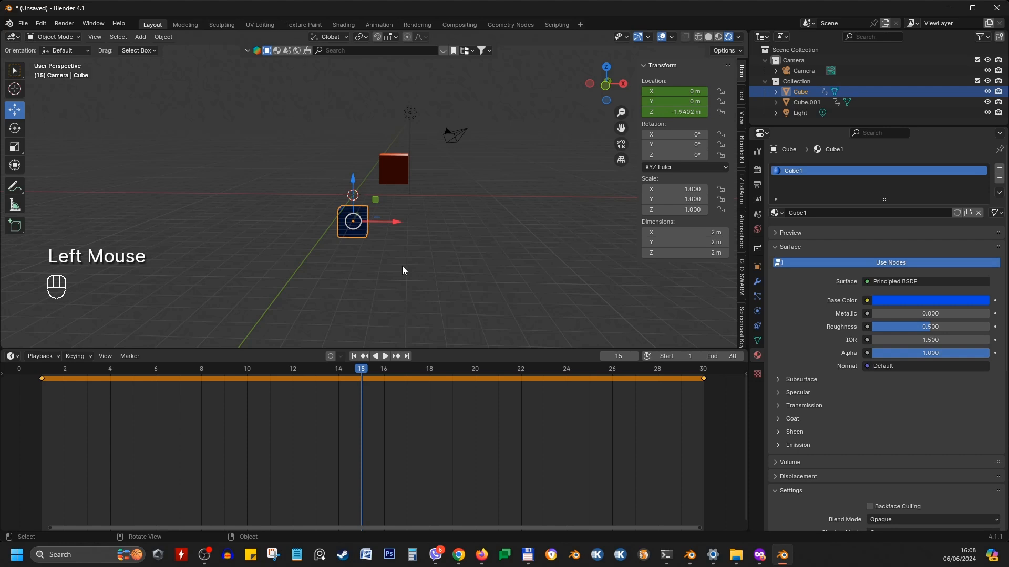
key("g")
key("z")
left_click(398, 207)
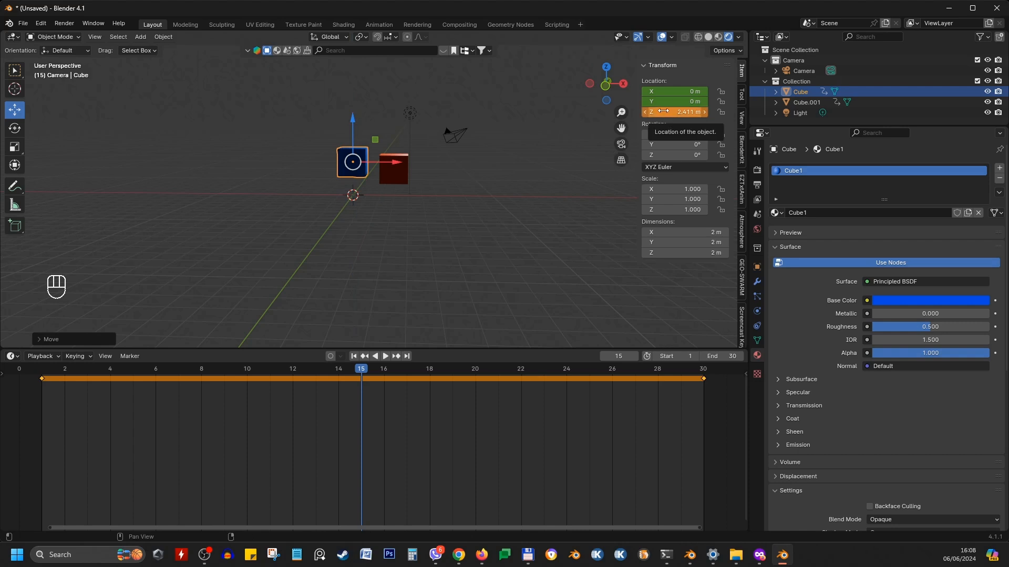
key("i")
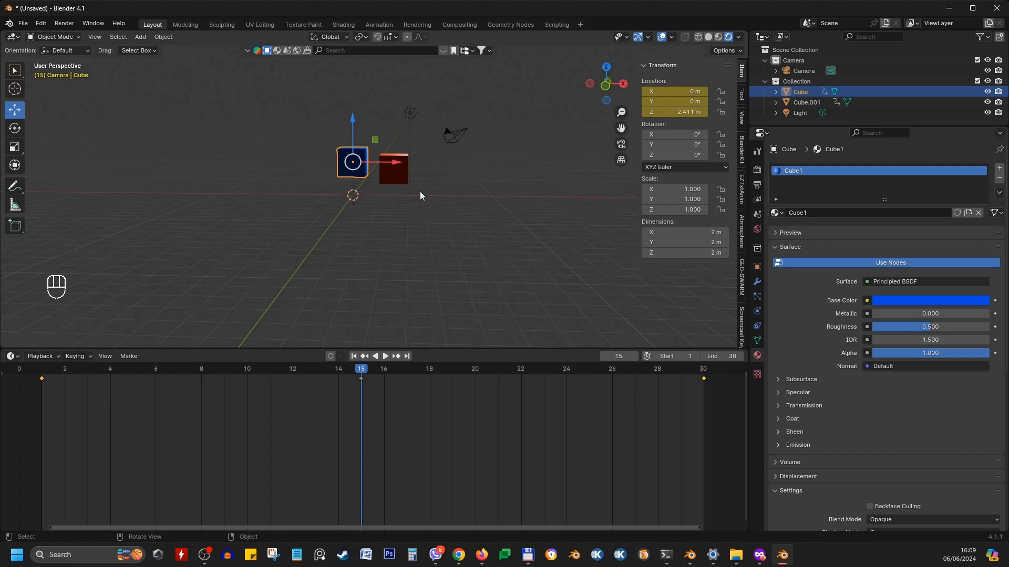
Select the red cube, move it down along Z to about -3.15 m, and insert a location keyframe at frame 15
left_click(401, 180)
key("g")
key("z")
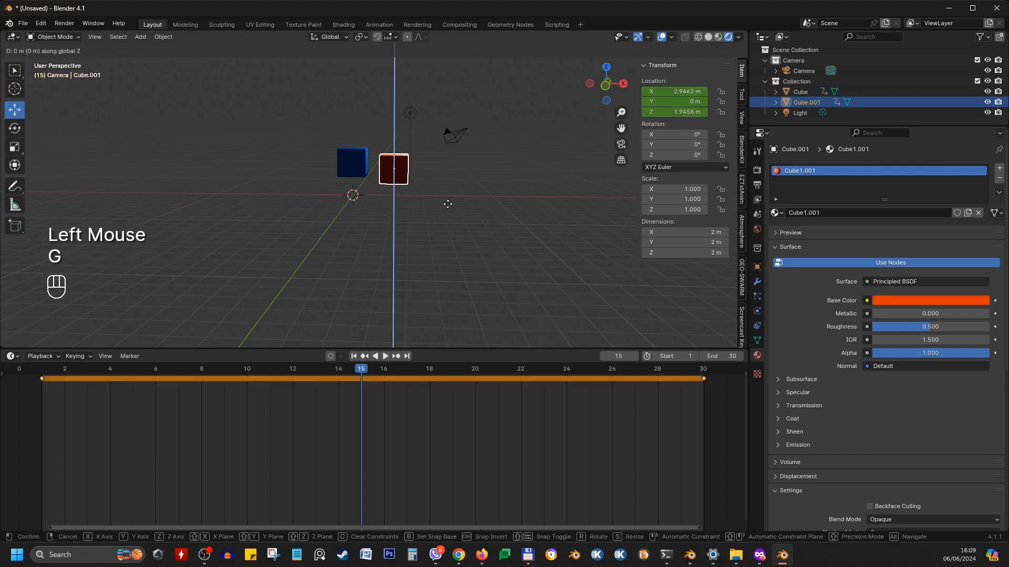
left_click(434, 273)
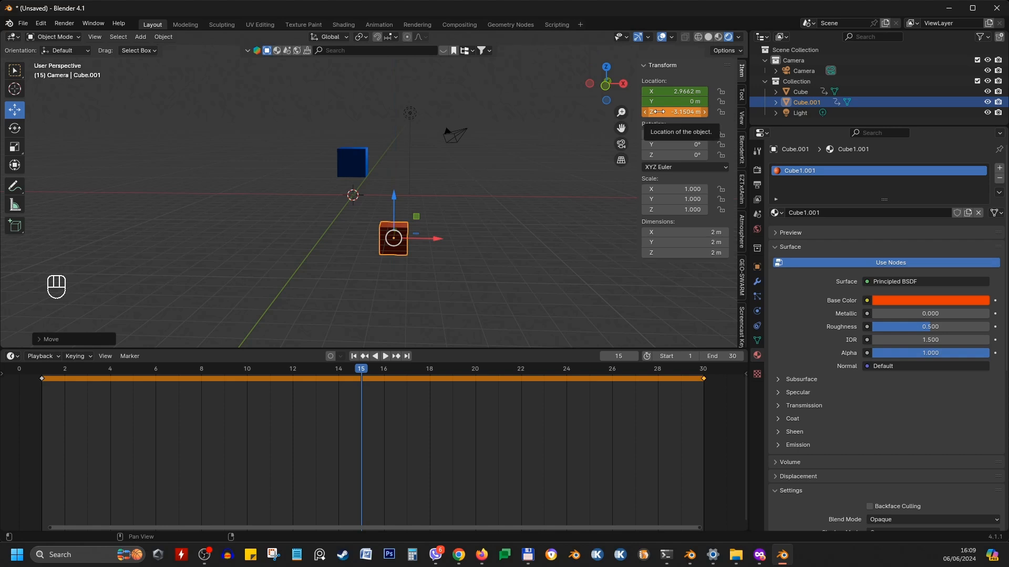
key("i")
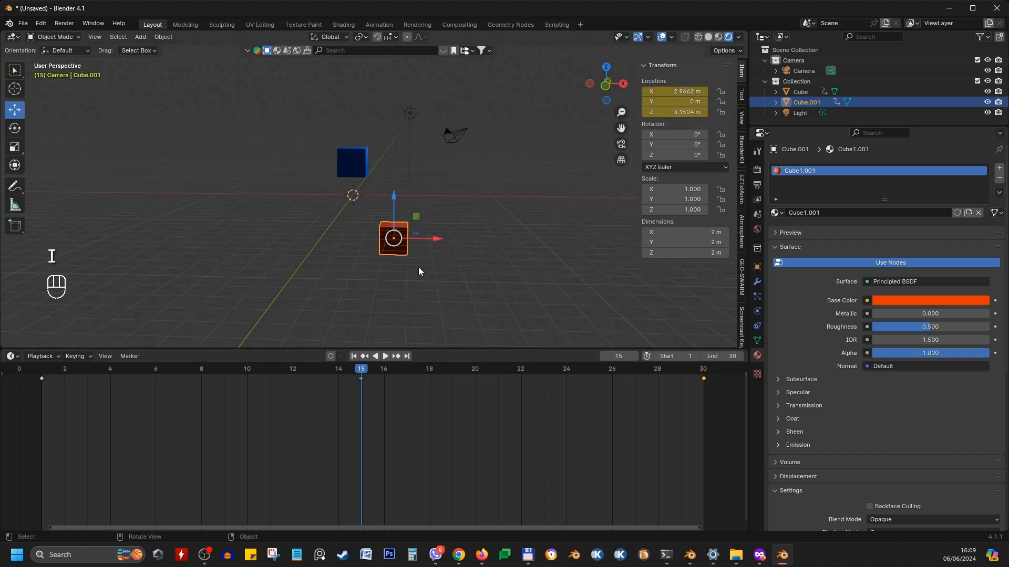
Play the animation from the first frame while orbiting the view to watch both cubes move
middle_click_drag(418, 267, 437, 269)
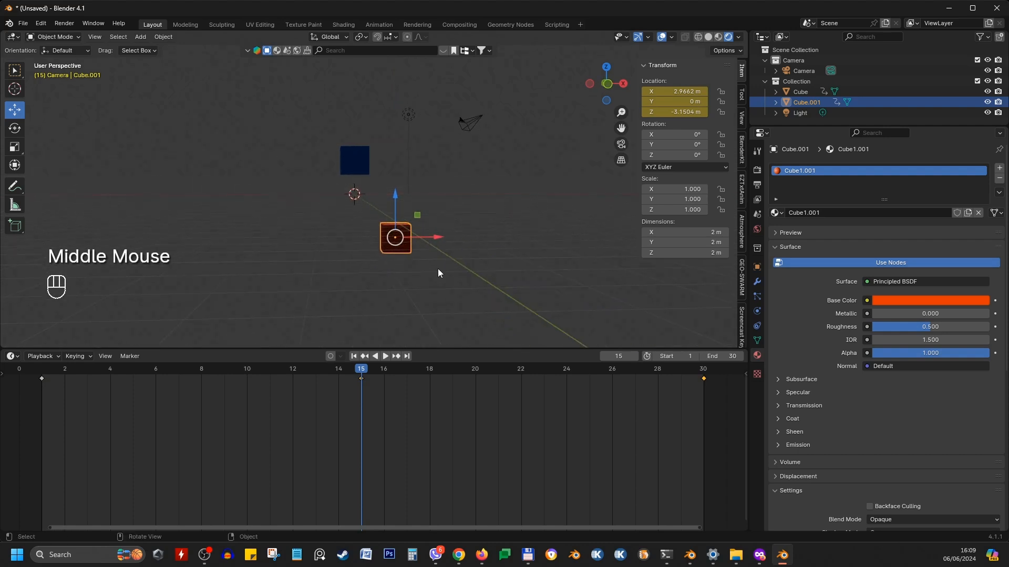
left_click(367, 358)
left_click(386, 357)
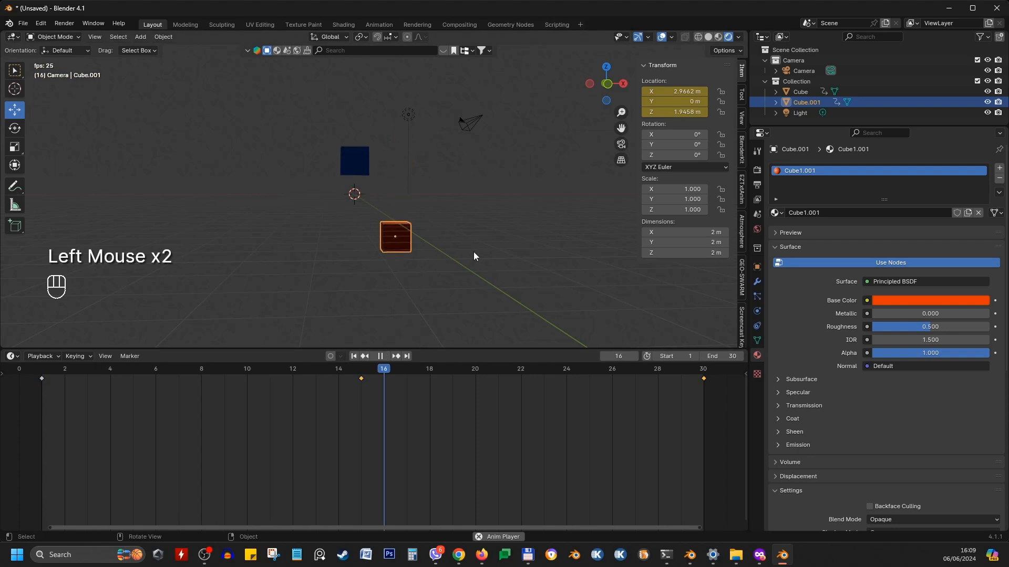
middle_click_drag(443, 228, 466, 237)
left_click(426, 247)
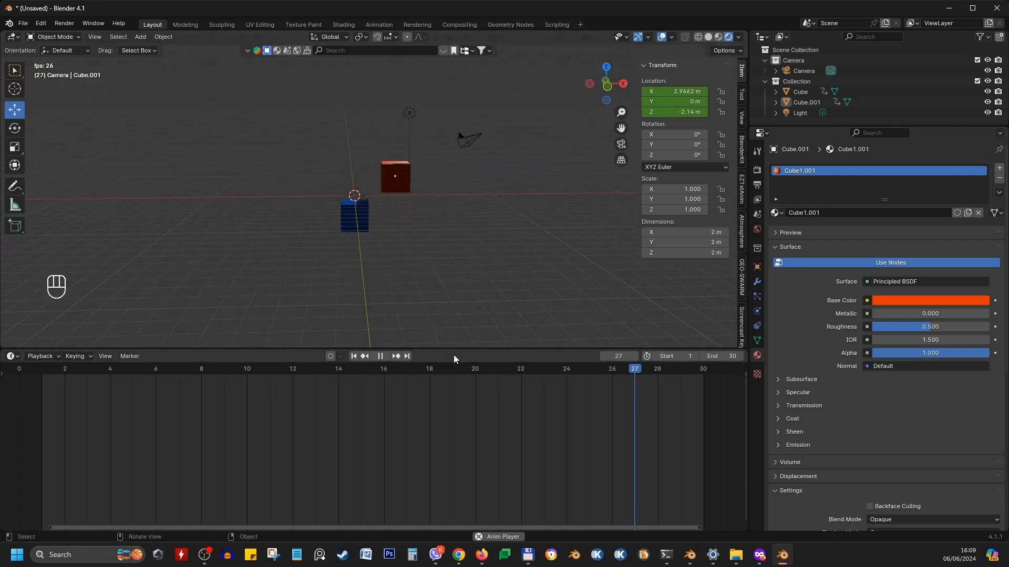